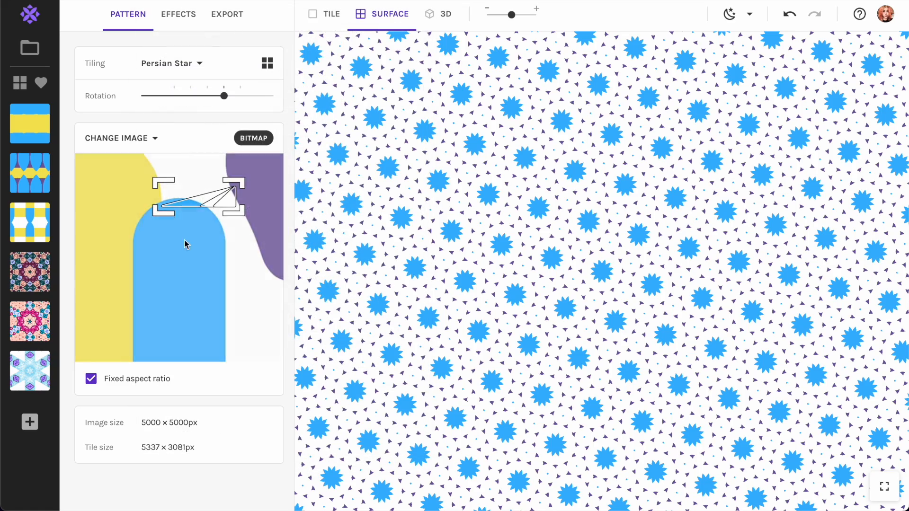
Move the tile selection in the source image onto the boundary between the yellow shape and the blue arch.
drag(200, 199, 152, 204)
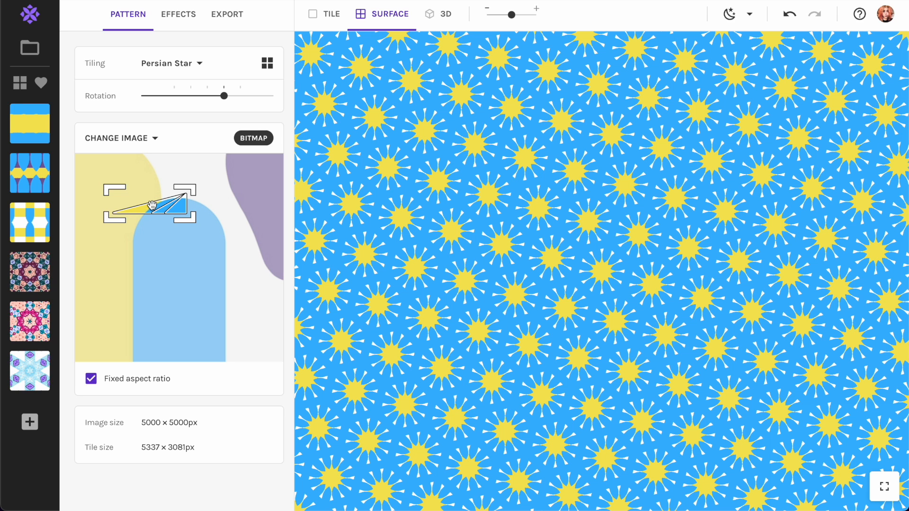
Create a new collection titled "redbubble video".
click(29, 48)
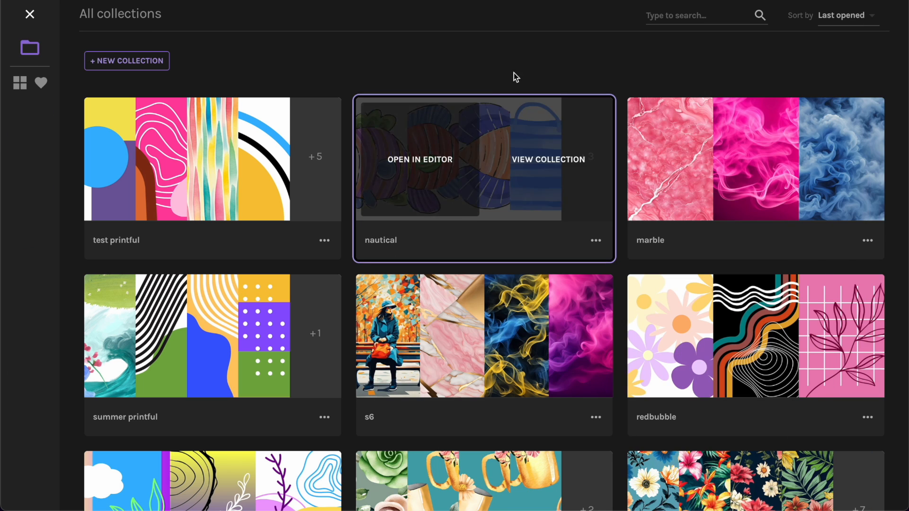
click(118, 60)
text(redbubble video)
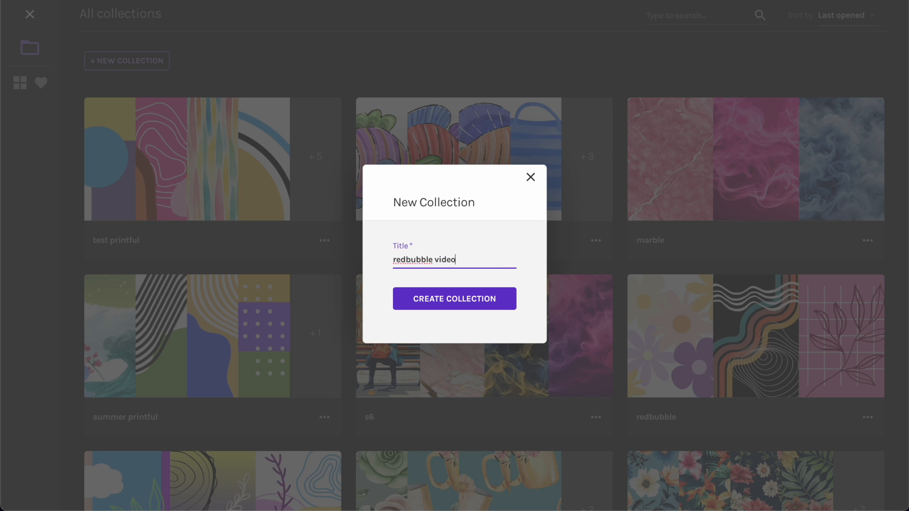
key(Return)
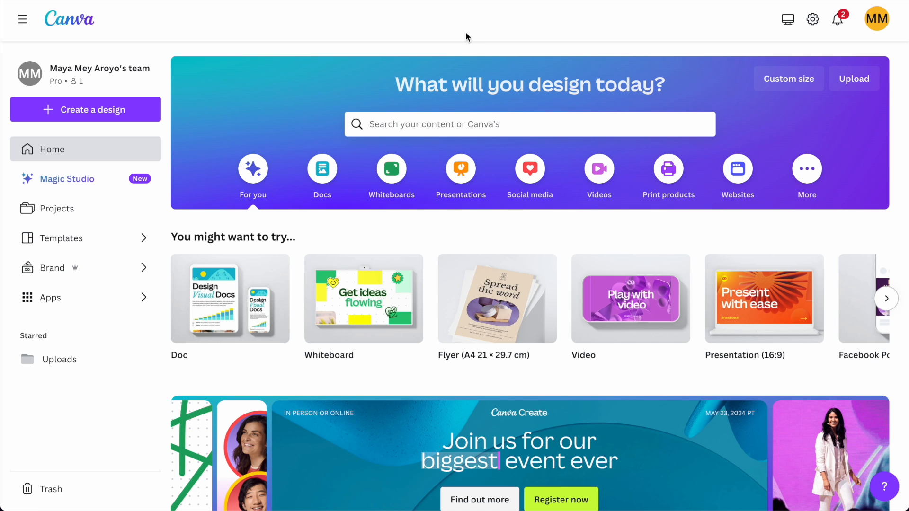
Switch to Canva and create a new design with a custom size of 5000 × 5000 px.
click(789, 85)
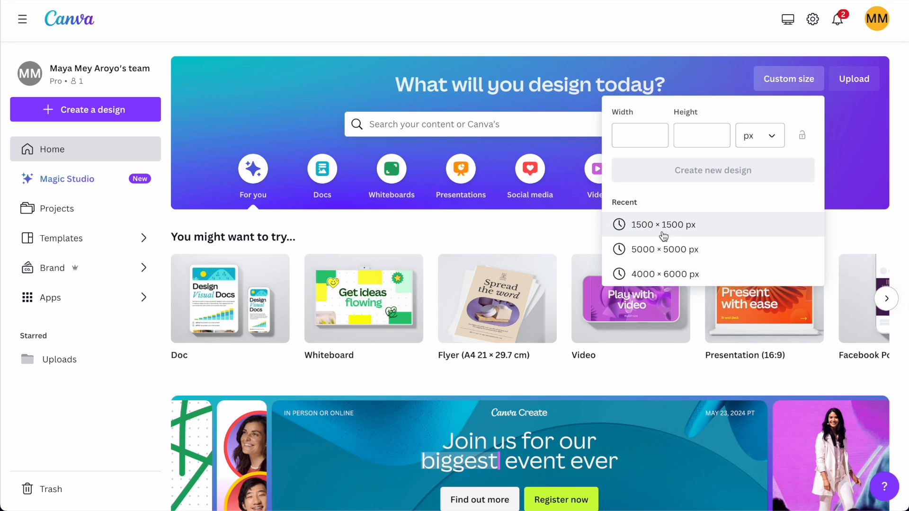
click(654, 247)
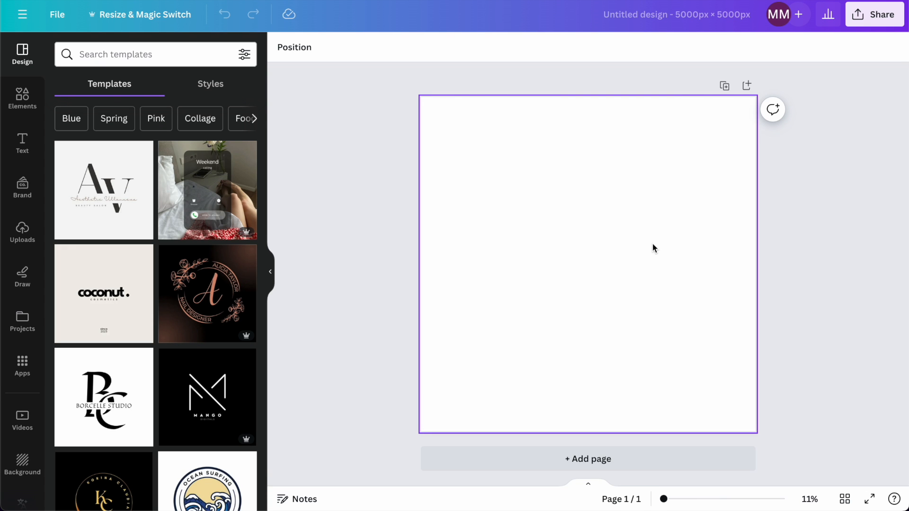
Search the elements library for "shape".
click(16, 102)
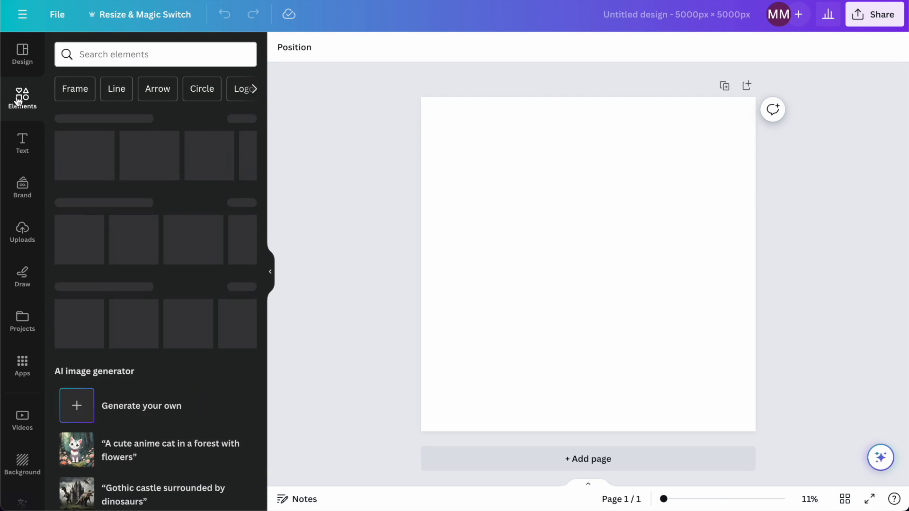
click(134, 50)
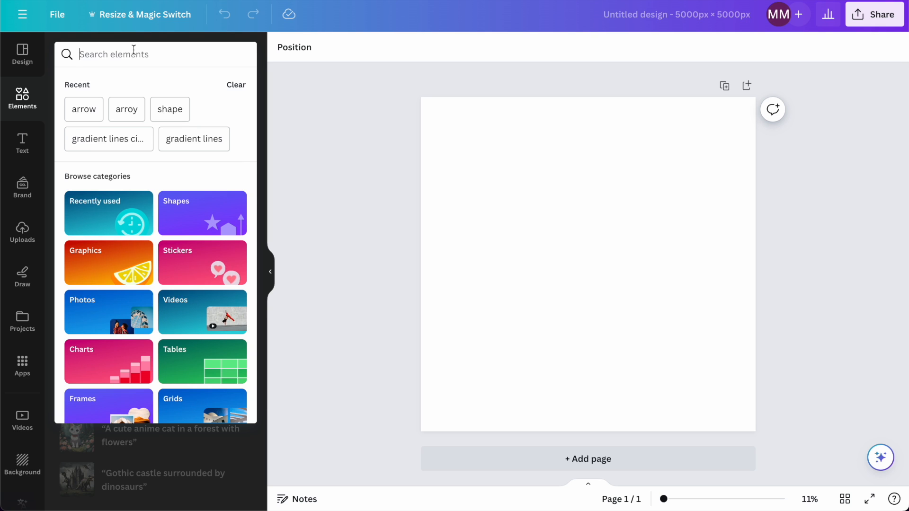
text(shape)
key(Return)
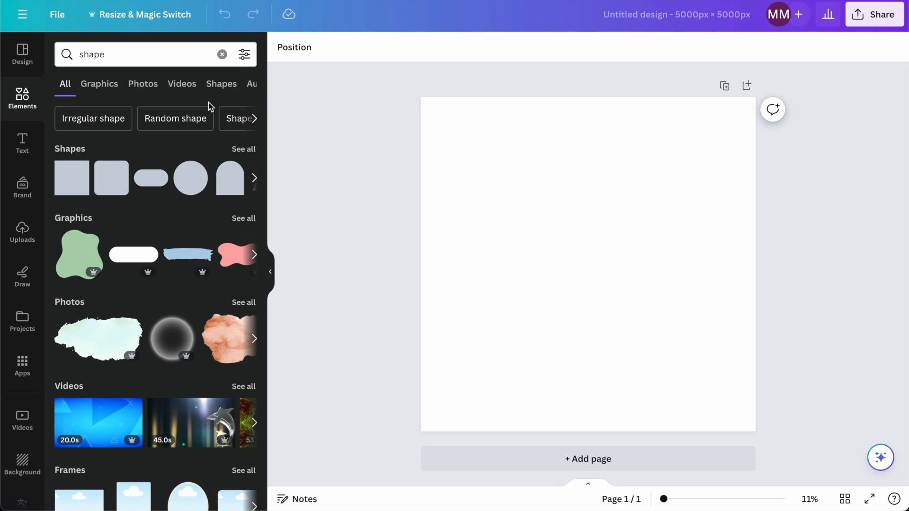
Filter the shape results to free items and browse the full list of graphics.
click(244, 54)
click(73, 339)
click(327, 283)
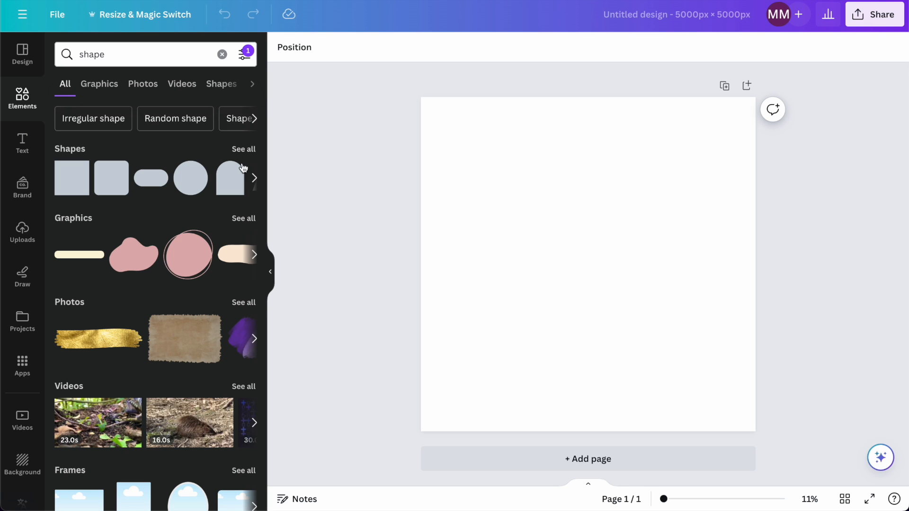
click(243, 220)
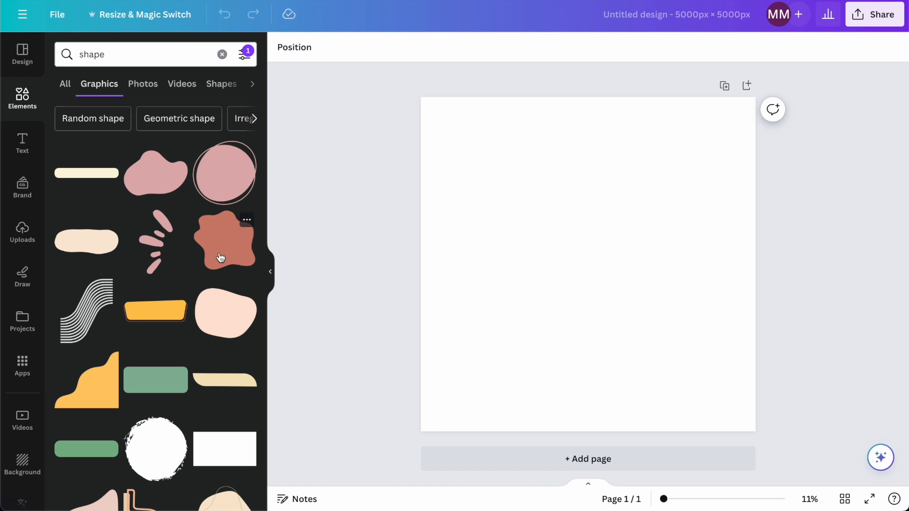
scroll(184, 361, down, 5)
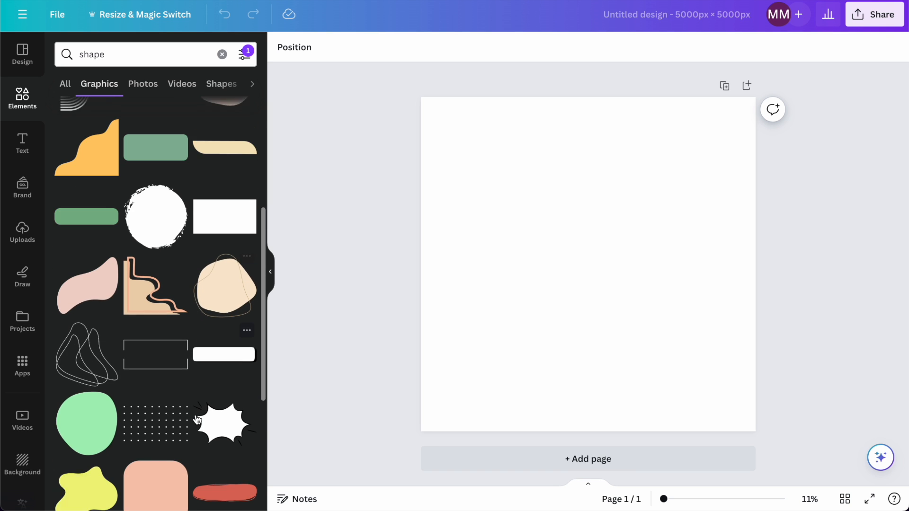
scroll(168, 371, down, 5)
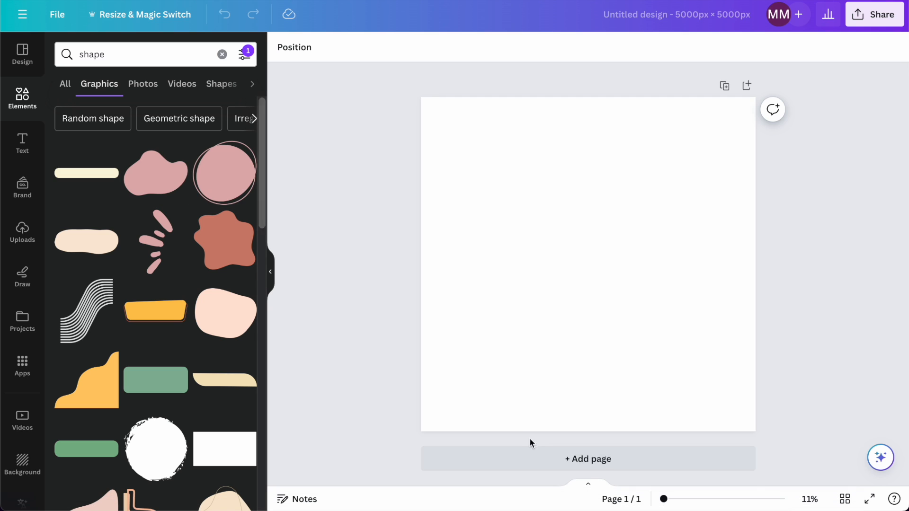
Add a second page and place the outlined pink circle, terracotta blob and yellow curved-corner graphics on it.
click(533, 456)
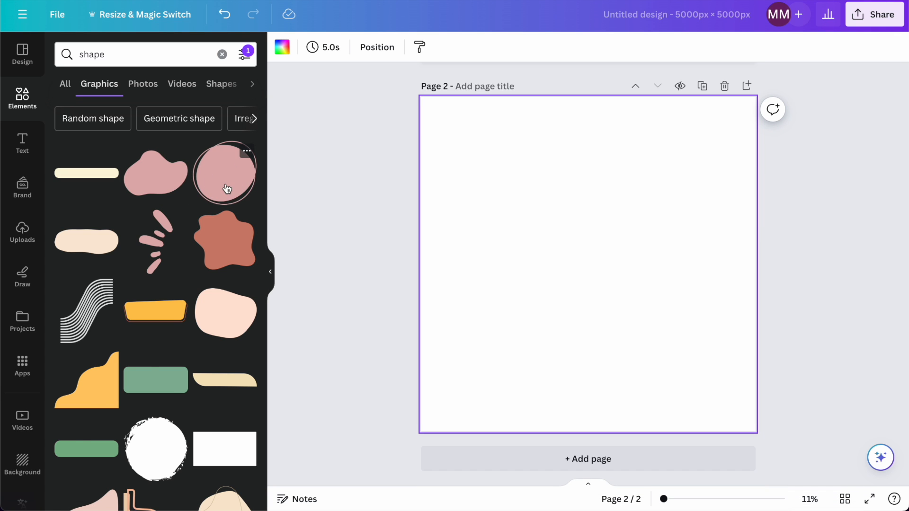
click(227, 189)
scroll(225, 316, down, 3)
click(219, 226)
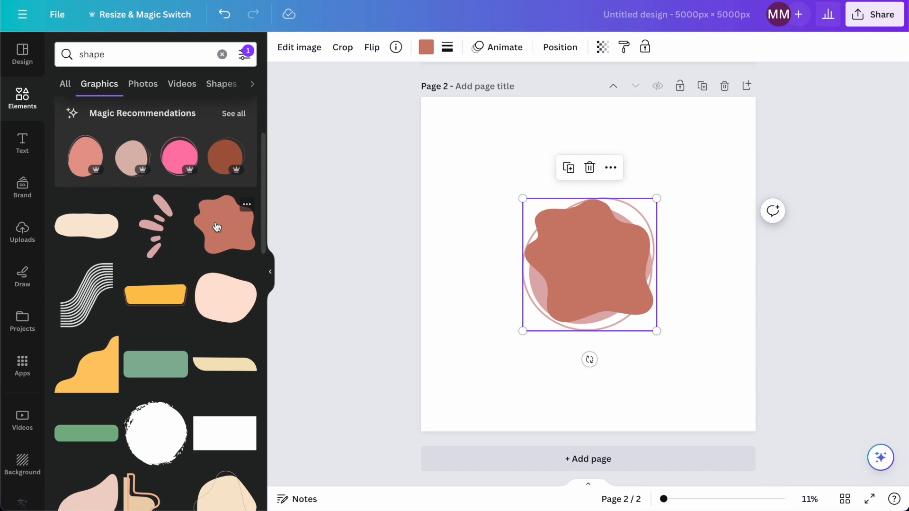
scroll(149, 235, down, 3)
click(93, 247)
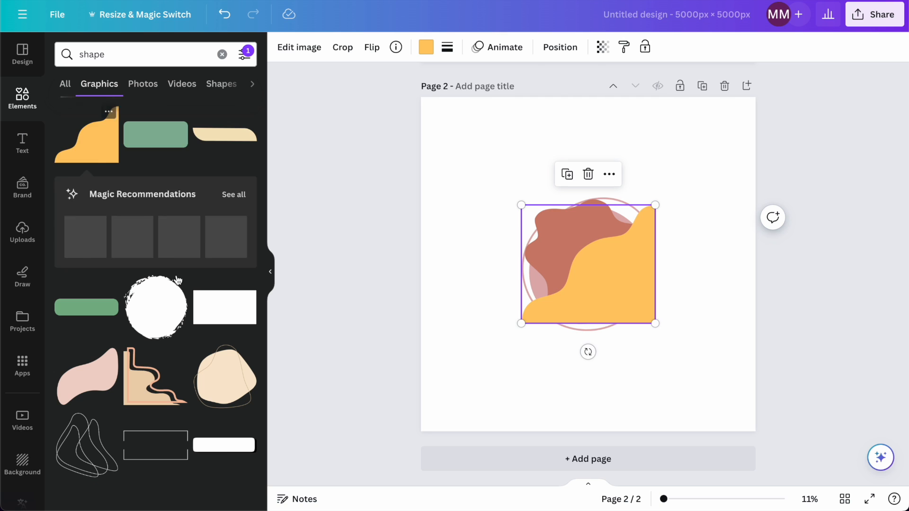
Add the wavy striped lines, the rectangular dot grid and the orange wavy strands graphics to page 2.
scroll(97, 161, up, 3)
click(90, 267)
scroll(170, 332, down, 5)
scroll(163, 183, down, 3)
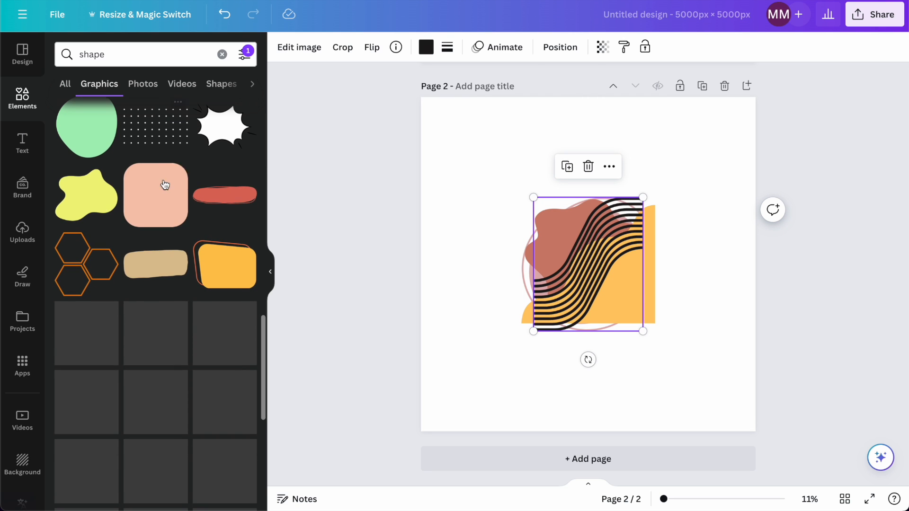
click(156, 140)
scroll(156, 213, down, 5)
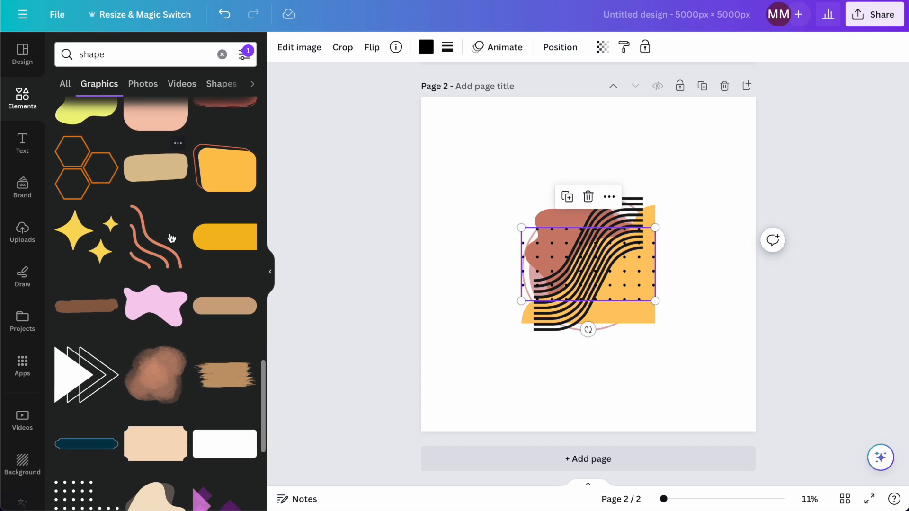
click(151, 214)
scroll(149, 211, down, 6)
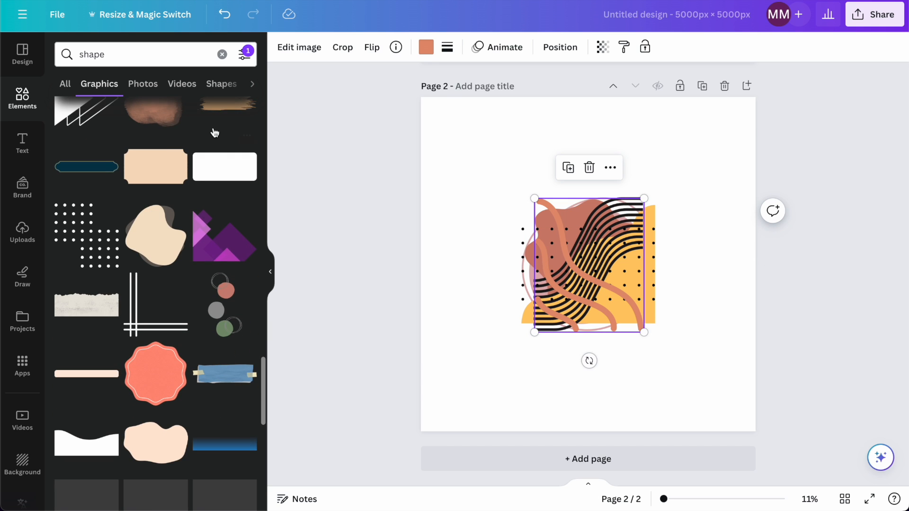
Add the brown watercolor blob and the blue brush-stroke graphics to page 2.
scroll(156, 213, up, 3)
click(156, 214)
scroll(156, 237, down, 5)
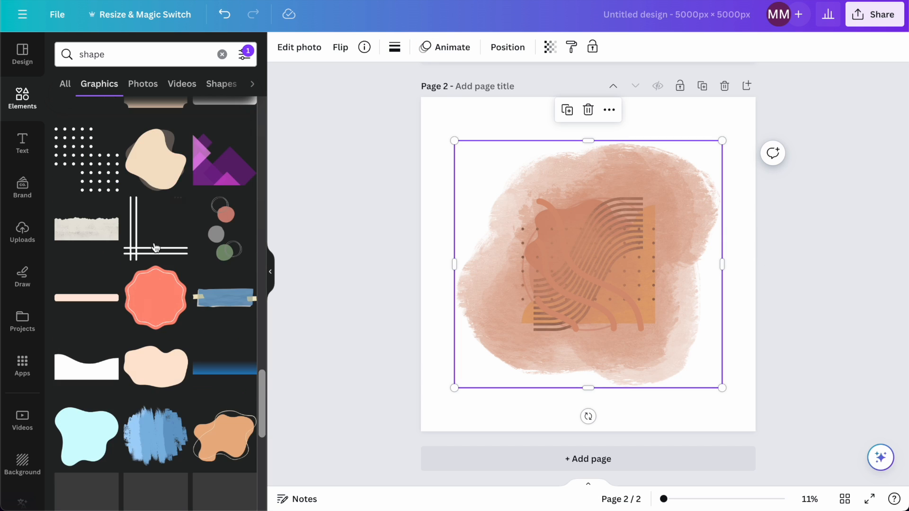
scroll(189, 276, down, 4)
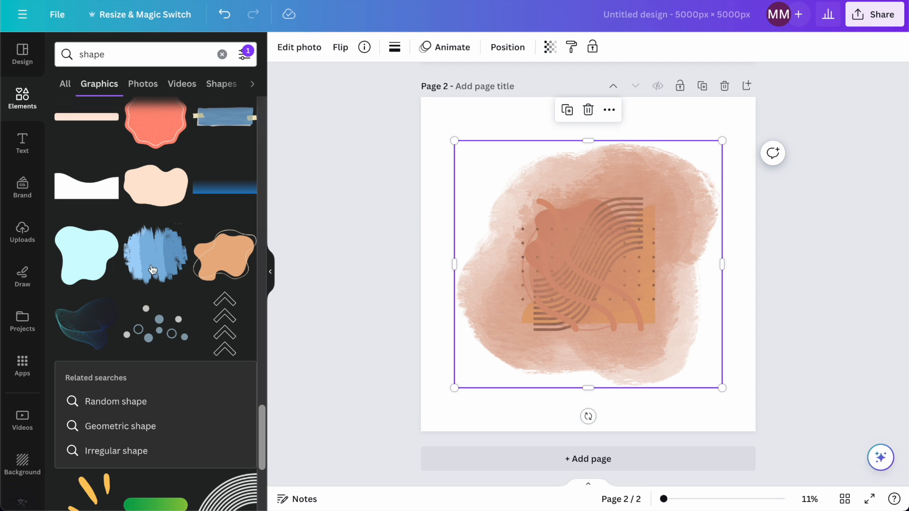
click(153, 270)
Browse the design templates and apply the "Pastel Colorful Simple Tips for Grocery Saving" Instagram post template to page 1.
scroll(410, 130, up, 6)
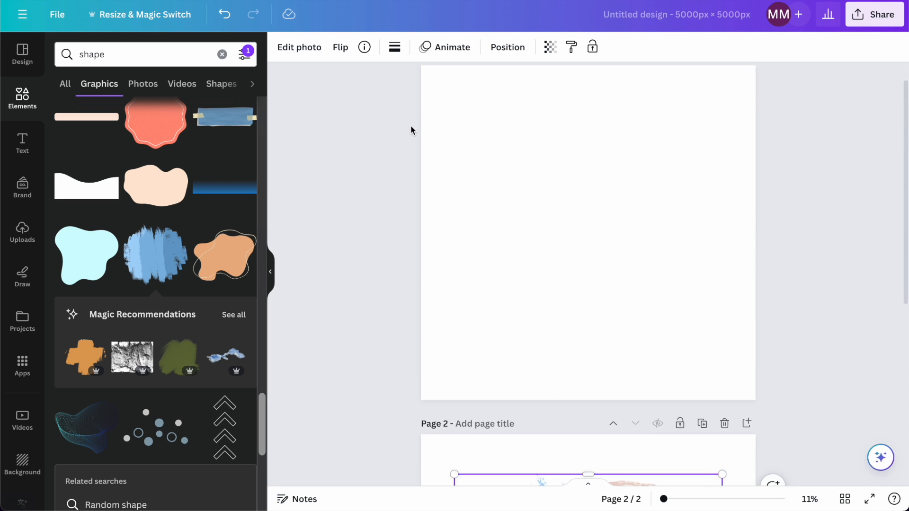
click(523, 213)
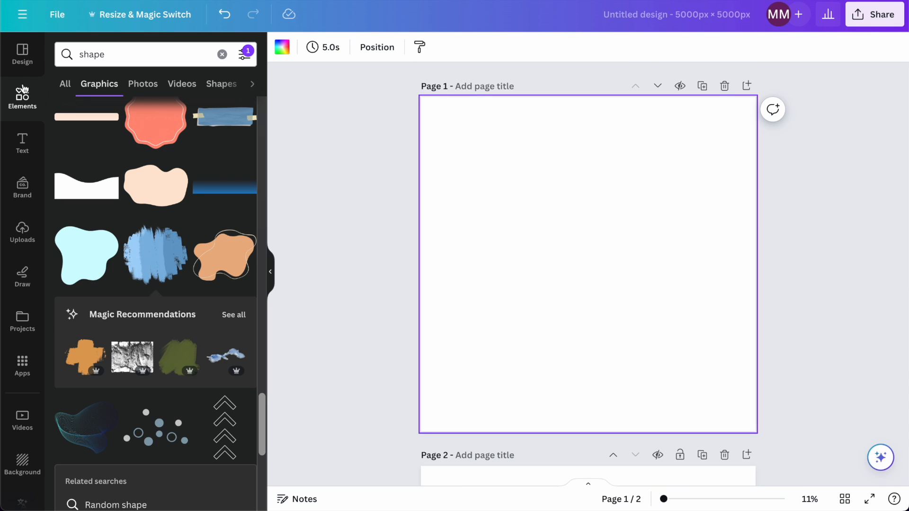
click(23, 60)
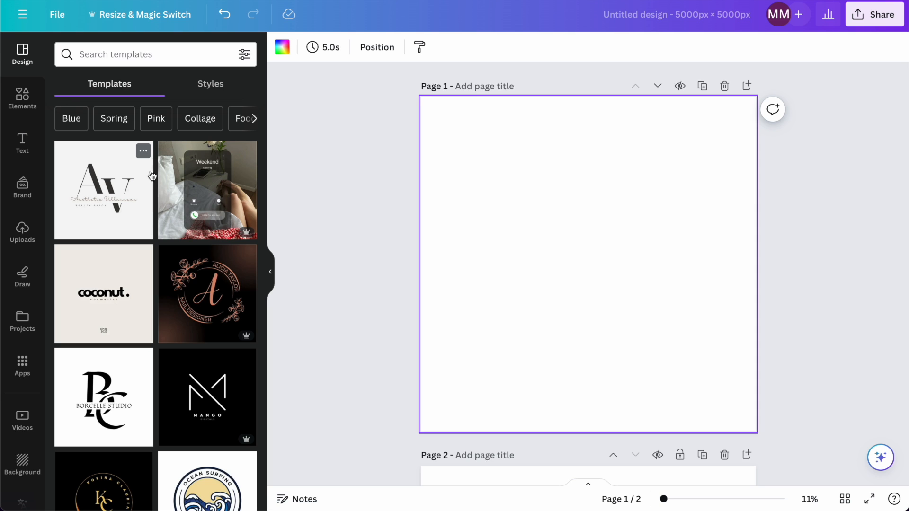
scroll(149, 347, down, 8)
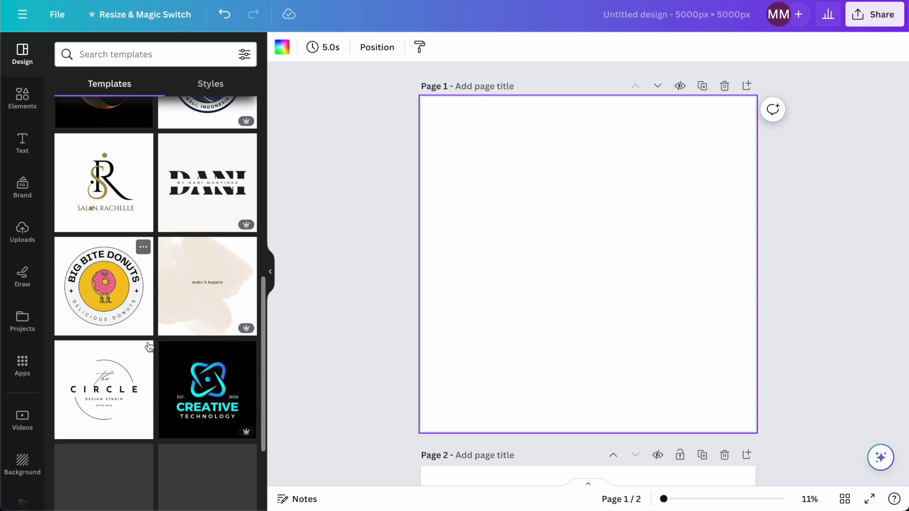
scroll(212, 311, down, 10)
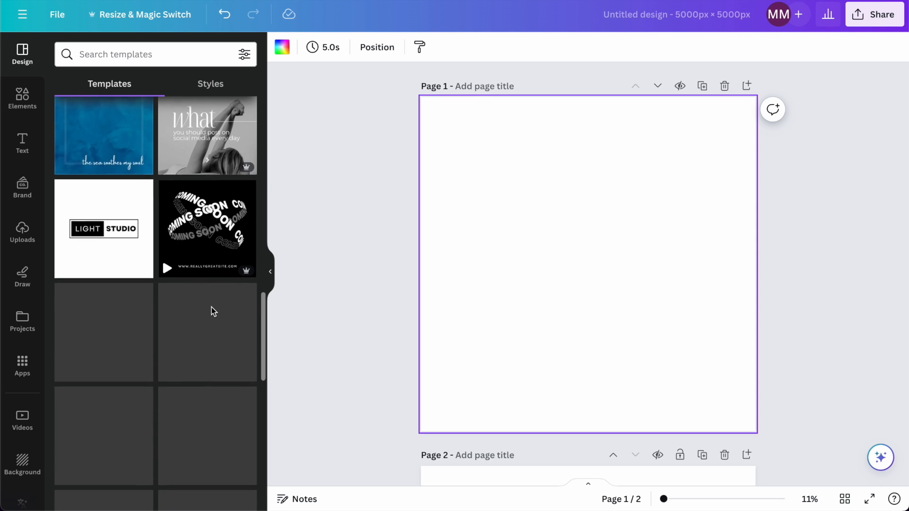
scroll(211, 308, down, 5)
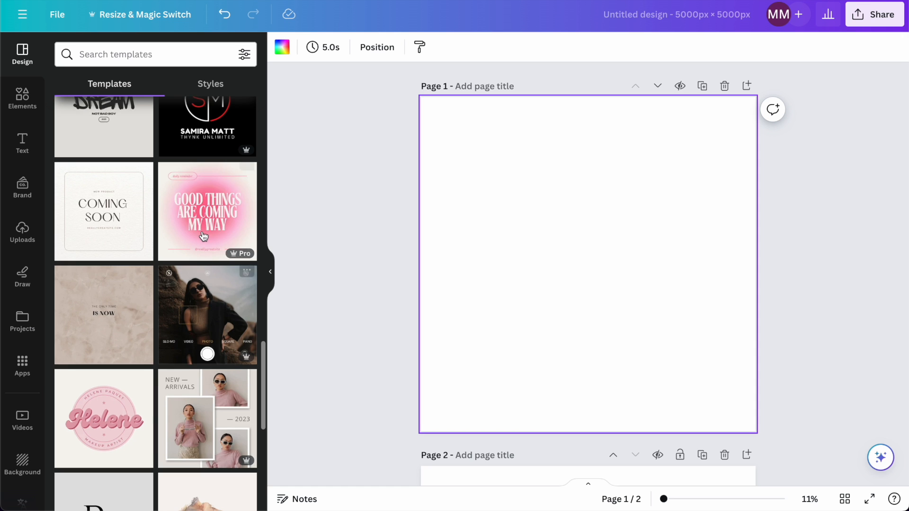
scroll(204, 236, down, 8)
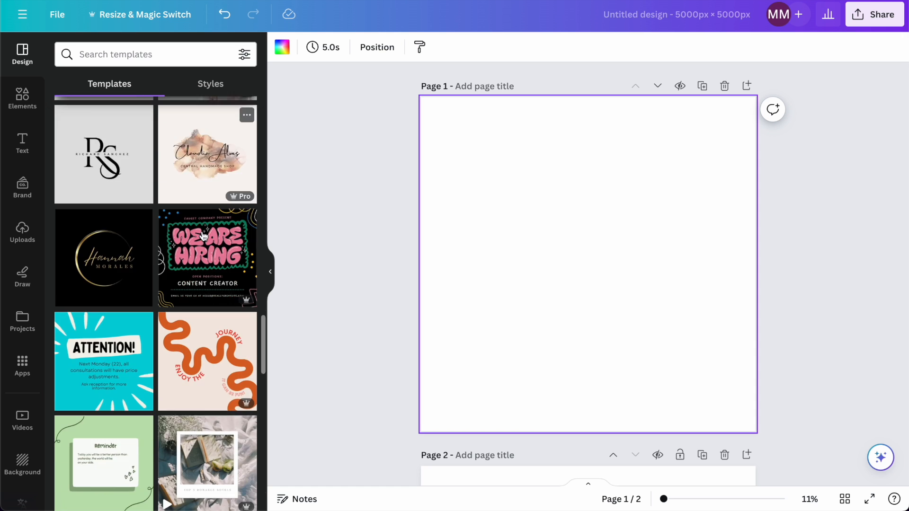
scroll(203, 236, down, 5)
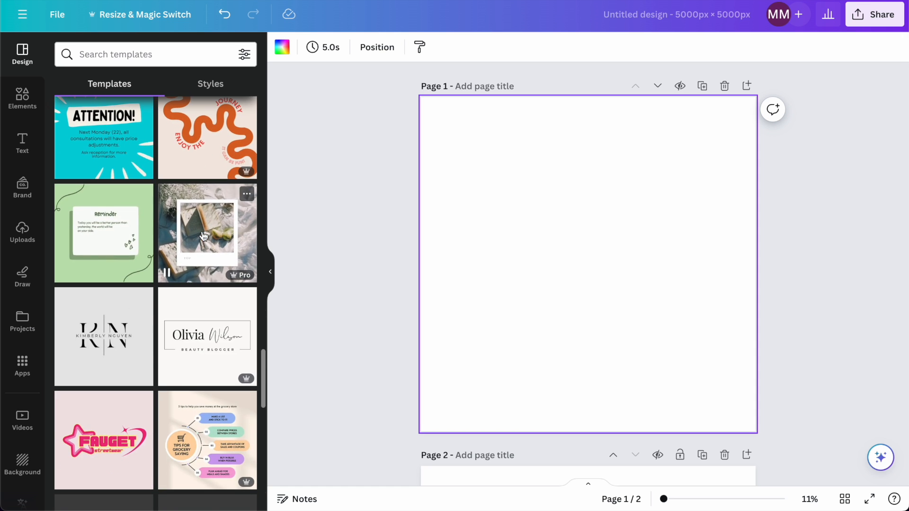
scroll(142, 298, down, 5)
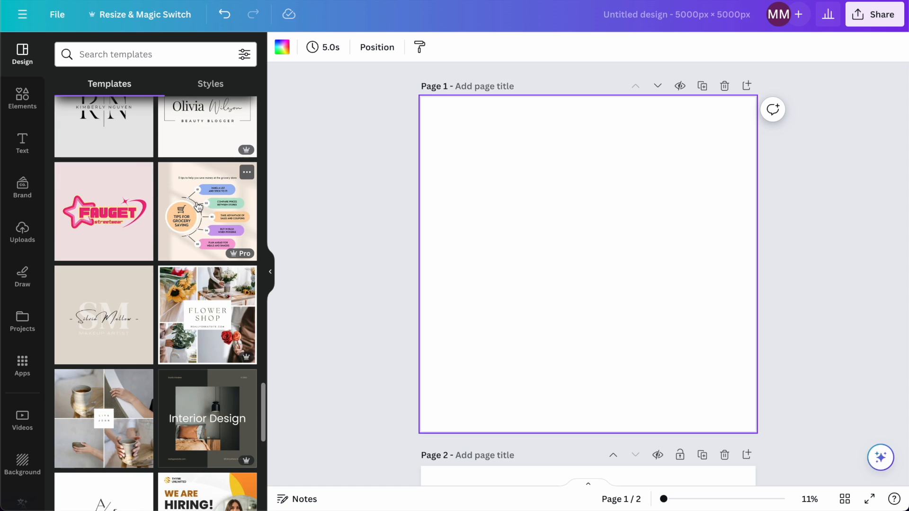
click(214, 222)
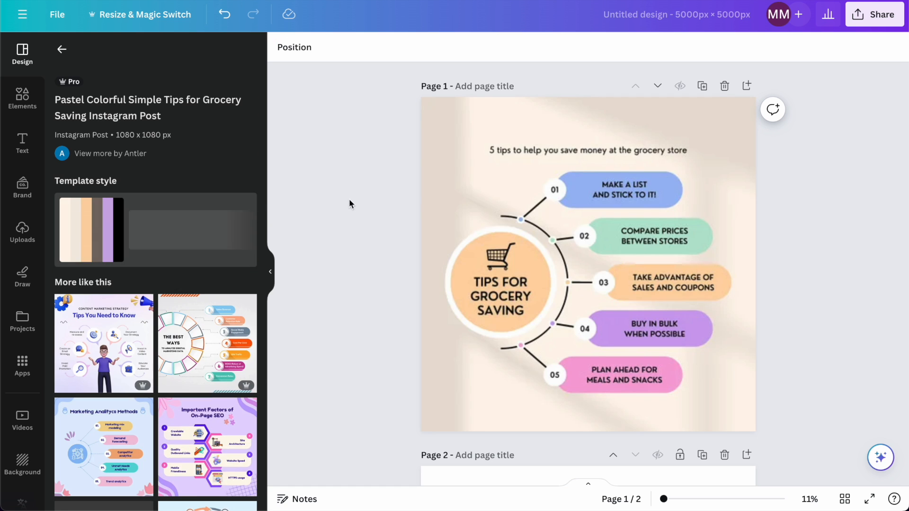
Duplicate page 1 with the grocery-saving template.
click(522, 221)
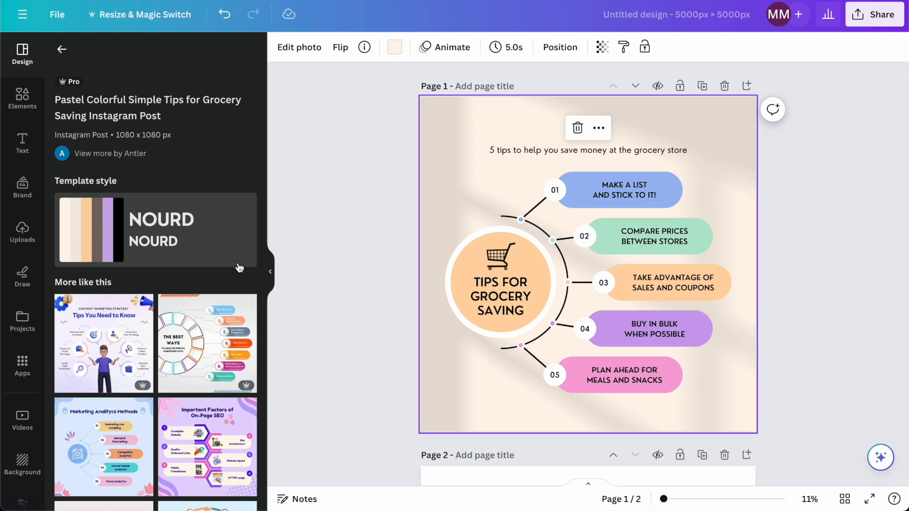
click(388, 223)
click(702, 86)
Delete all text, graphics and the background image from the duplicated template page.
click(490, 298)
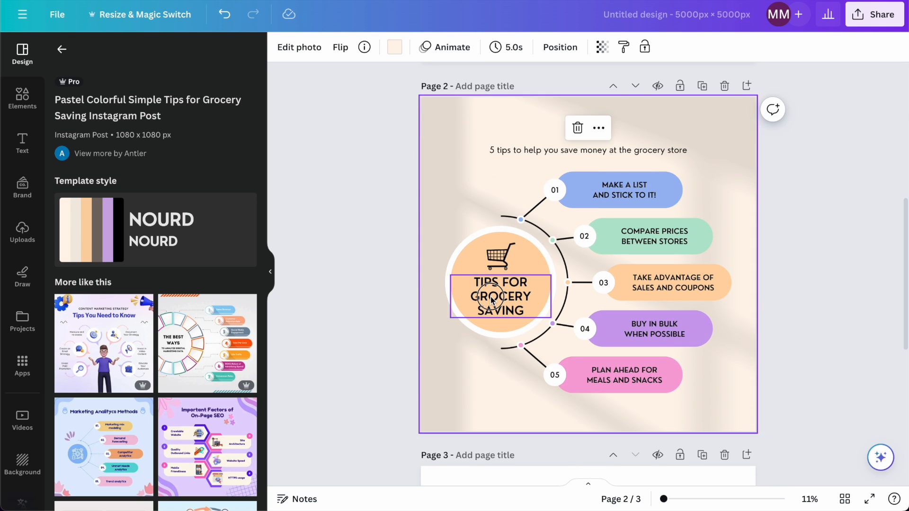
key(ctrl+a)
key(Delete)
click(490, 295)
key(Delete)
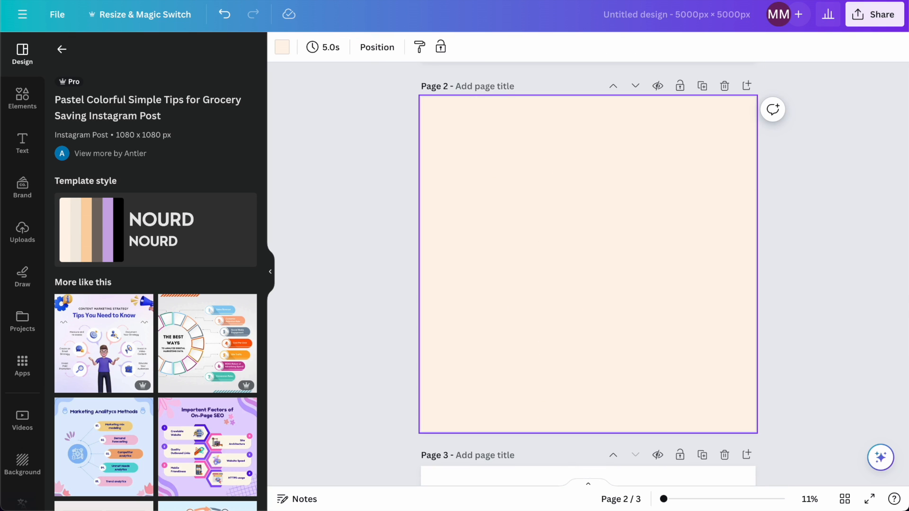
Browse the design templates and apply the "White Collage Flower Shop" Instagram post template to page 2.
click(61, 49)
scroll(155, 175, down, 5)
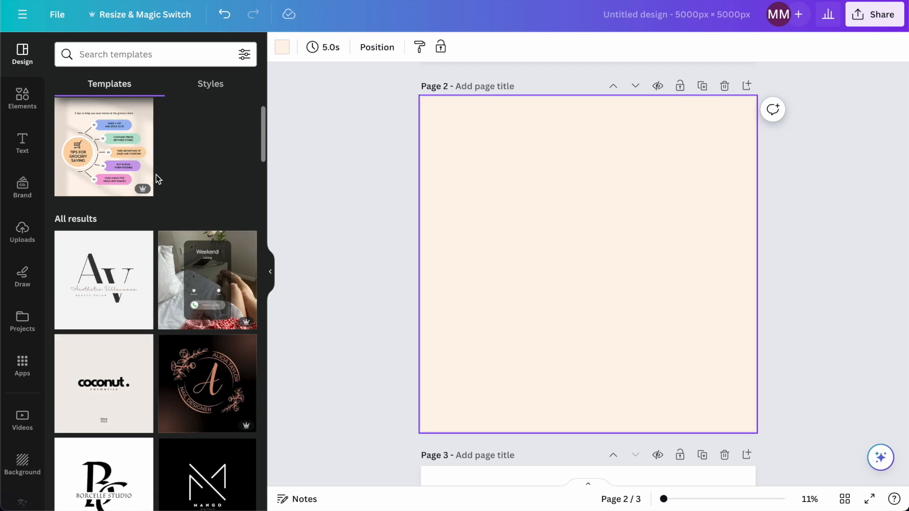
scroll(156, 178, down, 10)
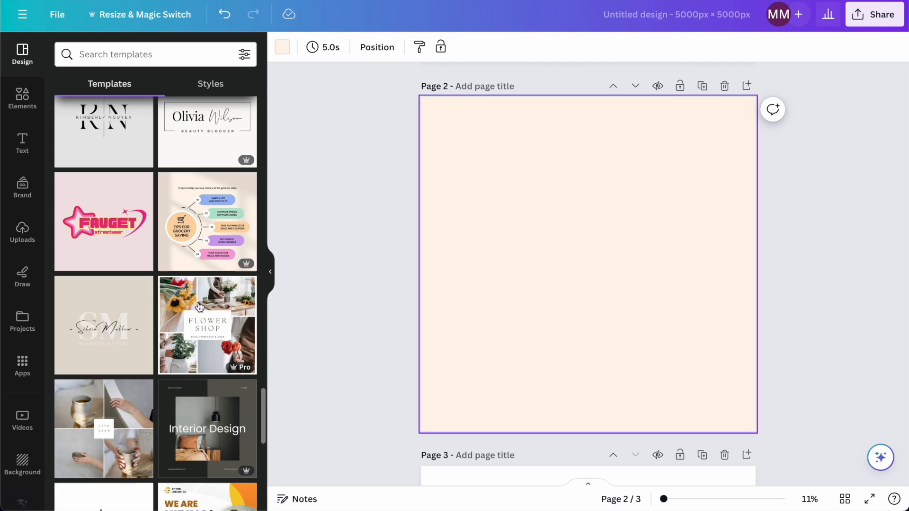
scroll(142, 183, down, 3)
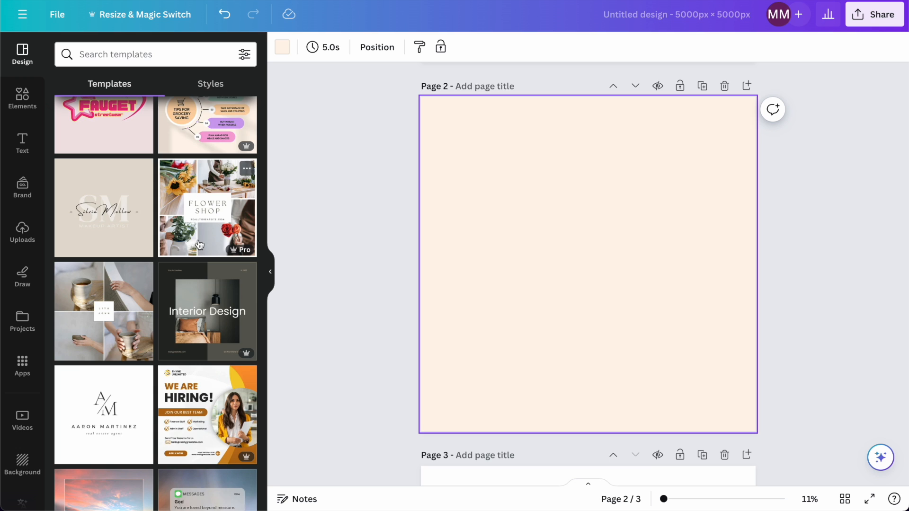
click(199, 244)
Apply the flower shop template's color and font style to page 3 with the blue brush-stroke graphic.
scroll(403, 284, down, 4)
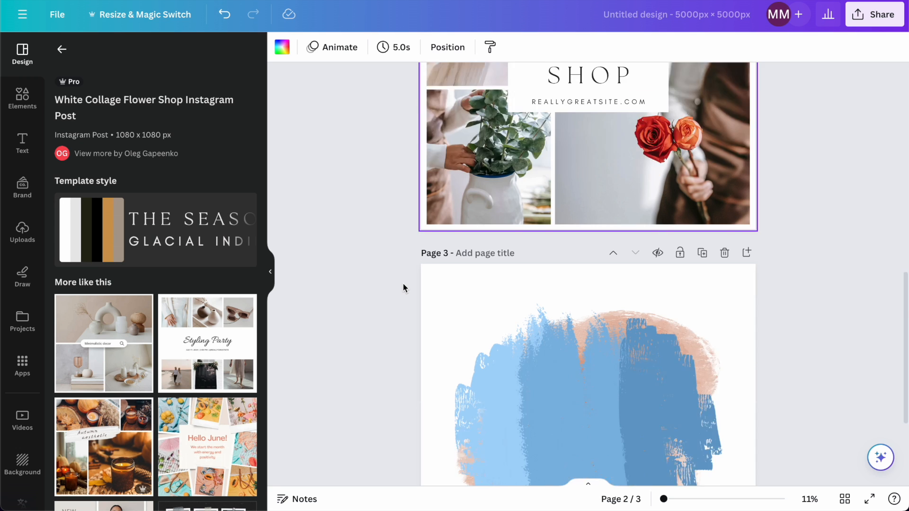
scroll(402, 283, down, 2)
click(454, 188)
click(158, 225)
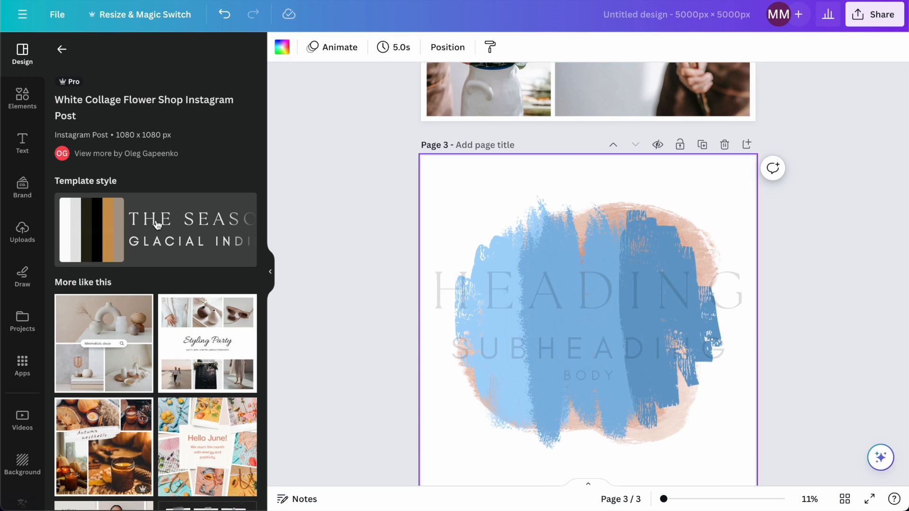
Delete the heading, subheading and body text from page 3.
click(578, 203)
click(578, 279)
key(Delete)
click(586, 331)
key(Delete)
click(586, 374)
key(Delete)
Spread out page 3's stacked graphics: blue brush stroke to the upper left, watercolor blob to the lower right, brown wavy lines to the upper right.
drag(578, 284, 441, 209)
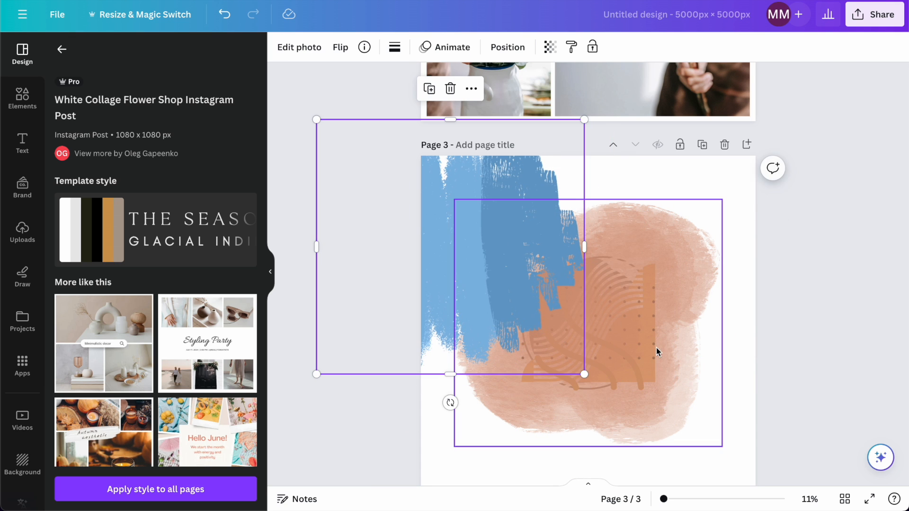
drag(655, 363, 736, 424)
mouse_move(621, 276)
mouse_down()
mouse_move(717, 181)
mouse_move(732, 178)
mouse_up()
click(568, 344)
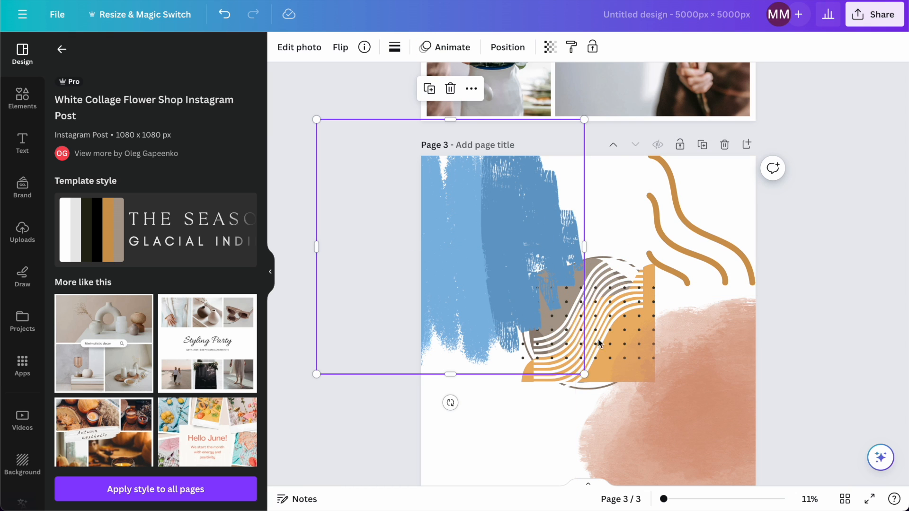
mouse_move(620, 260)
mouse_down()
mouse_move(507, 406)
mouse_move(523, 266)
mouse_up()
click(503, 172)
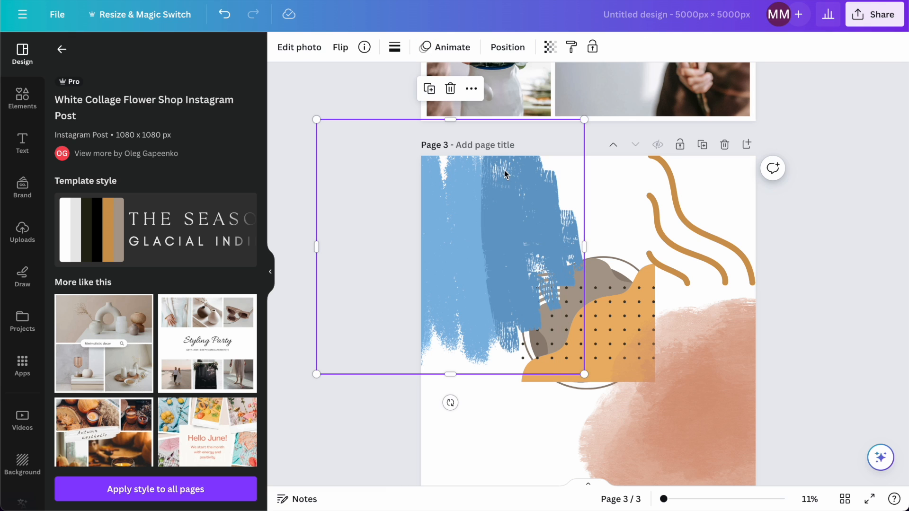
Duplicate page 3 and delete all graphics from the duplicated page.
scroll(583, 264, down, 2)
click(702, 359)
drag(702, 360, 656, 349)
click(702, 85)
click(657, 350)
key(Delete)
key(ctrl+a)
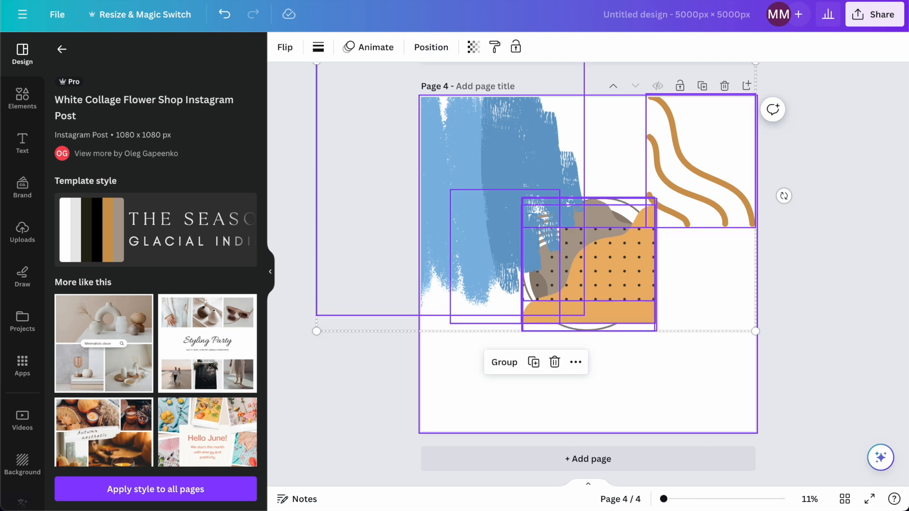
key(Delete)
Copy the watercolor blob from page 3 to page 4 and place it in the page's lower-right corner.
scroll(686, 351, up, 6)
click(669, 289)
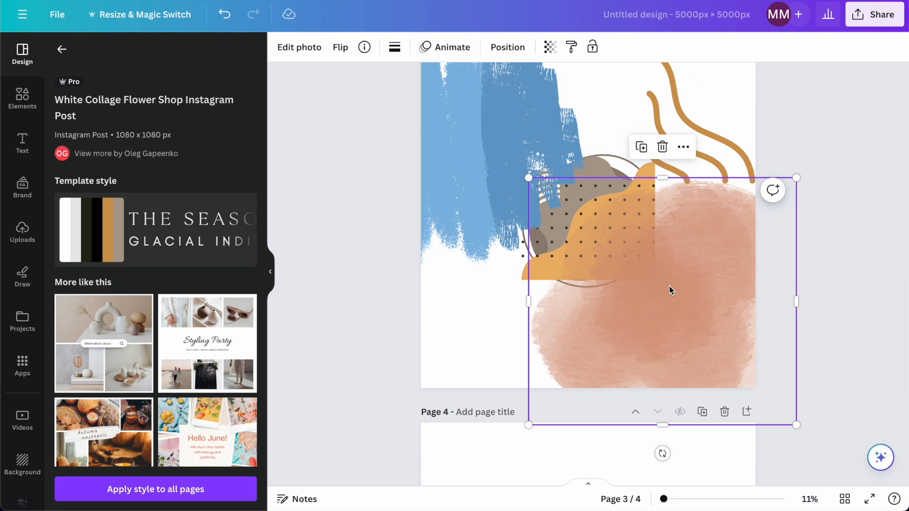
key(ctrl+c)
scroll(669, 290, down, 6)
key(ctrl+v)
drag(679, 349, 684, 376)
Copy the blue brush-stroke graphic from page 3 to page 4, then scale it down and place it in the upper middle.
scroll(684, 375, up, 5)
click(502, 135)
scroll(501, 135, down, 1)
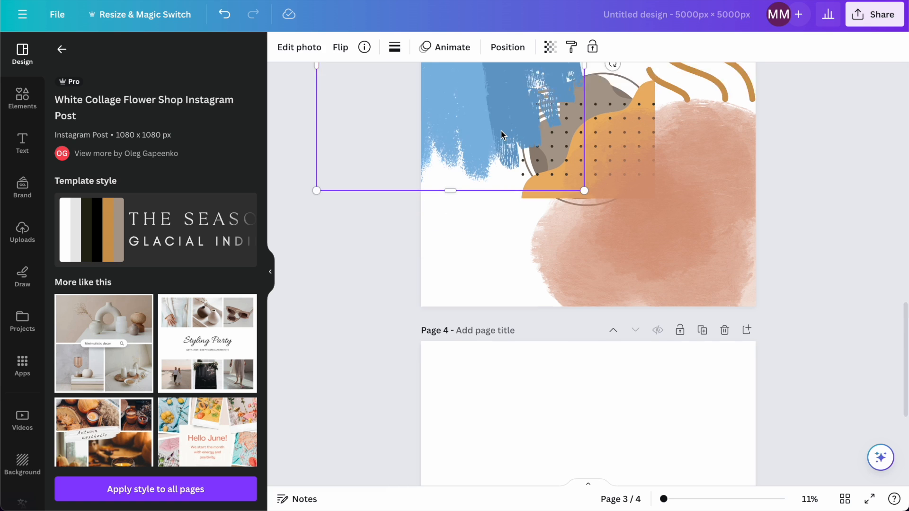
key(ctrl+c)
scroll(502, 135, down, 5)
key(ctrl+v)
mouse_move(519, 218)
mouse_down()
mouse_move(553, 209)
mouse_move(601, 240)
mouse_move(633, 232)
mouse_up()
drag(694, 88, 673, 111)
drag(561, 200, 582, 228)
Delete the blue brush stroke and the watercolor blob from page 3.
scroll(583, 229, up, 8)
click(497, 197)
key(Delete)
click(725, 402)
key(Delete)
Copy the orange wave shape to page 4, enlarge it to about 4245 × 3759 px and rotate it 90° into the lower-left corner.
click(625, 329)
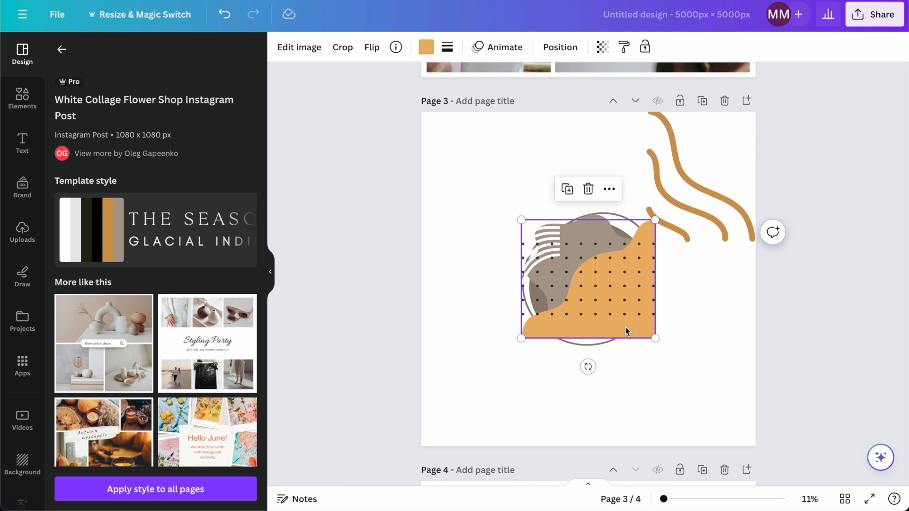
key(ctrl+c)
scroll(625, 328, down, 8)
key(ctrl+v)
drag(588, 351, 463, 380)
drag(507, 313, 675, 197)
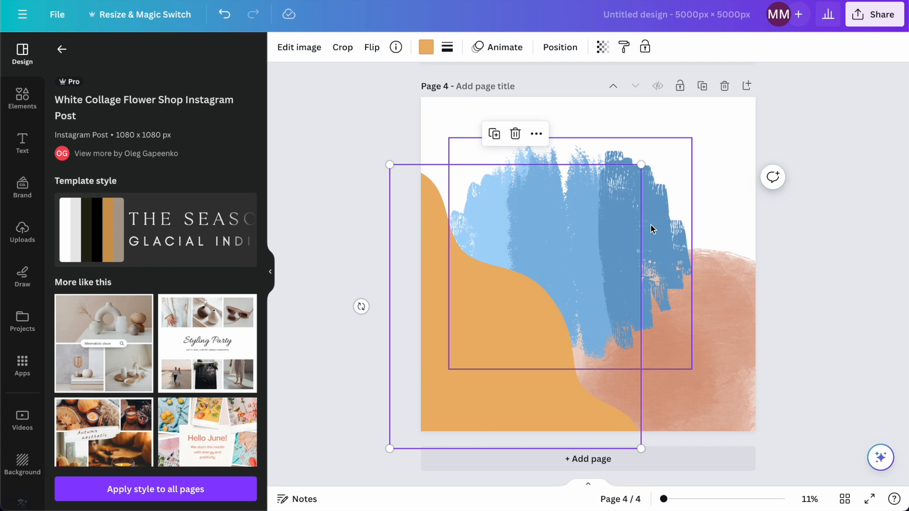
Send the orange wave shape on page 4 to the back.
click(561, 47)
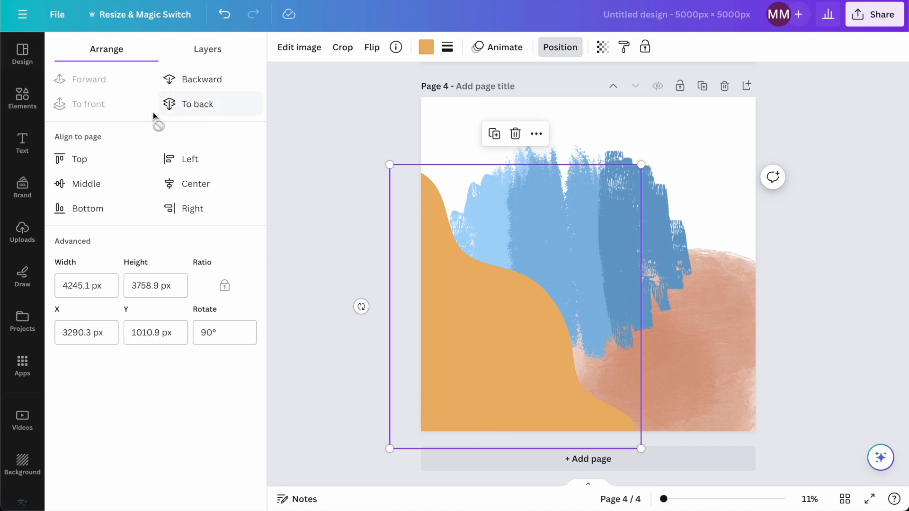
click(187, 105)
click(371, 166)
Separate the overlapping graphics on page 3, moving the orange shape lower right, the dot grid upper left and the white stripes lower left.
scroll(371, 168, up, 10)
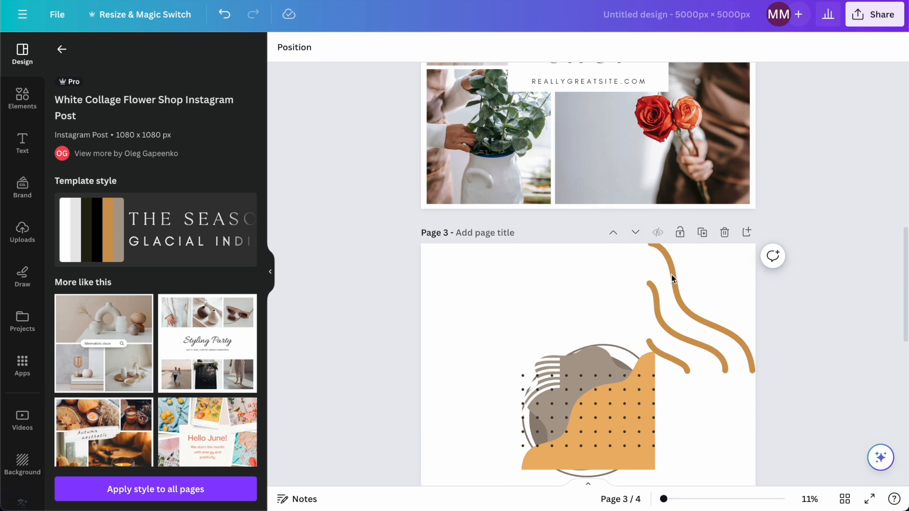
click(609, 351)
drag(610, 351, 688, 406)
drag(549, 289, 517, 354)
Copy the white striped wave graphic to page 4 and enlarge it across the orange and blue shapes.
key(super+c)
scroll(518, 354, down, 9)
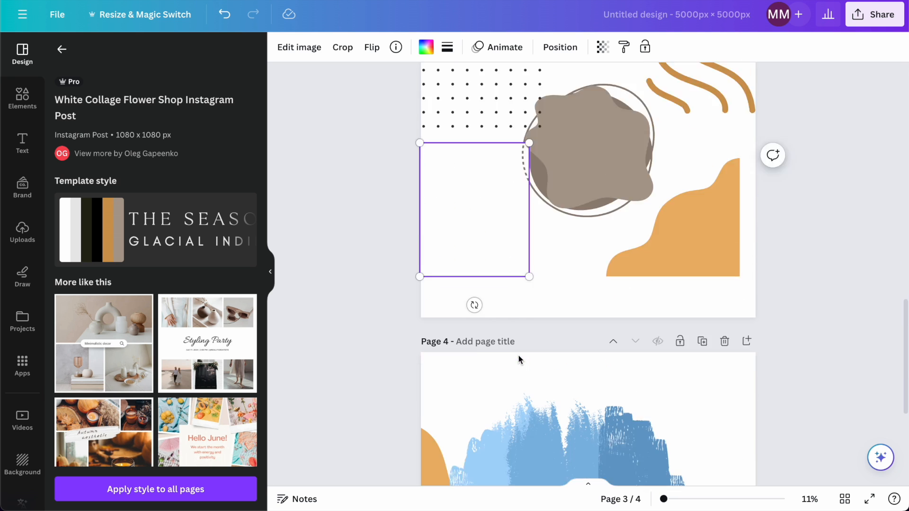
click(583, 296)
key(super+v)
drag(528, 257, 762, 112)
drag(613, 223, 615, 251)
click(294, 239)
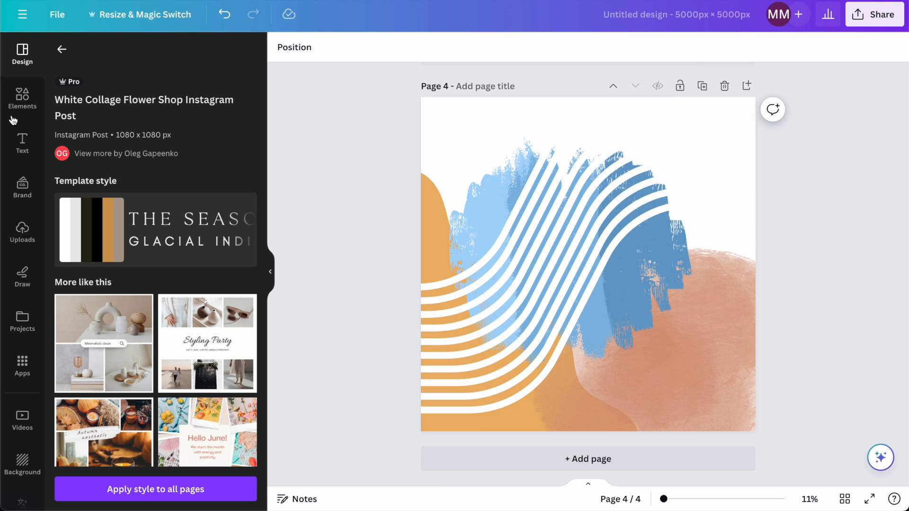
Search the graphics for "wave lines" and delete the white striped wave graphic from page 4.
click(41, 109)
double_click(97, 55)
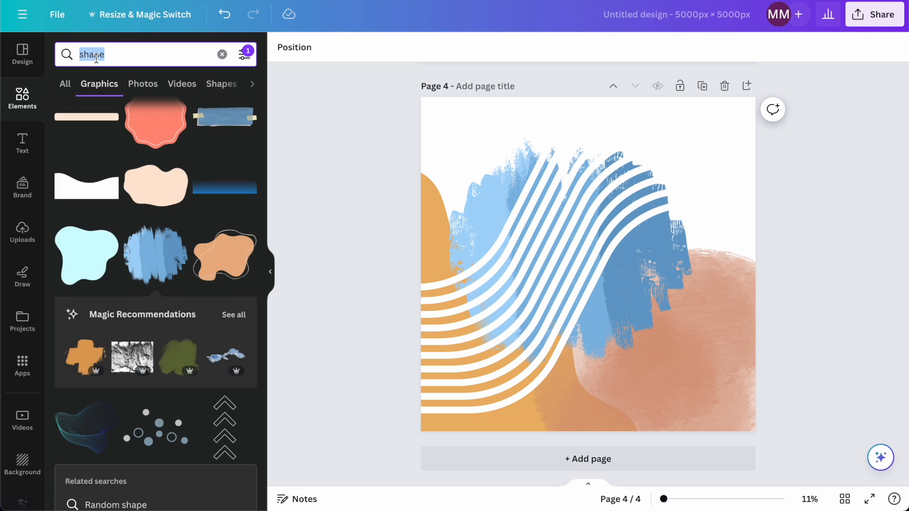
text(wave lines)
key(Return)
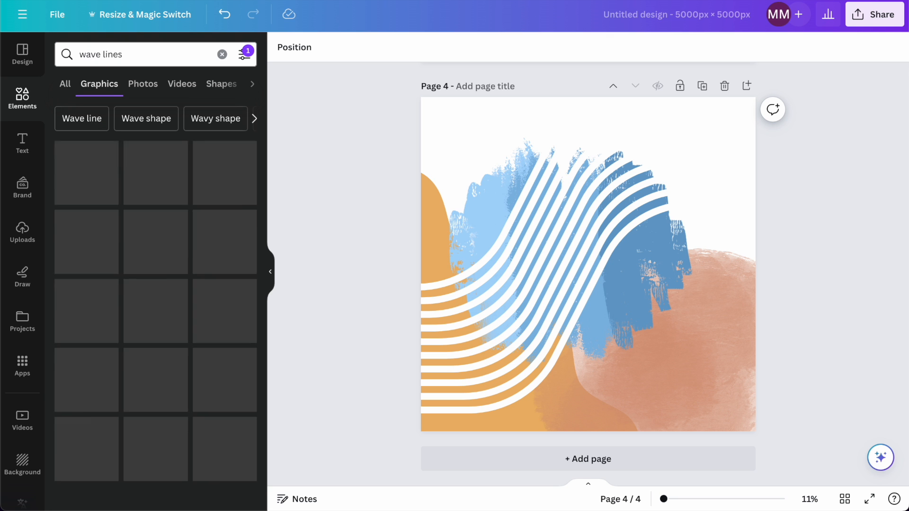
click(536, 251)
key(Delete)
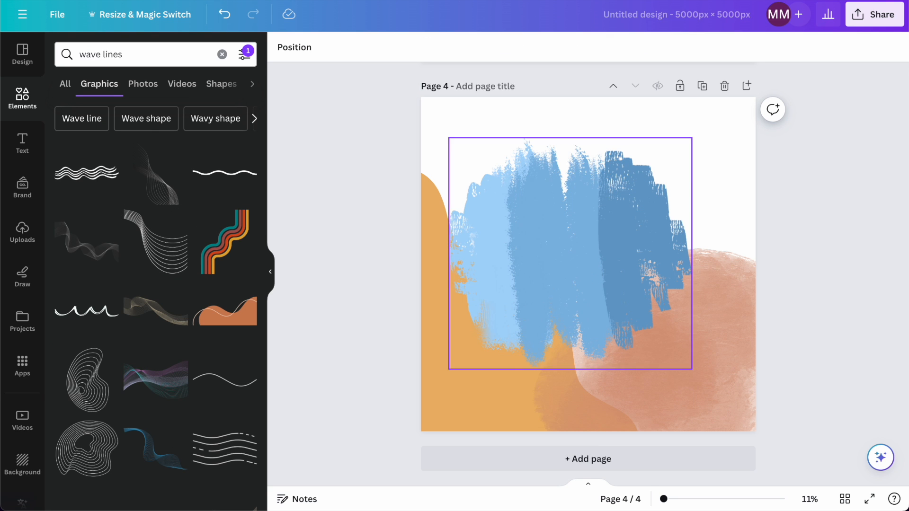
Add the curved graphic of thin flowing lines to page 4 and color it white.
click(160, 251)
click(426, 46)
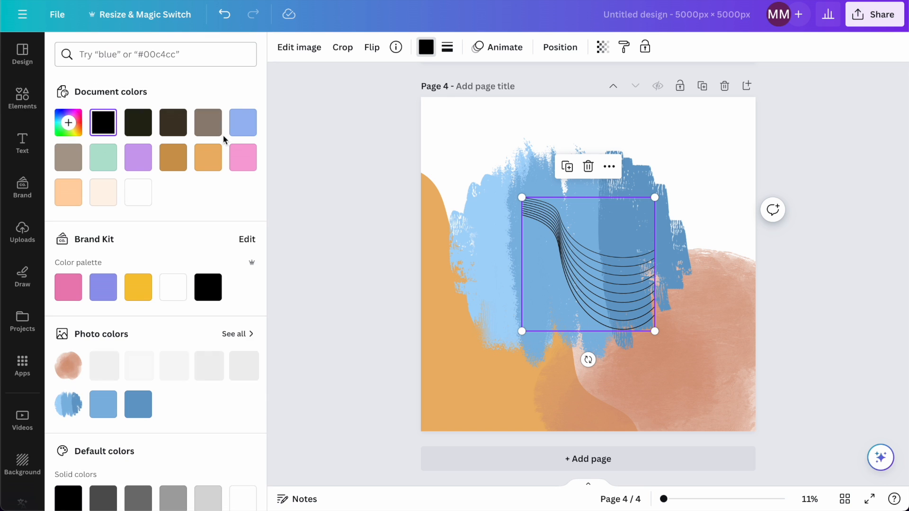
click(138, 192)
Enlarge the white curved lines to span most of page 4 and position them over the blue, orange and watercolor shapes.
drag(606, 323, 488, 233)
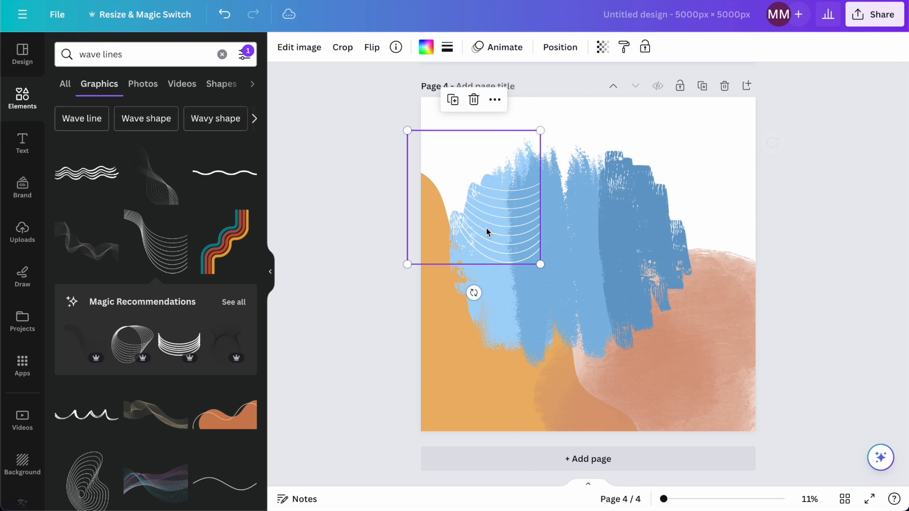
drag(539, 264, 851, 458)
drag(691, 364, 637, 310)
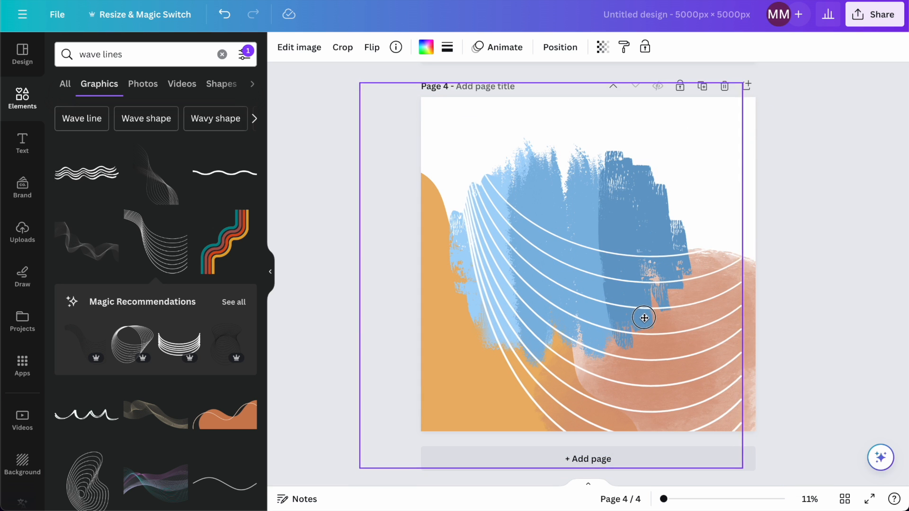
click(767, 258)
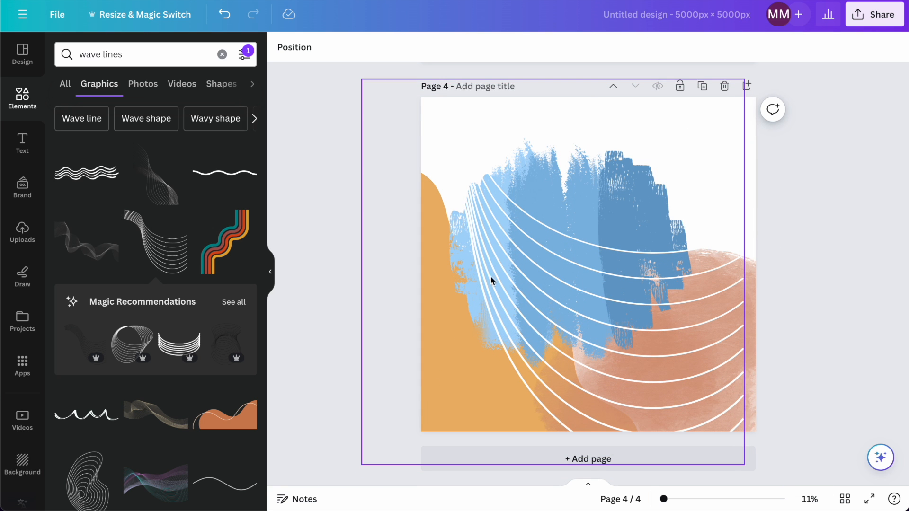
click(509, 245)
click(824, 174)
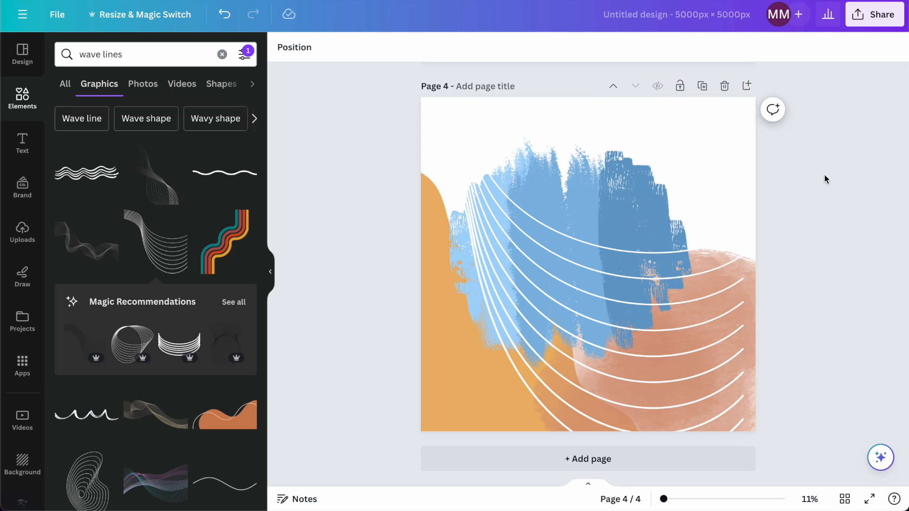
Copy the dark brown outlined circle from beneath page 3's taupe blob to page 4 and enlarge it over the upper-right corner.
scroll(567, 63, up, 5)
drag(596, 290, 455, 344)
click(587, 294)
scroll(587, 294, down, 1)
scroll(587, 294, down, 7)
key(super+v)
drag(583, 327, 617, 227)
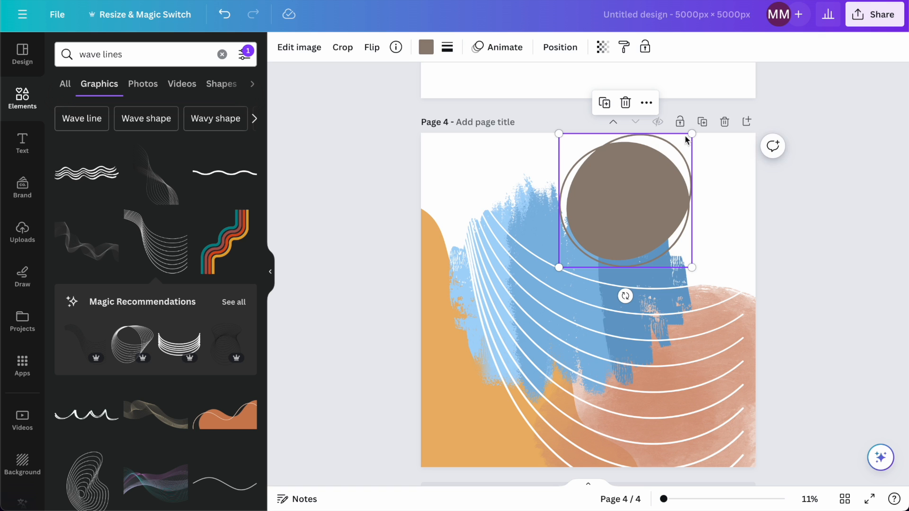
drag(692, 134, 790, 73)
drag(732, 137, 699, 132)
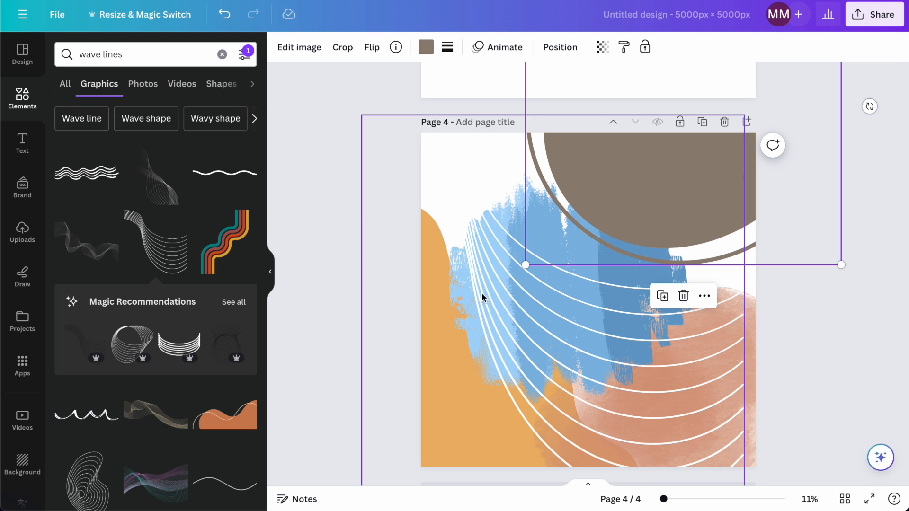
Delete the blue brush-stroke layer from page 4 using the layer list.
click(504, 302)
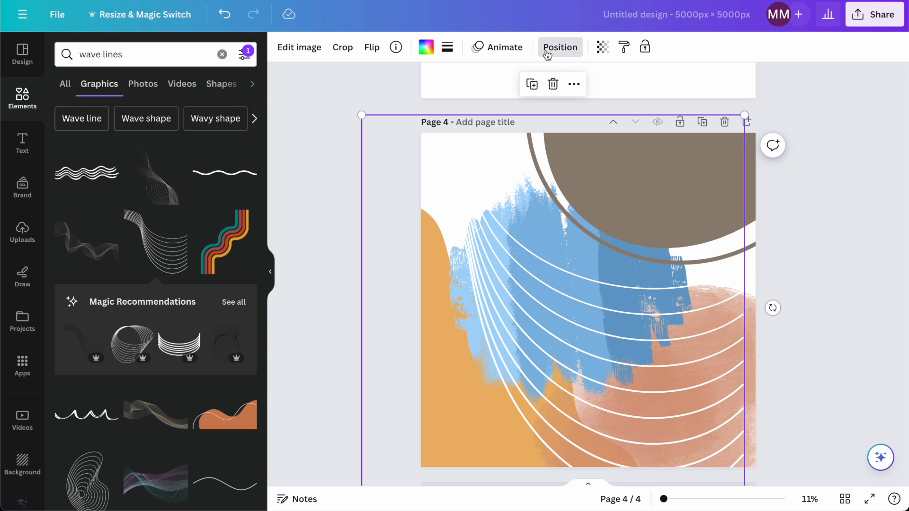
click(553, 47)
click(207, 49)
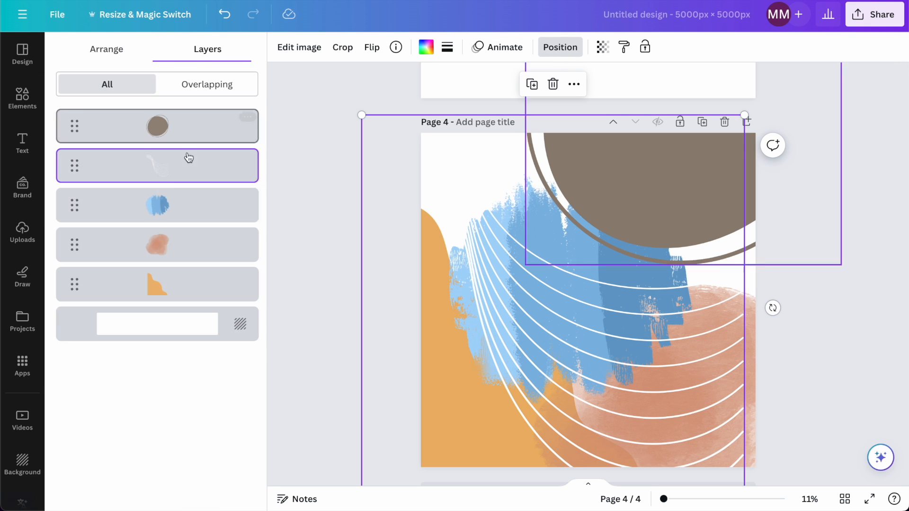
click(135, 209)
key(Delete)
click(340, 251)
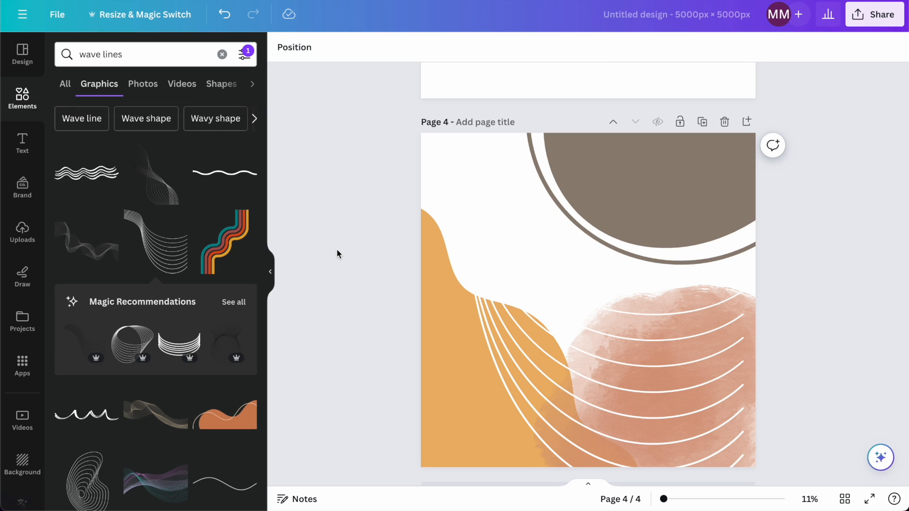
Move the white stripes off page 3's taupe blob, then copy the blob to page 4 at about 3242 × 3212 px.
scroll(360, 248, up, 8)
scroll(497, 275, down, 2)
click(442, 270)
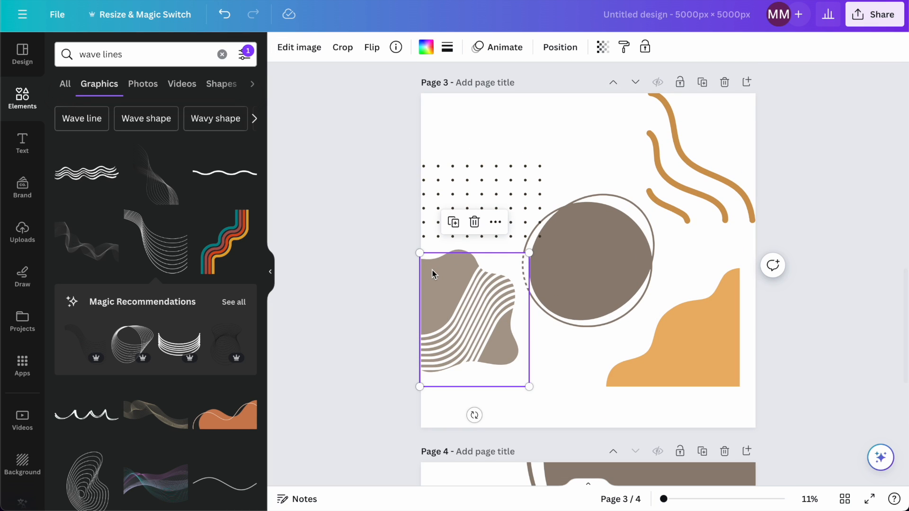
drag(455, 295, 578, 303)
click(418, 326)
click(452, 324)
key(super+c)
scroll(452, 325, down, 5)
click(586, 322)
key(super+v)
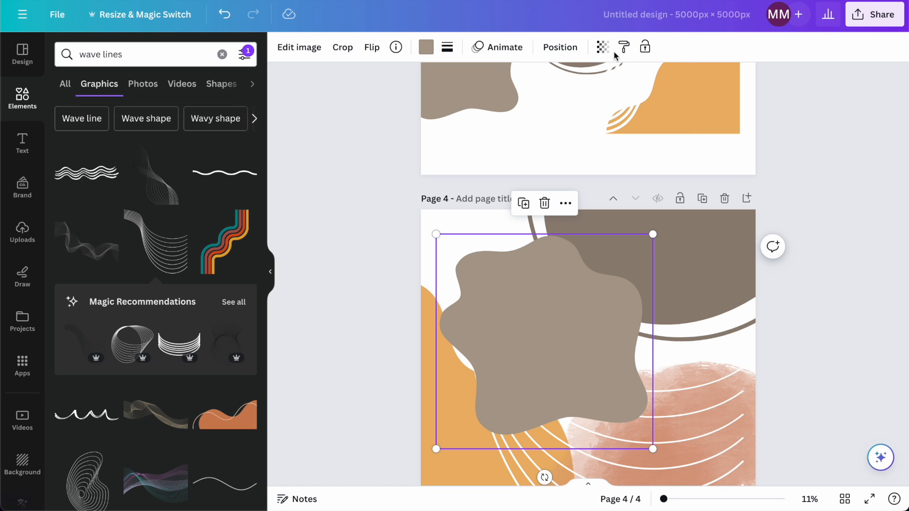
Send the taupe blob on page 4 to the back and open the page's layer list.
click(560, 47)
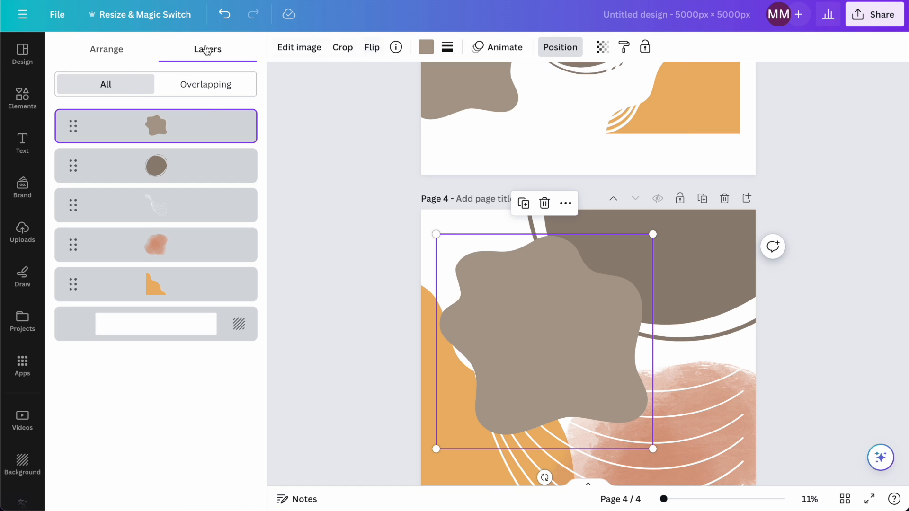
click(107, 52)
click(194, 105)
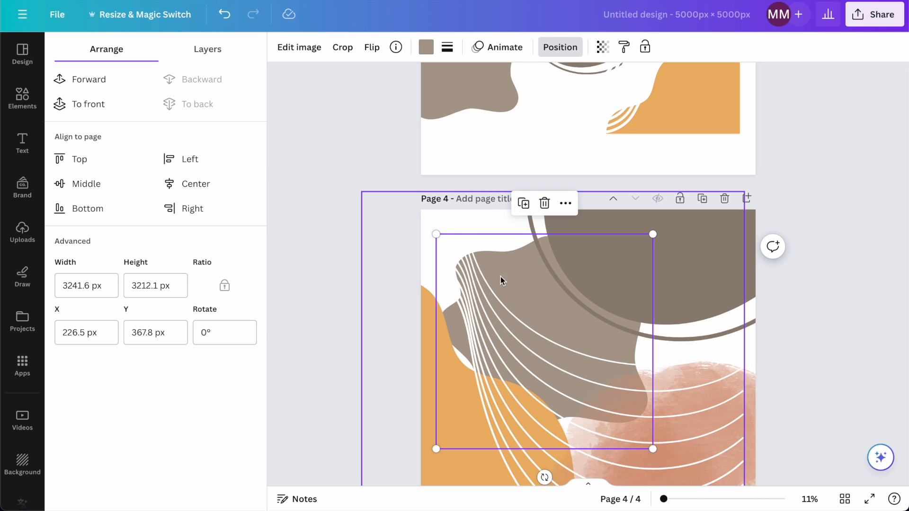
click(208, 49)
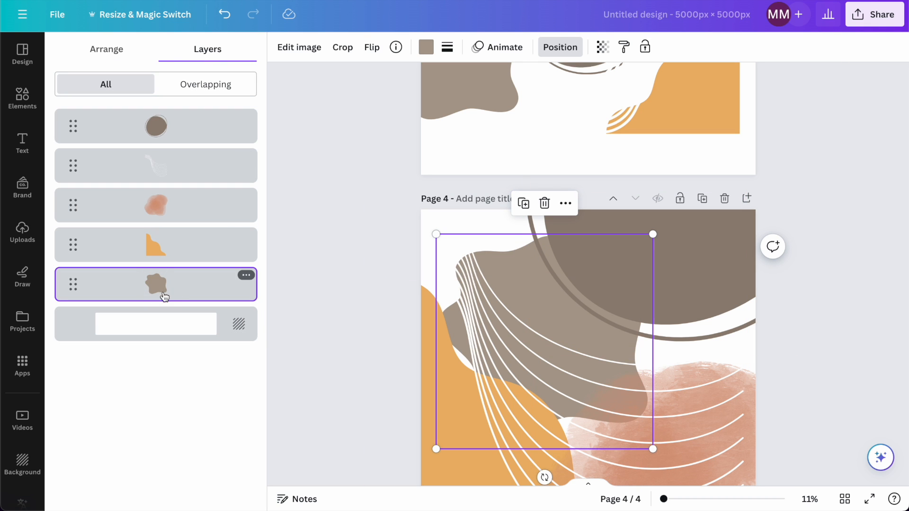
Move and enlarge the taupe blob so it fills page 4's upper-left corner.
drag(509, 273, 489, 274)
drag(415, 239, 372, 166)
scroll(799, 317, down, 3)
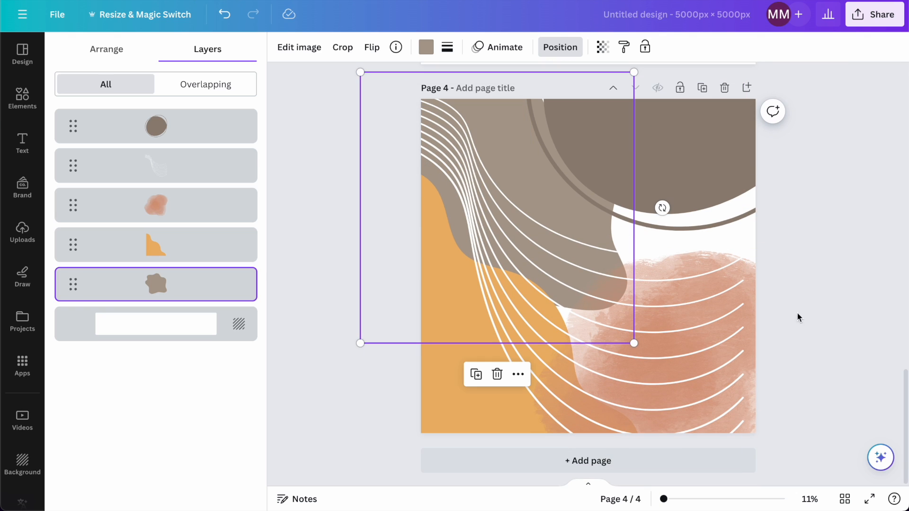
click(808, 323)
Recolor the dark brown outlined circle on page 4 to peach #ffd4a7.
click(717, 169)
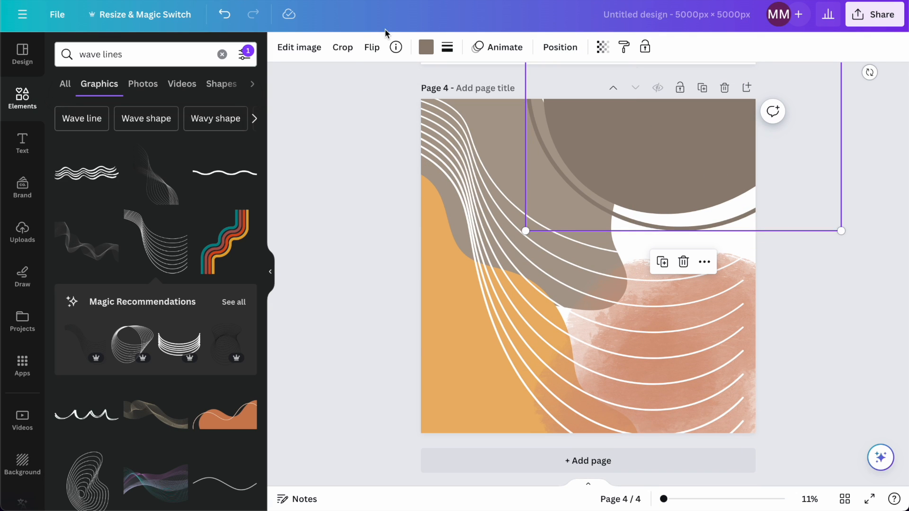
click(426, 50)
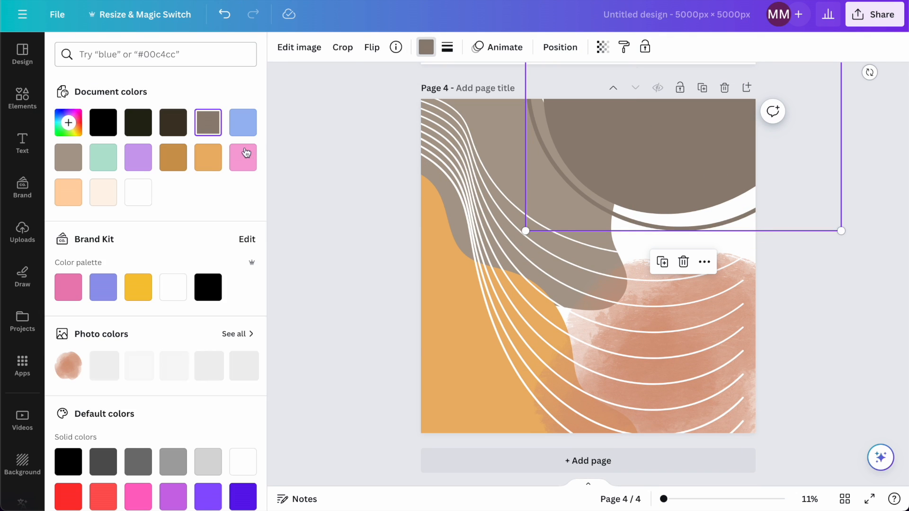
click(108, 194)
click(70, 194)
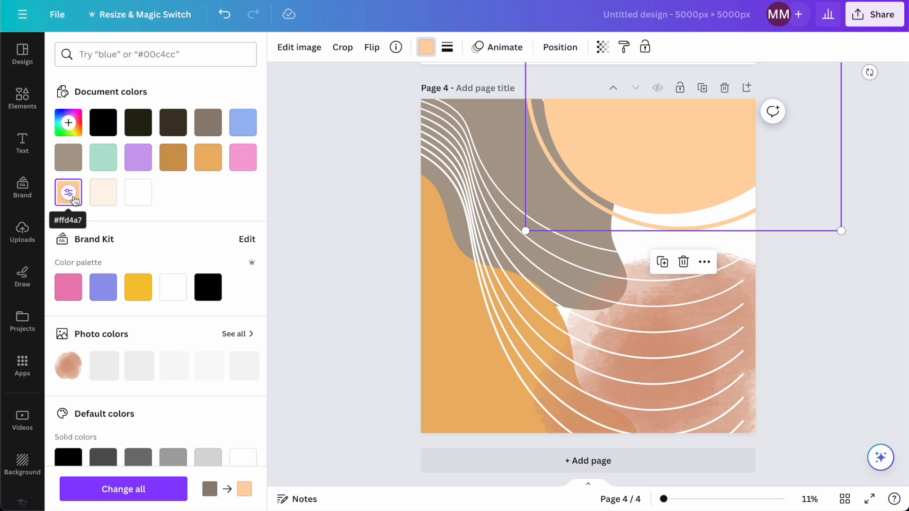
Shift the white wave lines on page 4 toward the page's right edge so they run off it.
key(Escape)
key(Escape)
drag(736, 253, 714, 345)
click(852, 226)
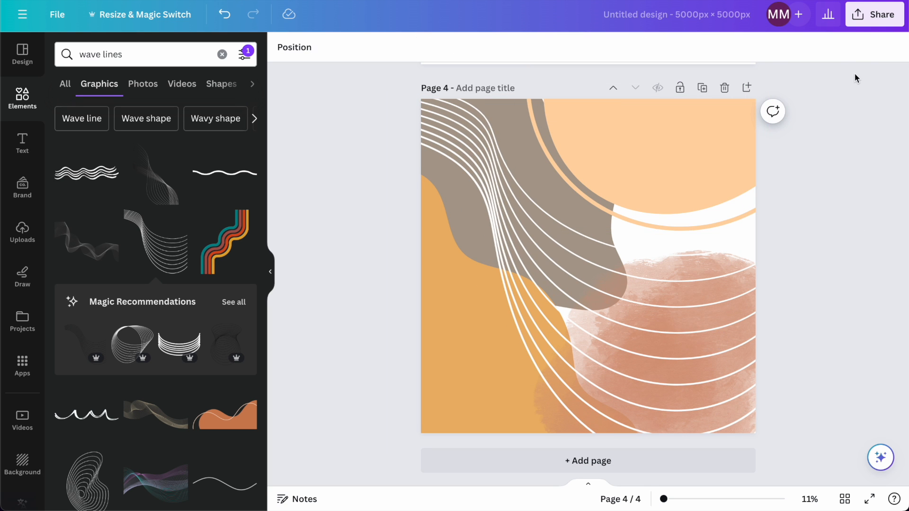
Download only page 4 as a JPG at 5,000 × 5,000 px.
click(875, 14)
click(739, 333)
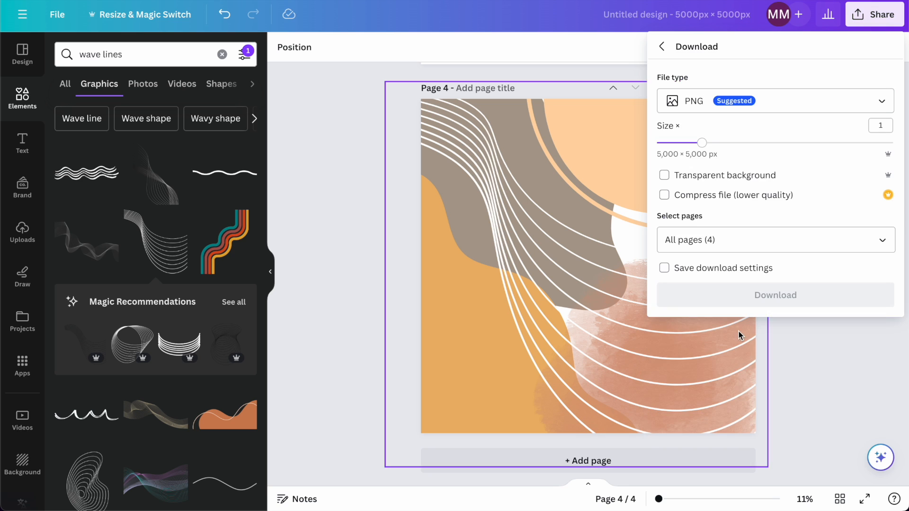
click(719, 105)
click(725, 138)
click(736, 246)
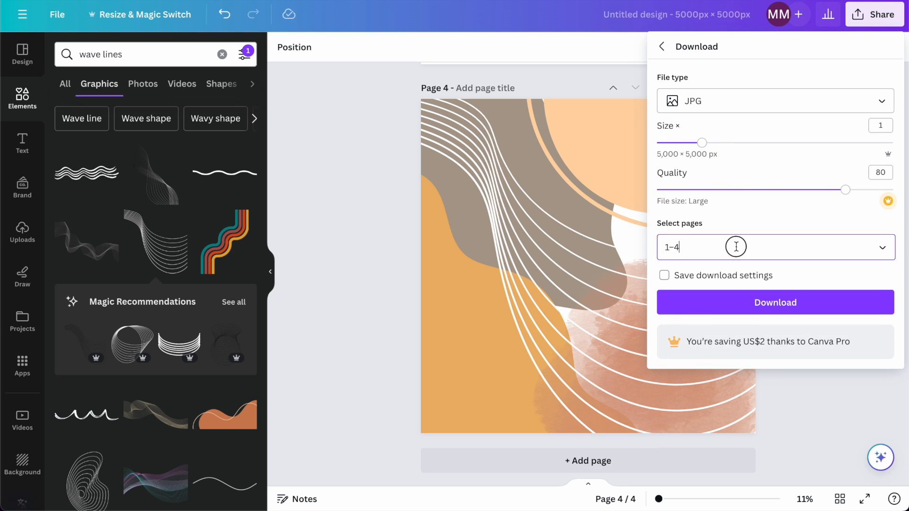
click(735, 279)
click(743, 315)
click(747, 442)
click(740, 303)
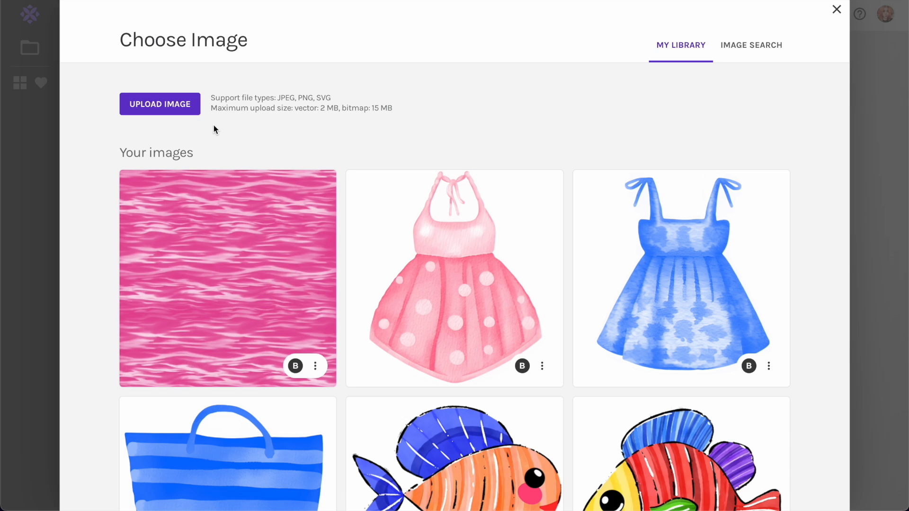
Switch to Repper and upload Untitled design (17).jpg as the pattern's source image.
click(180, 111)
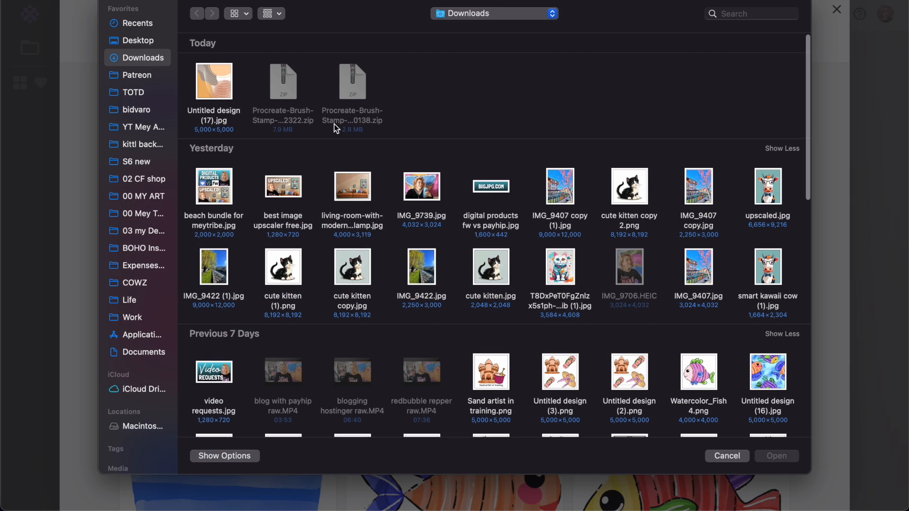
double_click(228, 80)
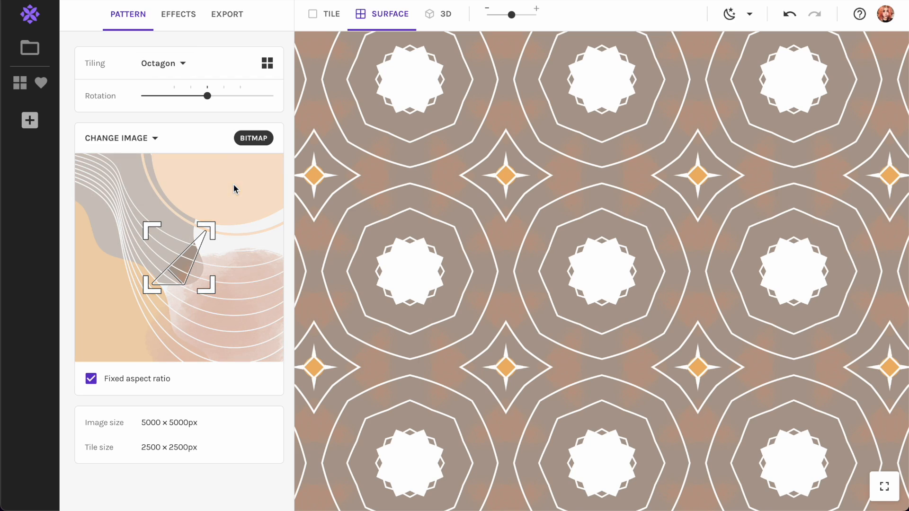
Enlarge the Octagon selection to a tile of about 4498 × 4498 px, shift it slightly down-left, and save the pattern.
drag(206, 229, 266, 189)
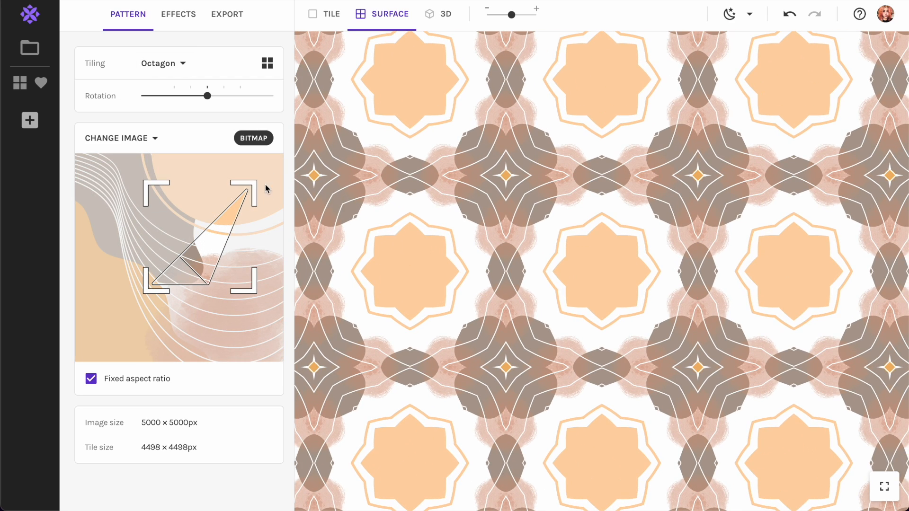
mouse_move(212, 236)
mouse_down()
mouse_move(183, 260)
mouse_move(208, 245)
mouse_up()
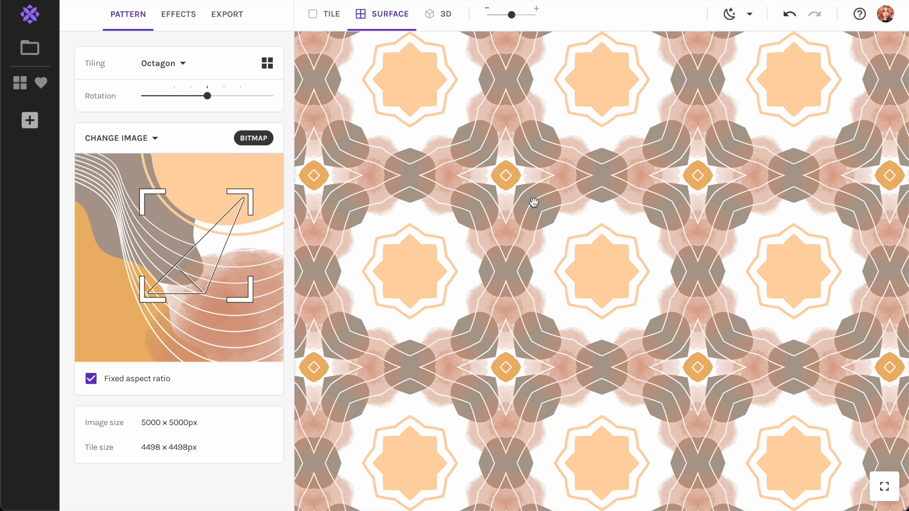
click(30, 120)
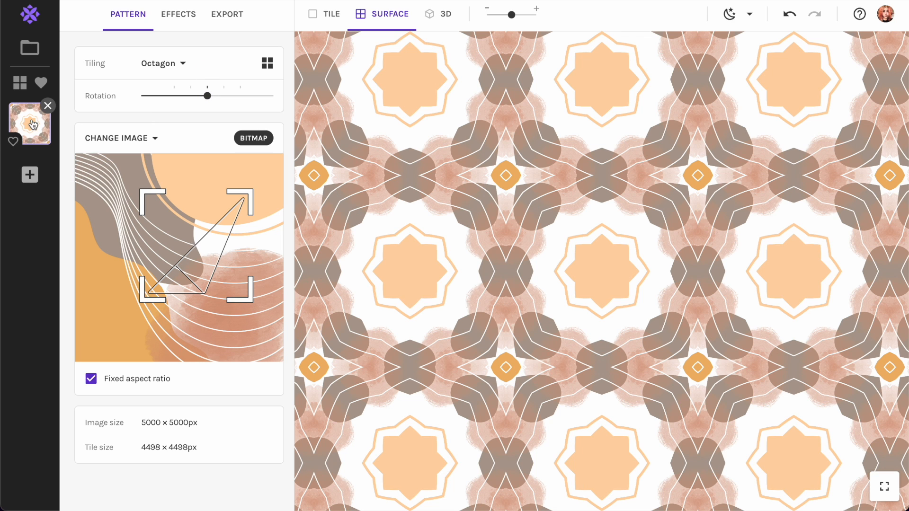
Review the tile and surface effects, then shift the pattern selection slightly downward over the source image.
click(179, 17)
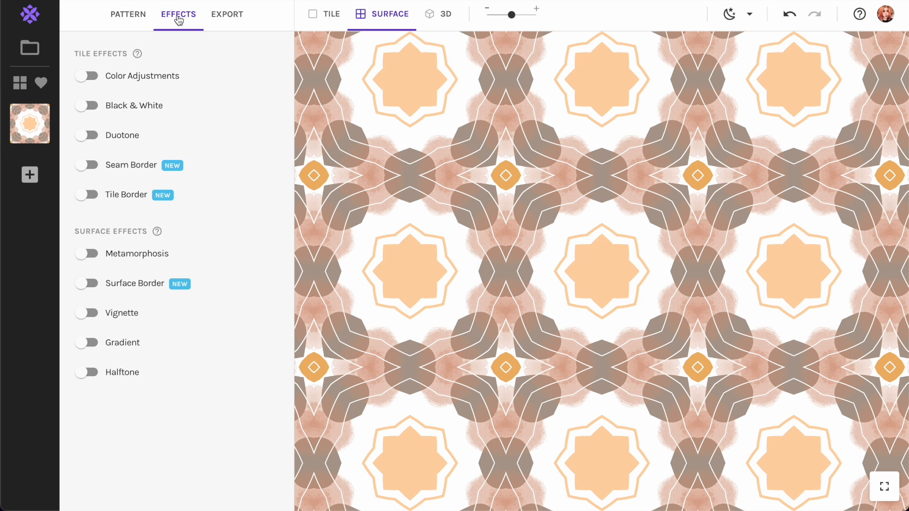
click(124, 15)
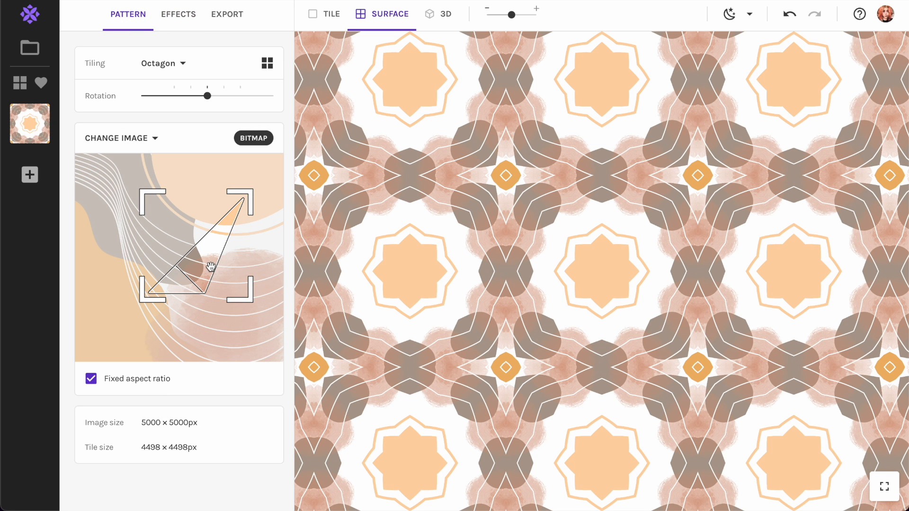
drag(210, 267, 187, 258)
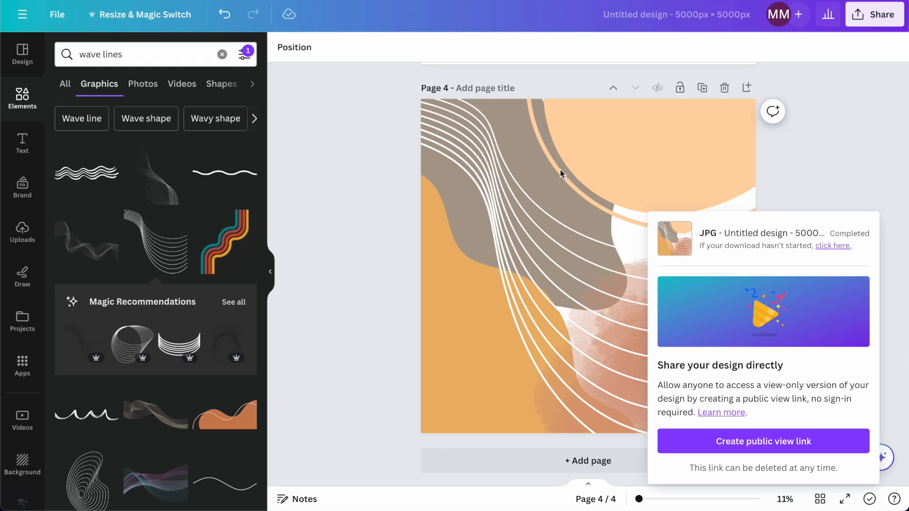
Switch to Canva and inspect page 4's overlapping blob, orange shape and wave lines up close.
click(846, 151)
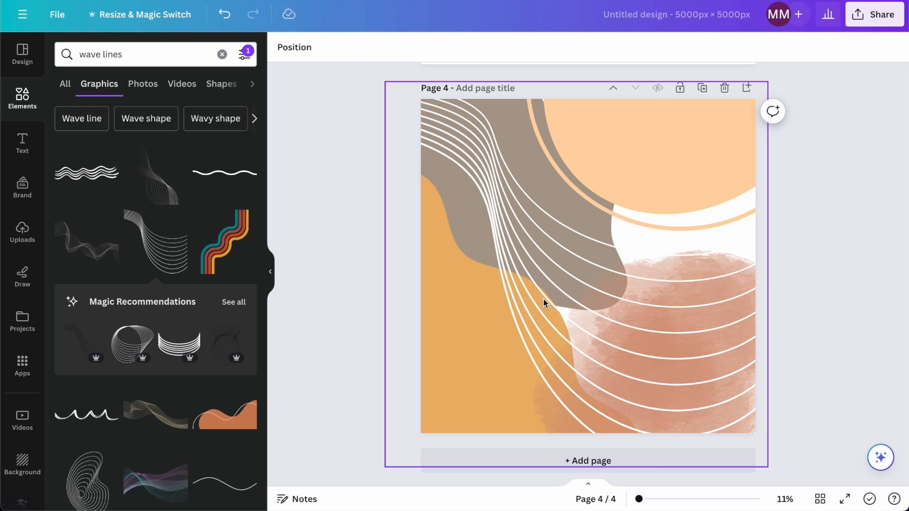
scroll(630, 316, up, 5)
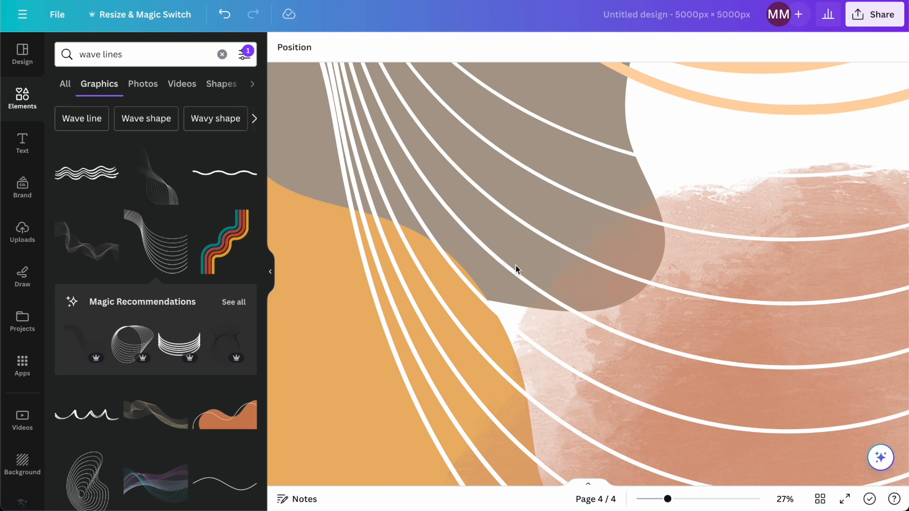
scroll(510, 175, down, 5)
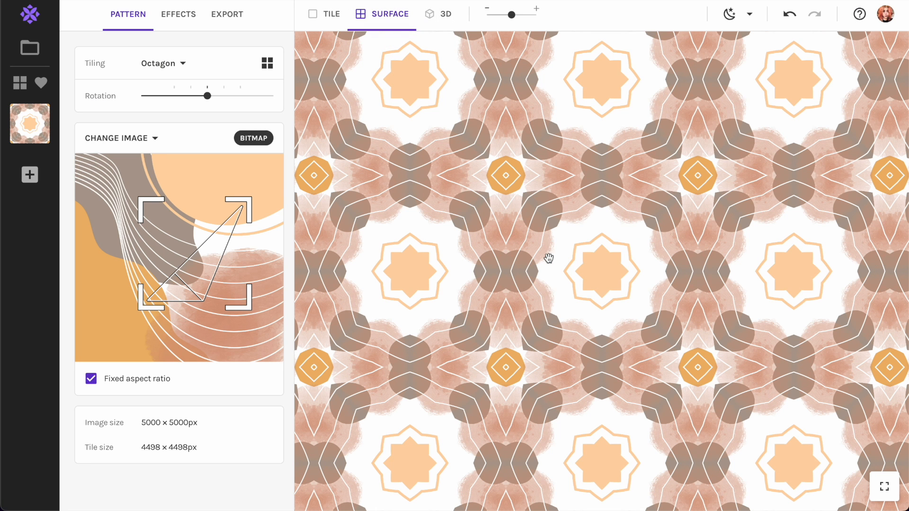
In Repper, shrink the selection to a tile of about 2273 × 2273 px and move it over the lines between orange and taupe.
drag(202, 275, 138, 223)
drag(179, 254, 132, 225)
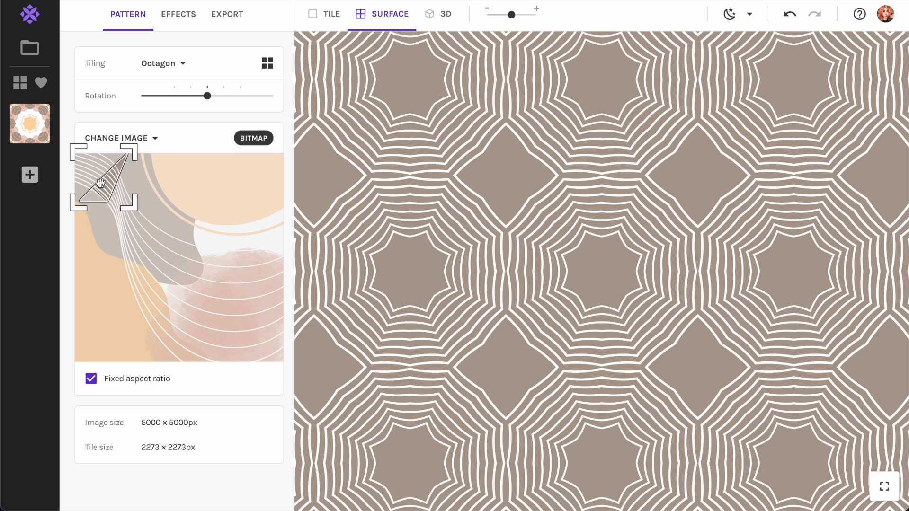
drag(115, 187, 140, 278)
Change the tiling to Persian Star and save the pattern.
click(169, 64)
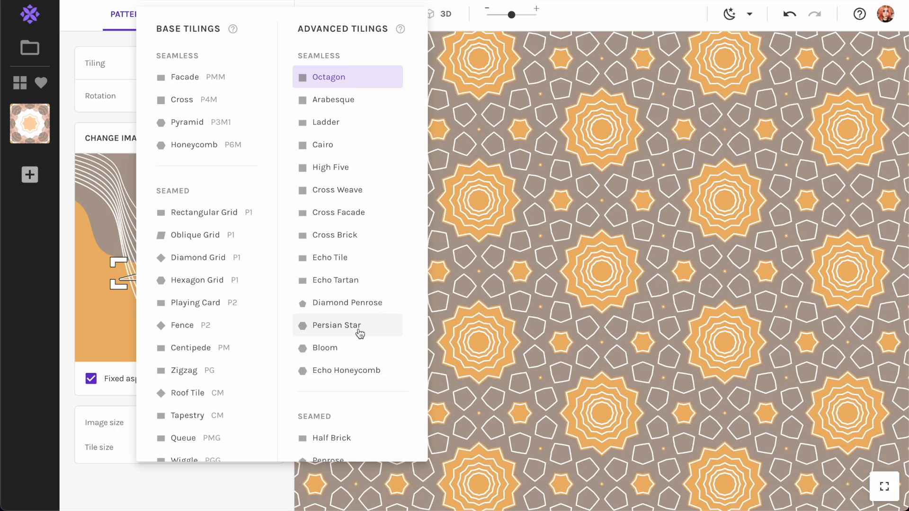
click(348, 331)
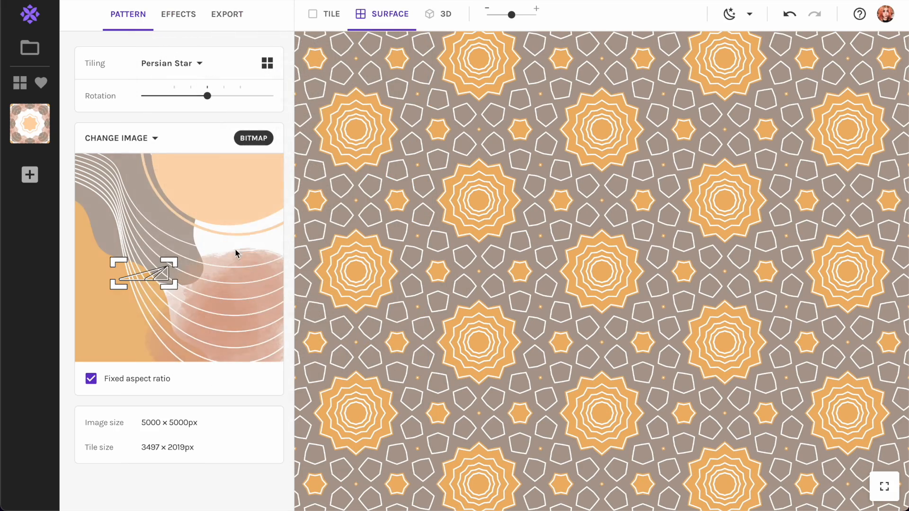
click(30, 175)
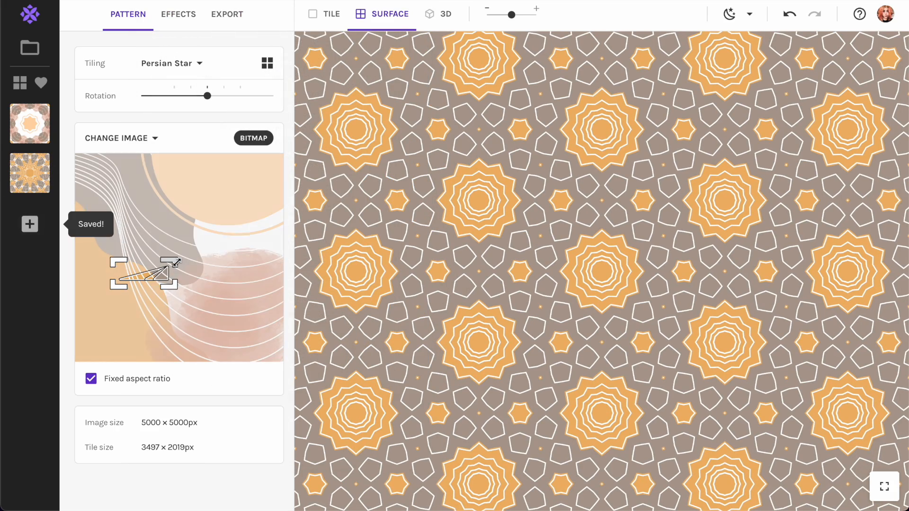
Enlarge the Persian Star selection to a tile of about 8370 × 4832 px, move it down-left, and save the pattern.
drag(172, 264, 243, 235)
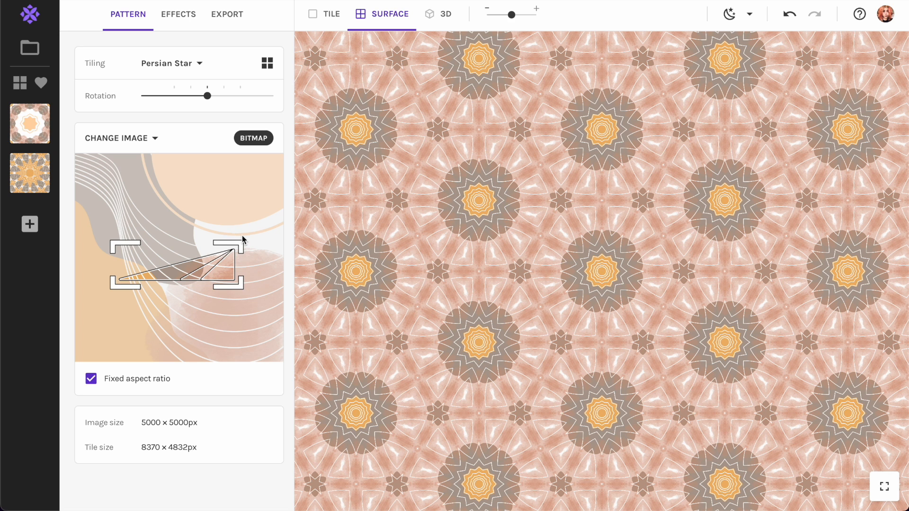
drag(222, 263, 178, 296)
click(30, 224)
Adjust the Persian Star selection to about 7158 × 4133 px across the taupe blob and terracotta patch, and inspect the pattern up close.
drag(196, 263, 262, 206)
mouse_move(218, 278)
mouse_down()
mouse_move(215, 258)
mouse_move(230, 258)
mouse_move(236, 180)
mouse_move(229, 197)
mouse_move(187, 196)
mouse_move(160, 184)
mouse_move(156, 210)
mouse_move(174, 243)
mouse_move(214, 262)
mouse_up()
scroll(512, 243, up, 5)
scroll(512, 242, down, 5)
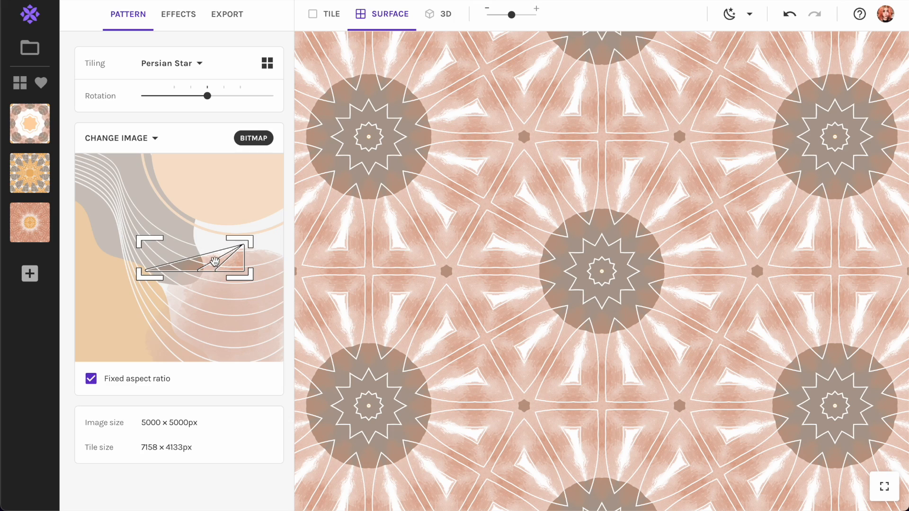
Apply the Diamond Penrose tiling, enlarge its selection to about 1745 × 1745 px, and move it up over the taupe blob.
click(188, 64)
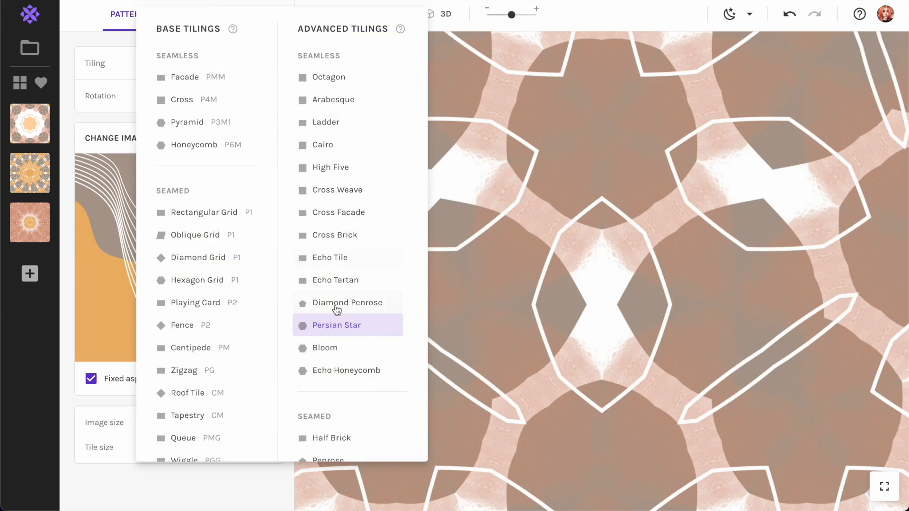
click(337, 308)
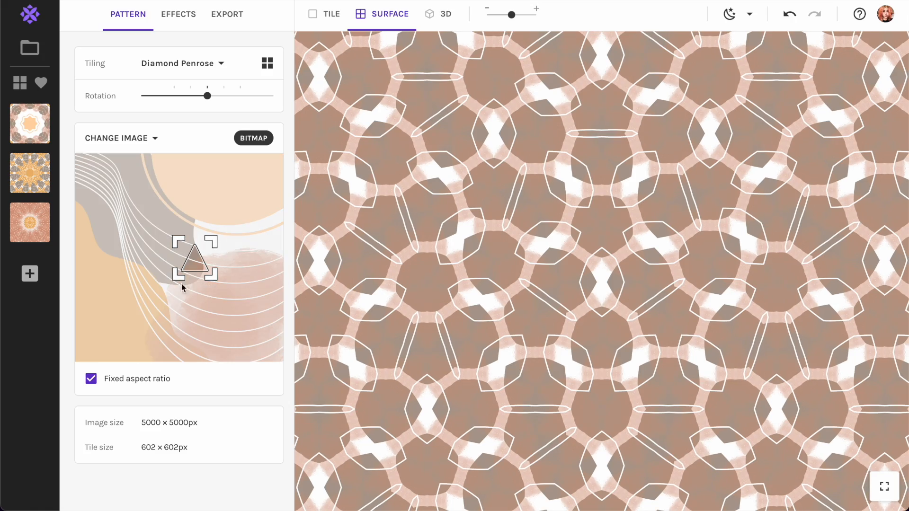
drag(176, 277, 127, 326)
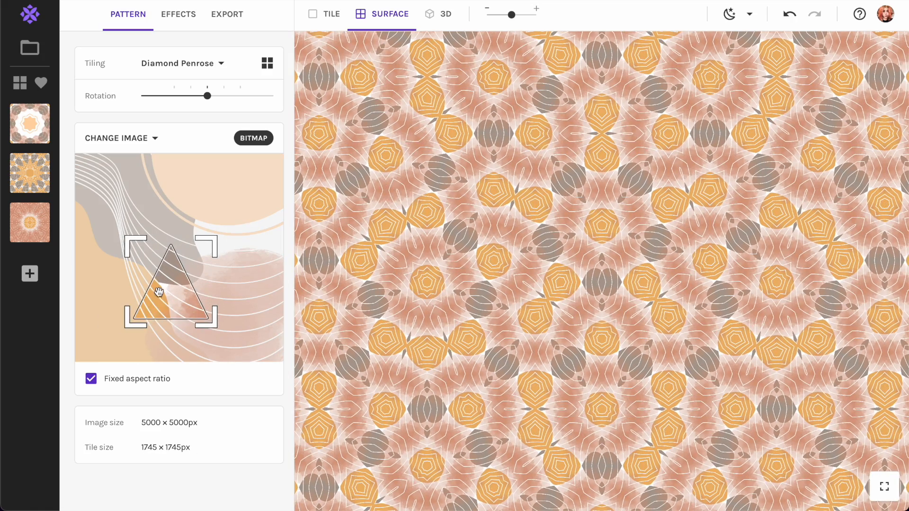
drag(163, 279, 165, 247)
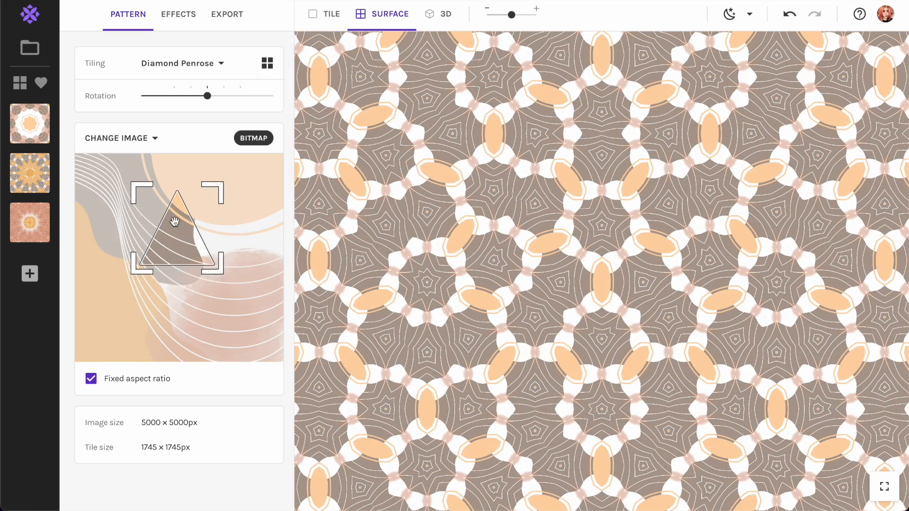
Try the Echo Tartan tiling with the selection moved left over the taupe blob and white lines.
click(185, 60)
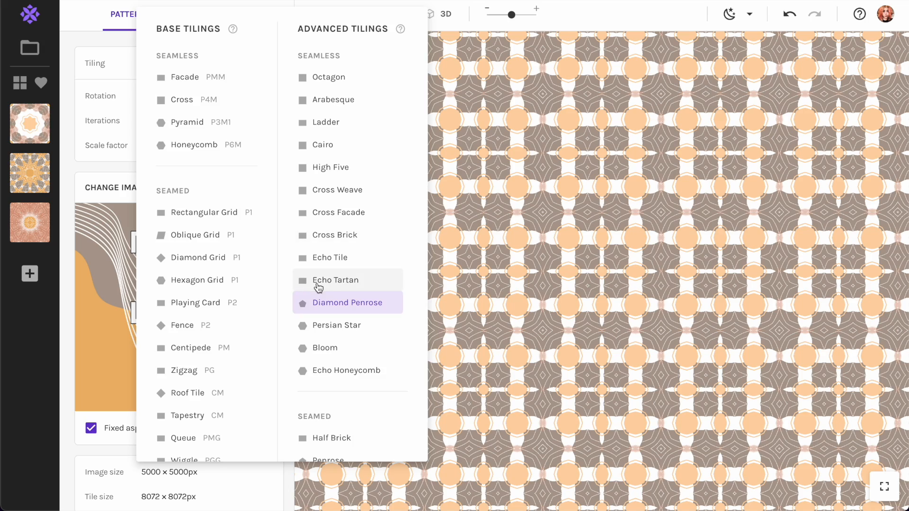
click(318, 284)
drag(217, 269, 160, 263)
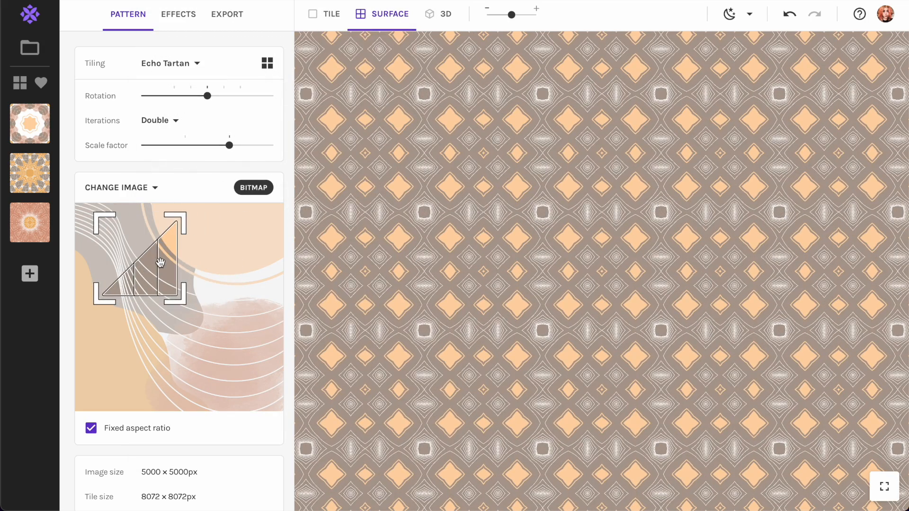
Apply the High Five tiling, move the selection over the taupe, white and terracotta areas, and save the pattern.
click(187, 66)
click(321, 169)
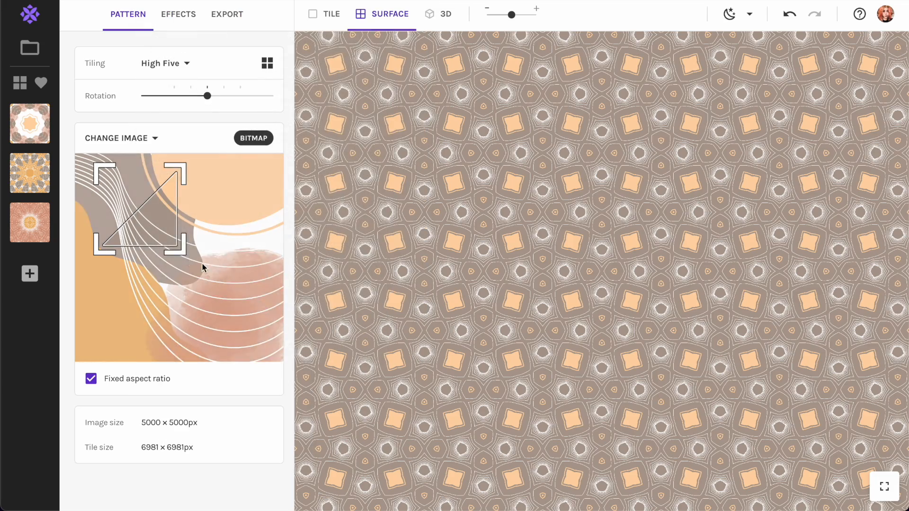
drag(166, 239, 217, 281)
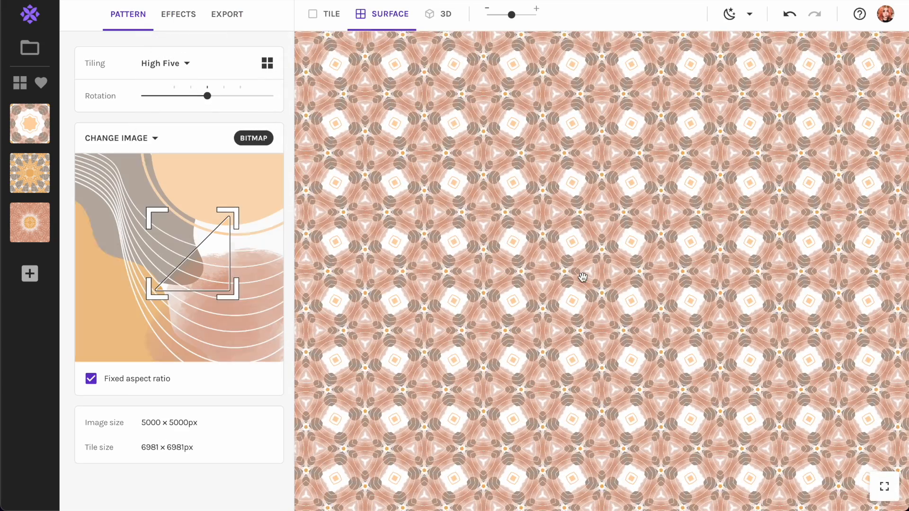
scroll(582, 277, up, 6)
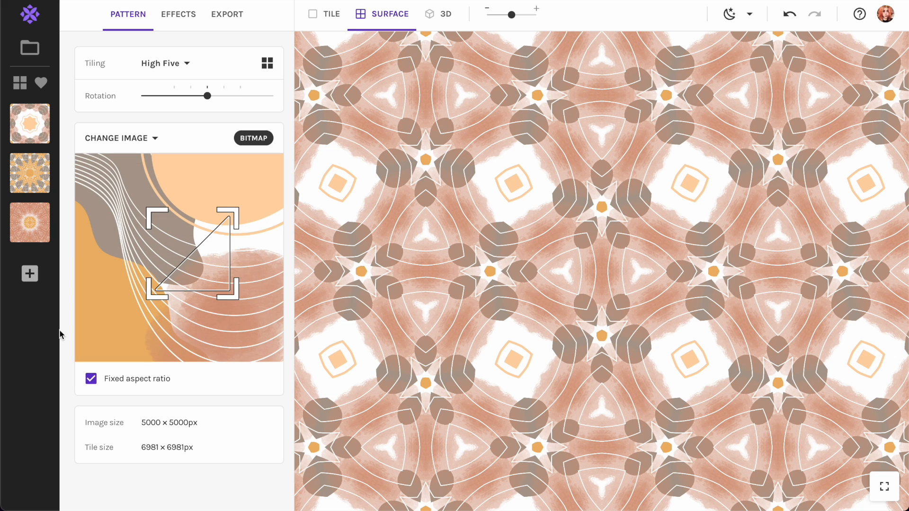
click(29, 274)
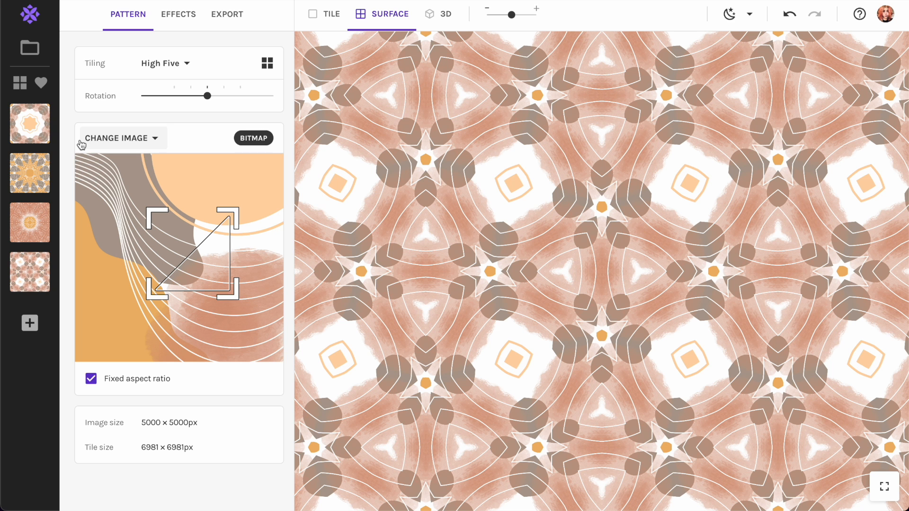
Reopen the saved Octagon pattern, set the export mode to Tile, and compare the tile with its surface preview.
click(28, 126)
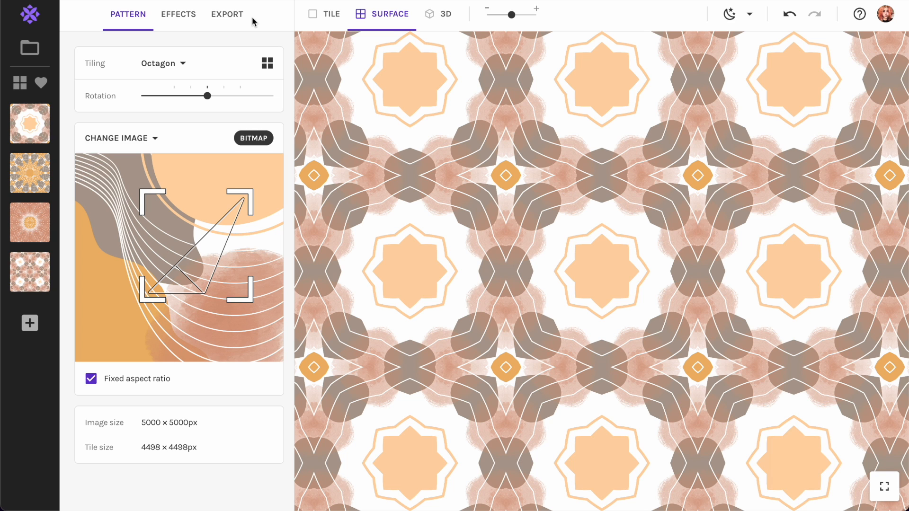
click(225, 21)
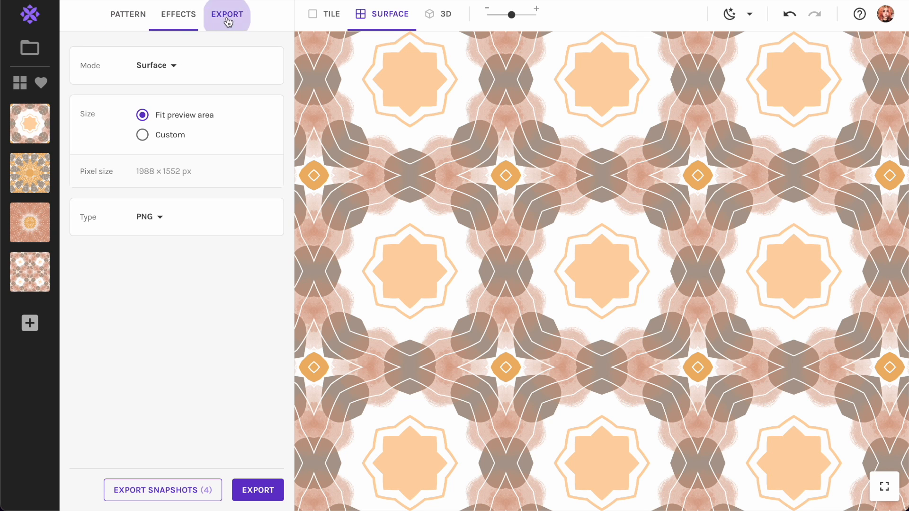
click(163, 67)
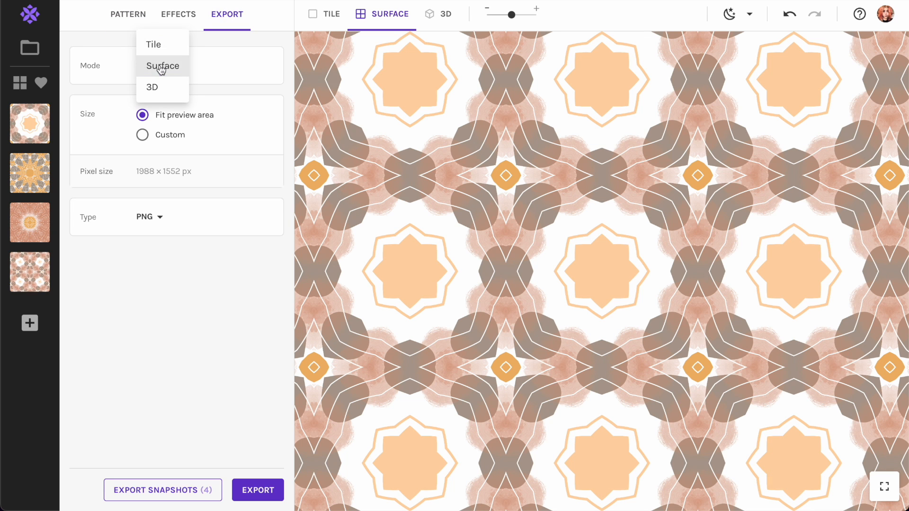
click(147, 47)
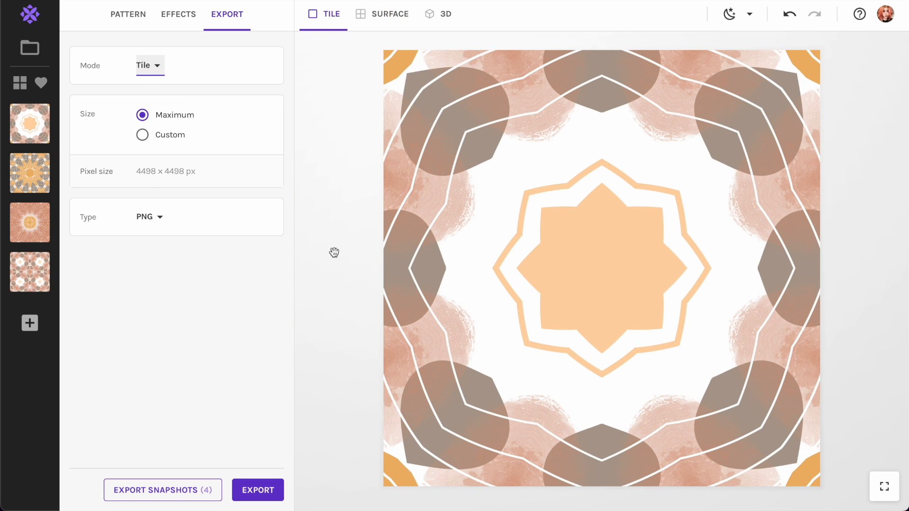
click(388, 19)
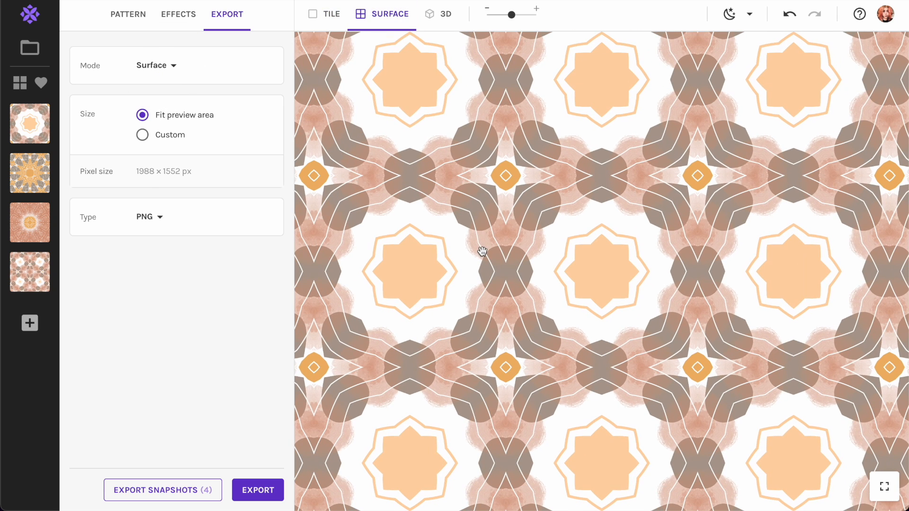
click(338, 15)
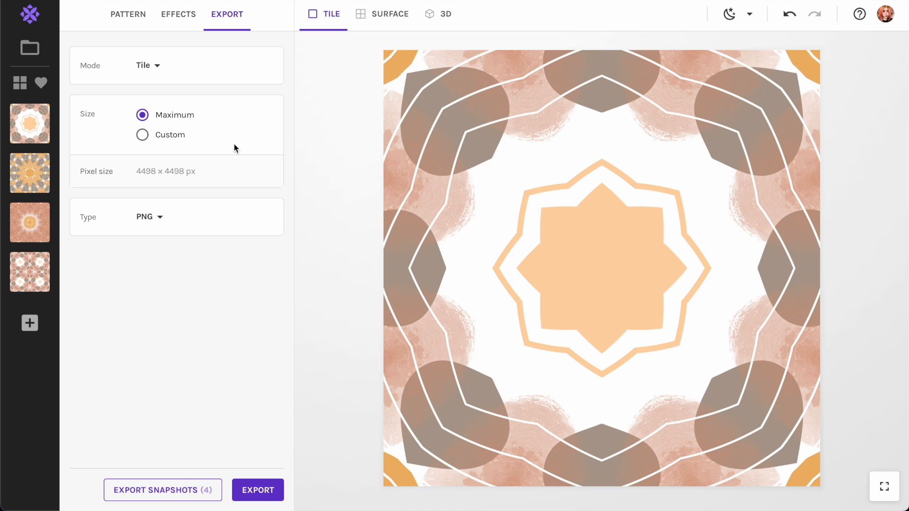
Compare the maximum tile export sizes of the saved Octagon and Persian Star patterns, and return to the Octagon pattern.
drag(137, 174, 191, 177)
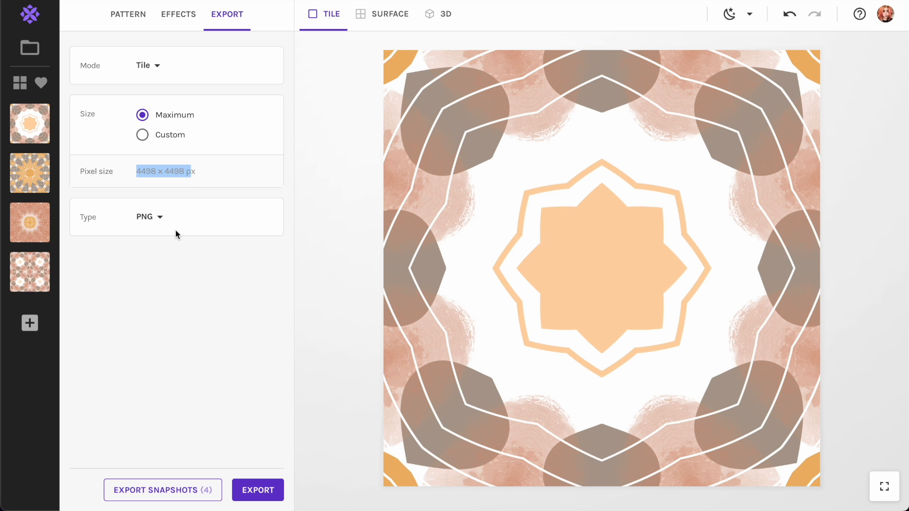
click(28, 172)
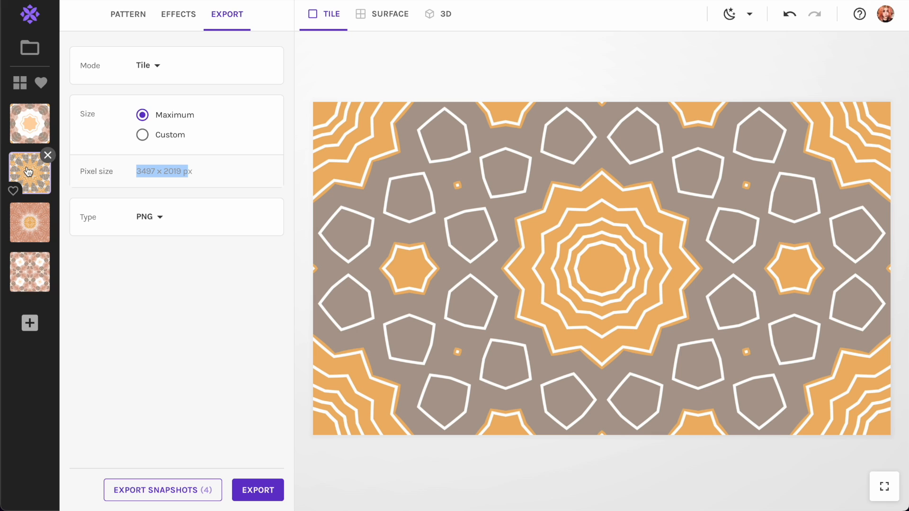
click(126, 14)
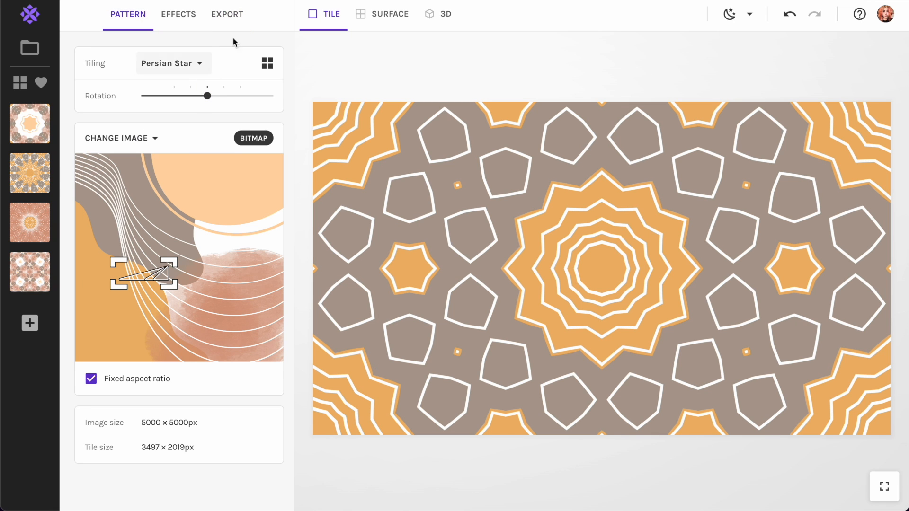
click(226, 25)
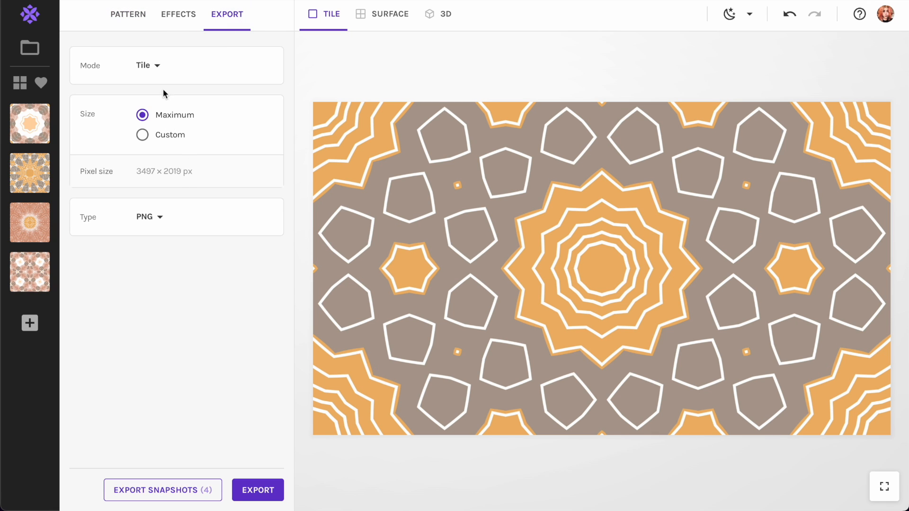
click(50, 131)
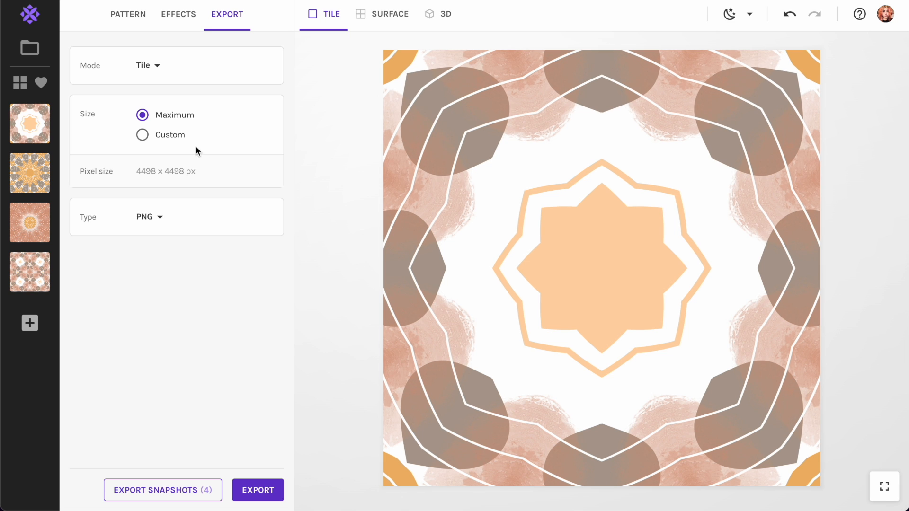
Set the Octagon tile export to JPEG with a custom size of 4000 × 4000 pixels.
click(148, 221)
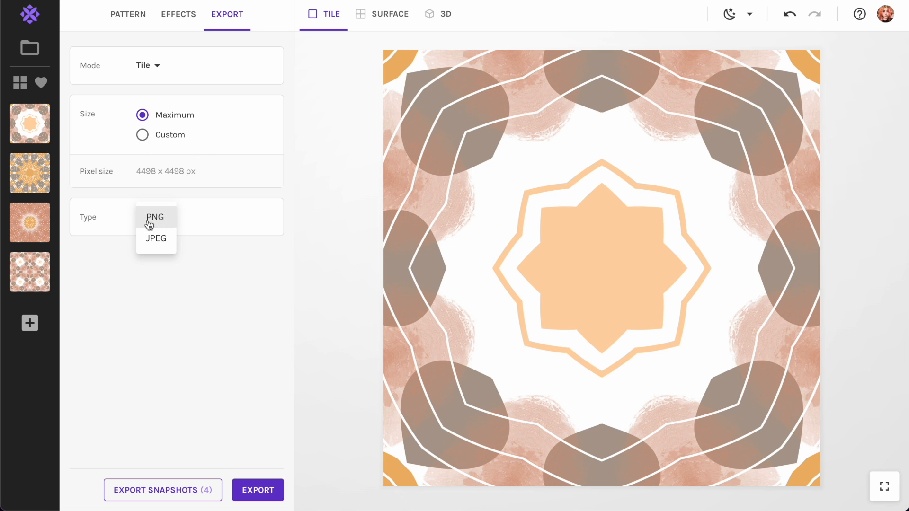
click(161, 243)
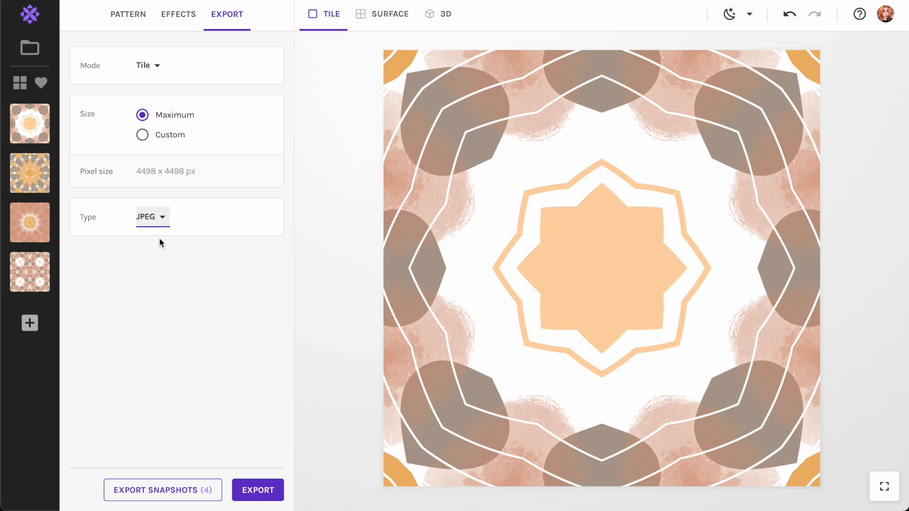
click(142, 134)
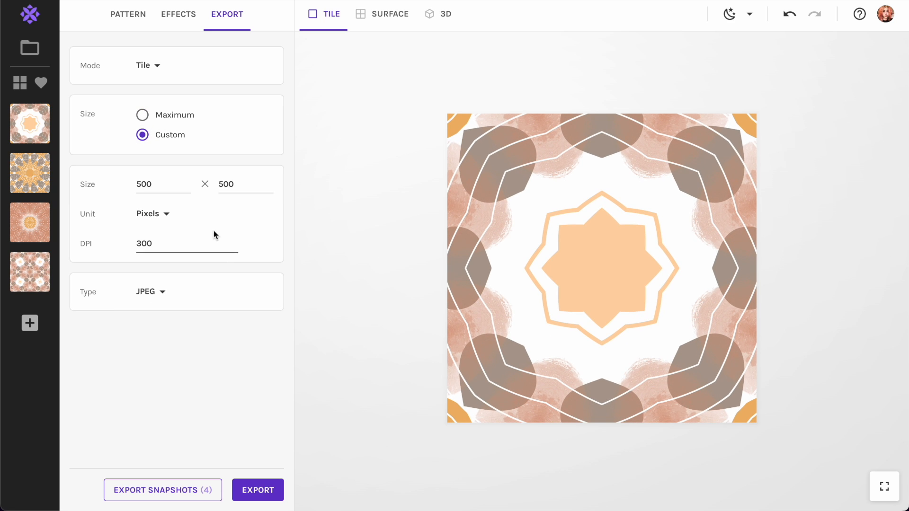
double_click(142, 182)
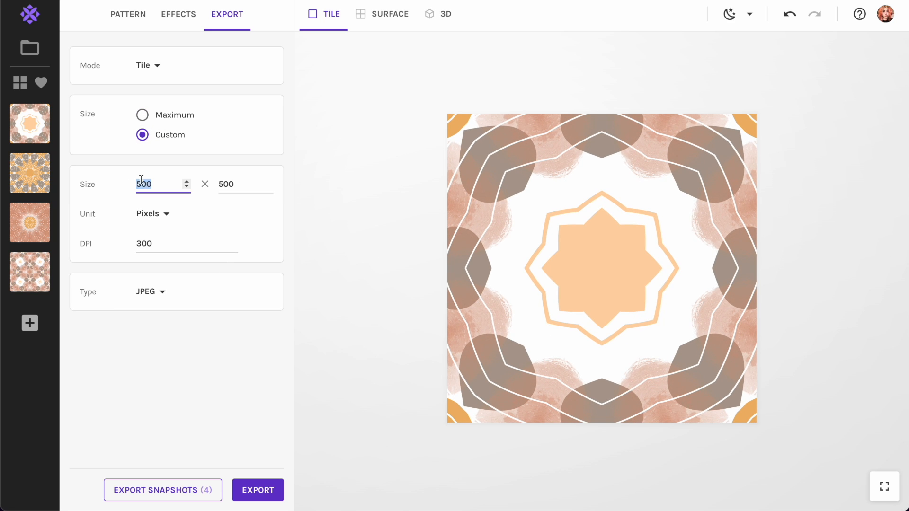
text(4000)
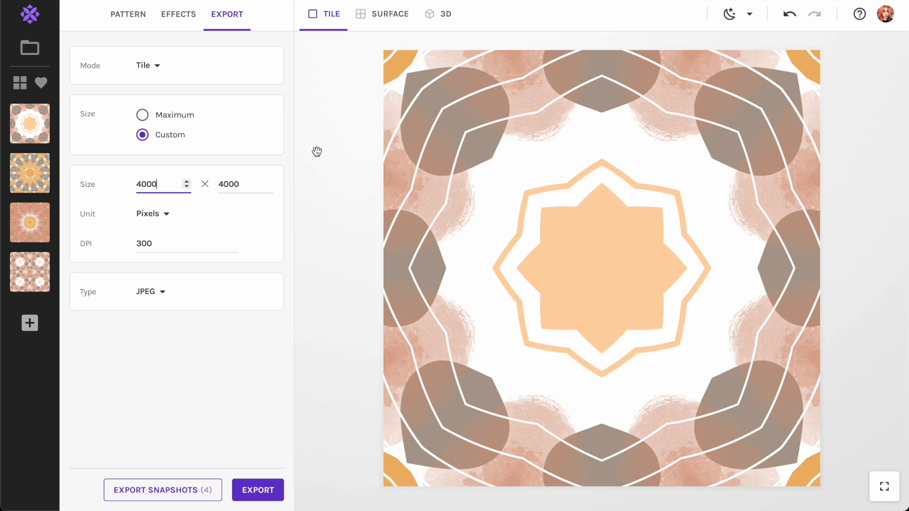
click(273, 138)
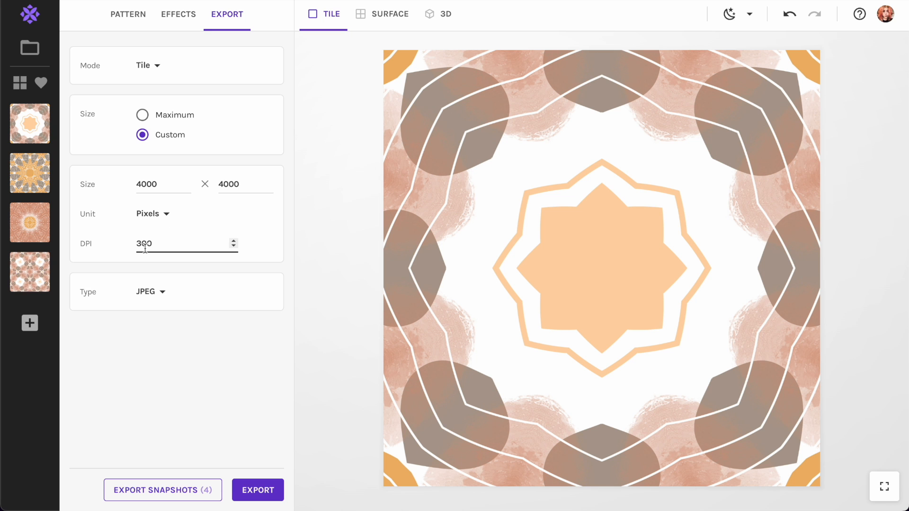
Export the Octagon tile to the Downloads folder as "redbubble test 1.jpg".
click(260, 496)
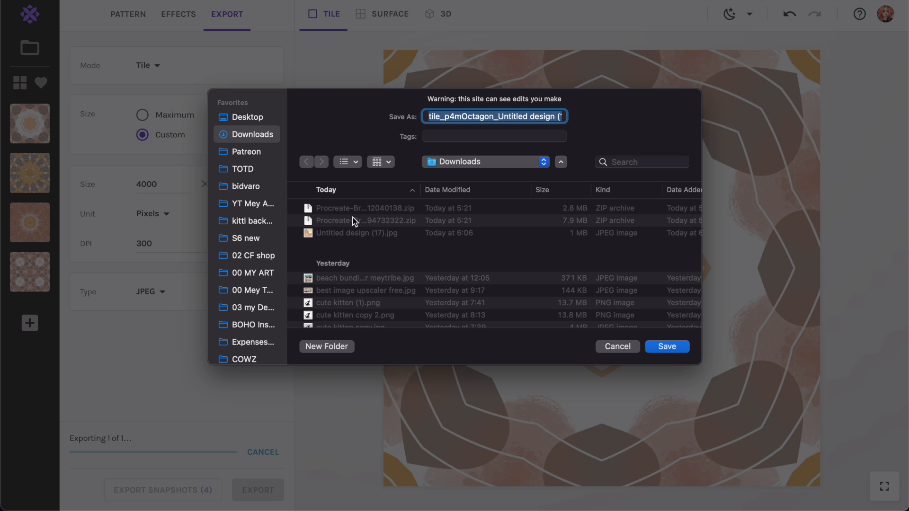
text(redbubble test .jpg)
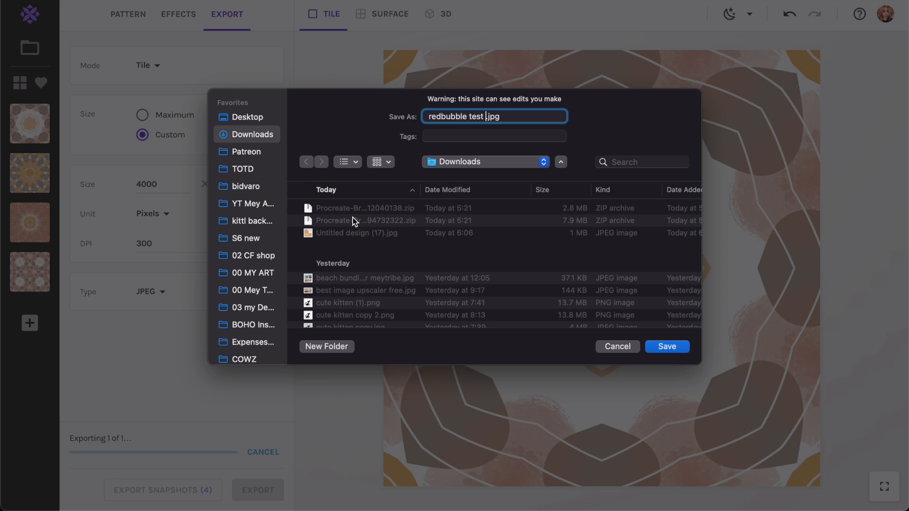
key(Return)
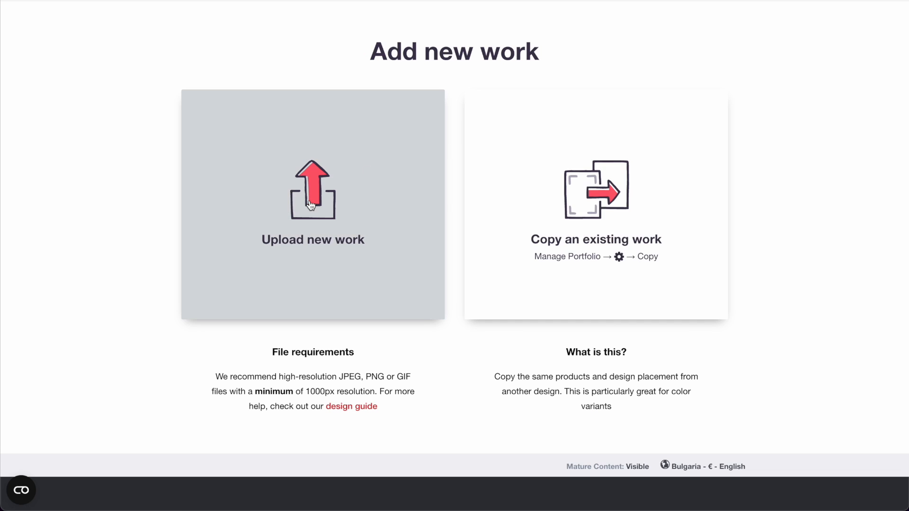
Switch to Redbubble, upload "redbubble test 1.jpg" as a new work, and copy the title "Boho Pattern in Earth Tones" into the description.
click(308, 200)
double_click(211, 90)
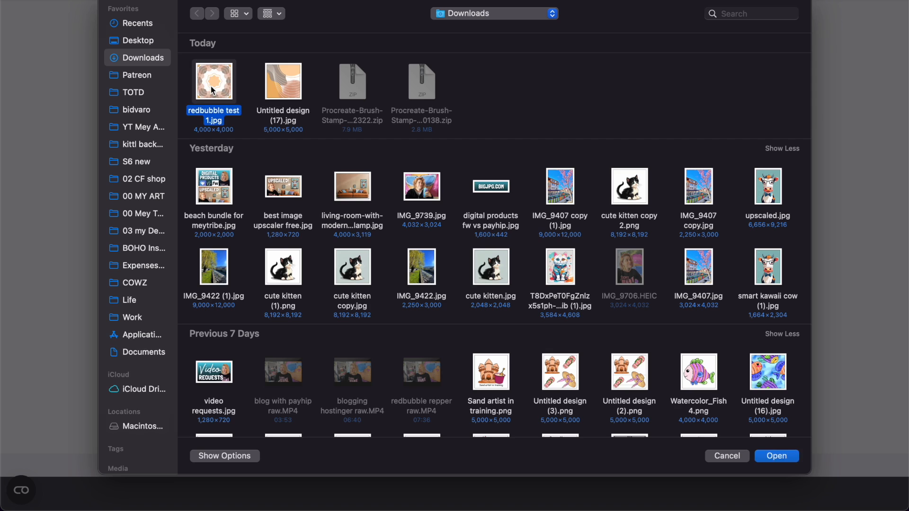
triple_click(475, 167)
key(super+c)
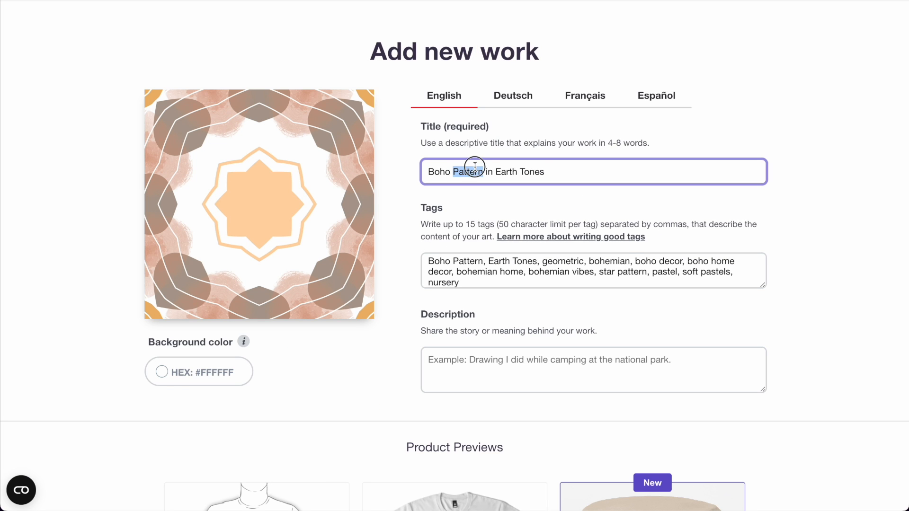
click(463, 354)
key(super+v)
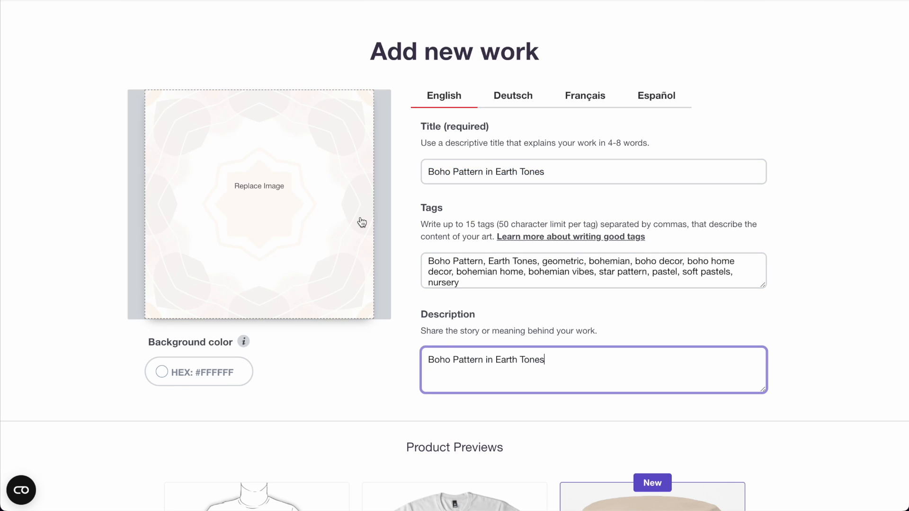
Disable the Large Print Clothing and Hats products for this work.
scroll(362, 222, down, 7)
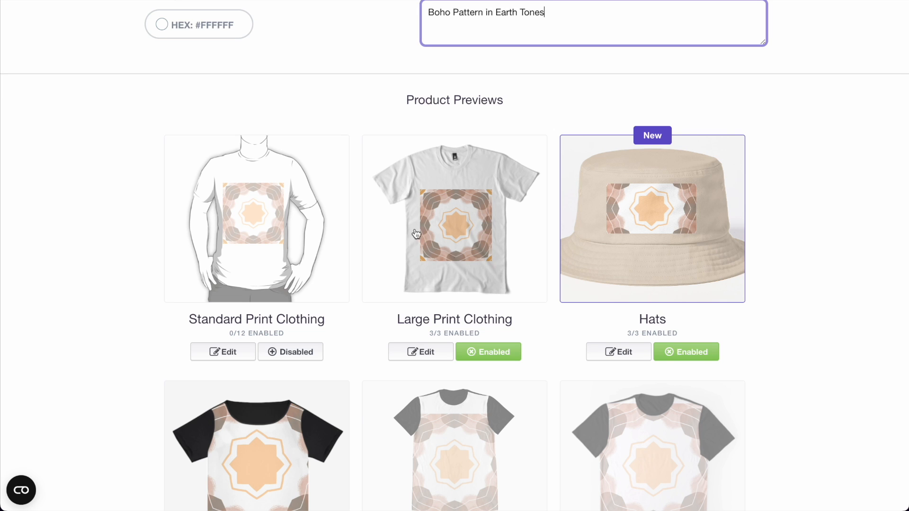
click(486, 352)
click(669, 352)
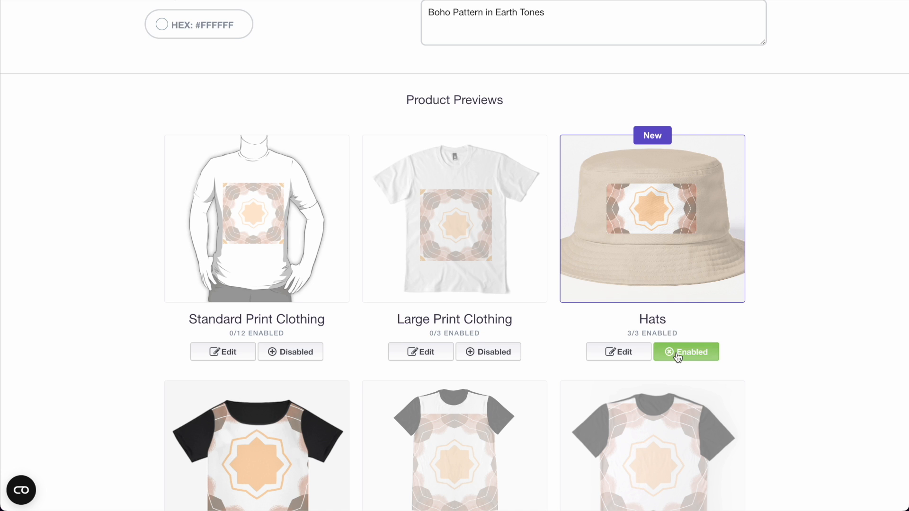
Scale the Chiffon Tops image to 28% and repeat it as a regular grid pattern.
scroll(407, 243, down, 5)
click(260, 239)
scroll(258, 234, down, 7)
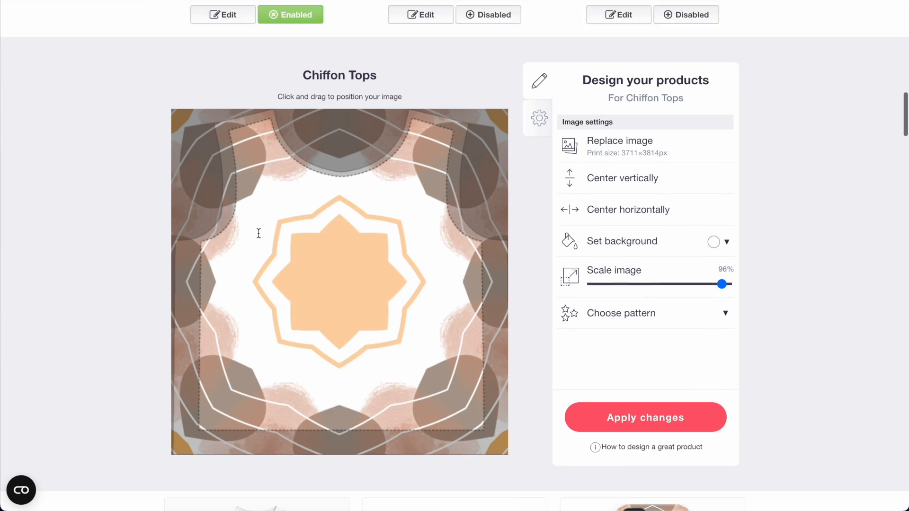
click(629, 250)
click(634, 279)
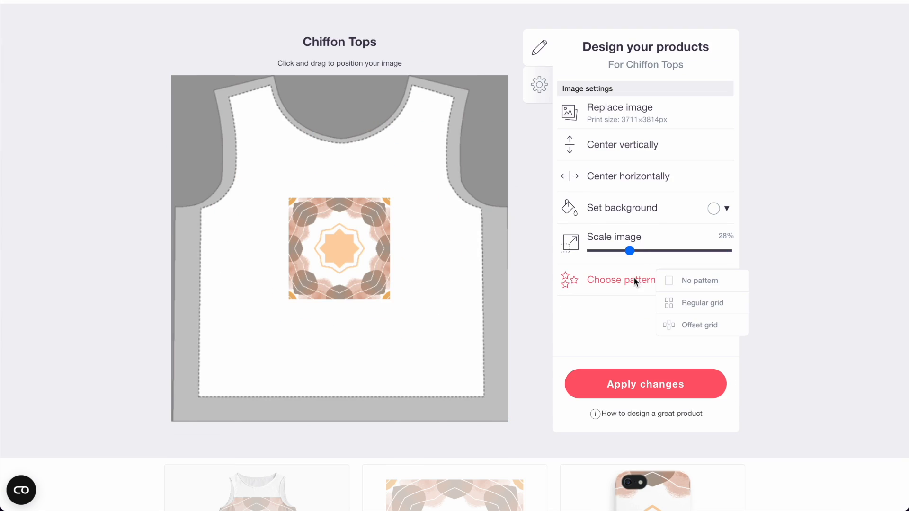
click(681, 303)
scroll(383, 259, up, 8)
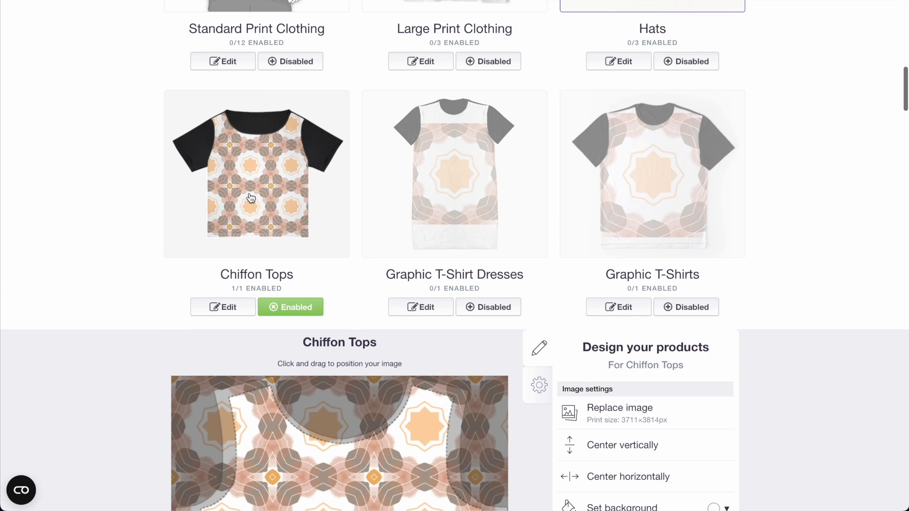
Enable Graphic T-Shirt Dresses, scale the image to 27%, and repeat it as a regular grid pattern.
click(457, 227)
click(502, 312)
scroll(501, 315, down, 6)
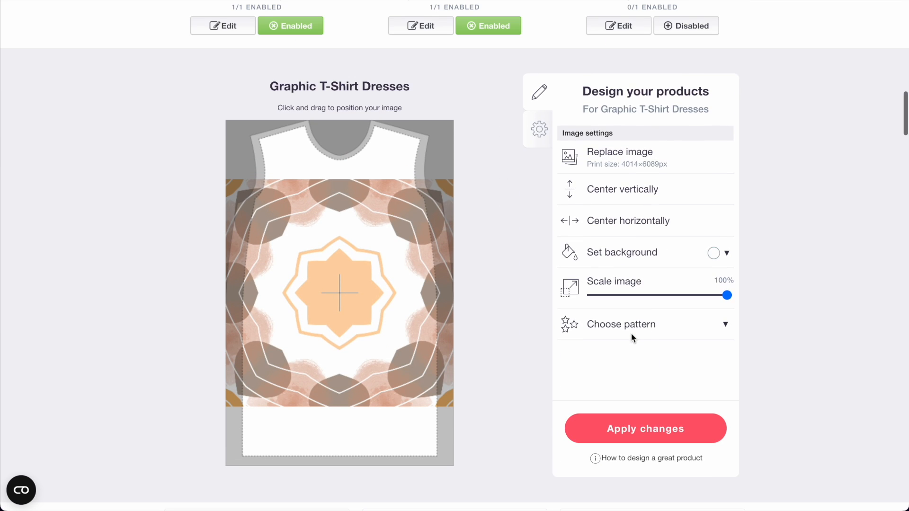
drag(644, 294, 628, 295)
click(635, 322)
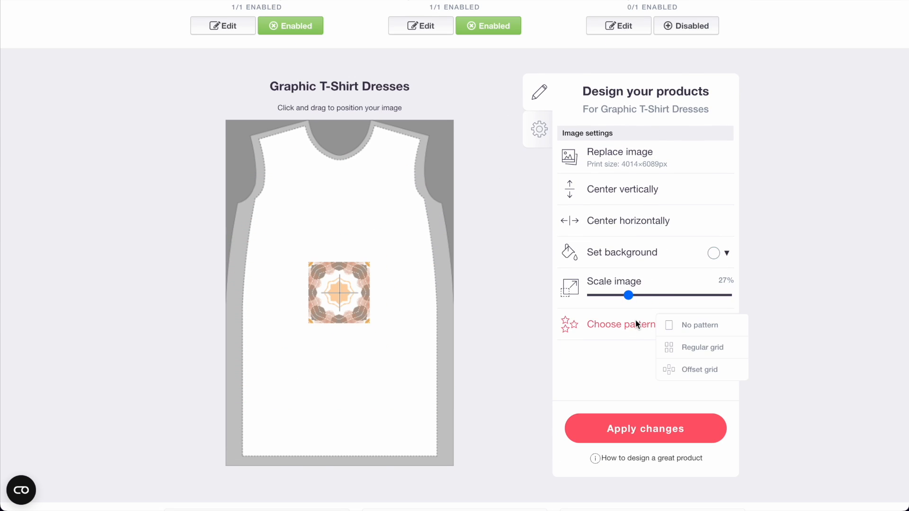
click(674, 347)
scroll(550, 310, up, 6)
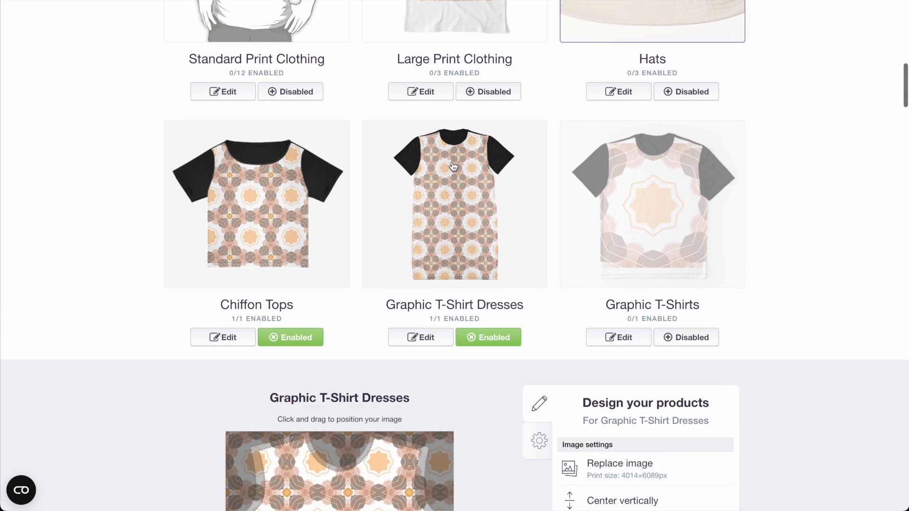
Reduce the Graphic T-Shirts image scale, repeat it as a regular grid pattern, and enable the product.
click(628, 239)
scroll(629, 239, down, 6)
click(669, 297)
click(642, 329)
click(676, 350)
scroll(676, 351, up, 6)
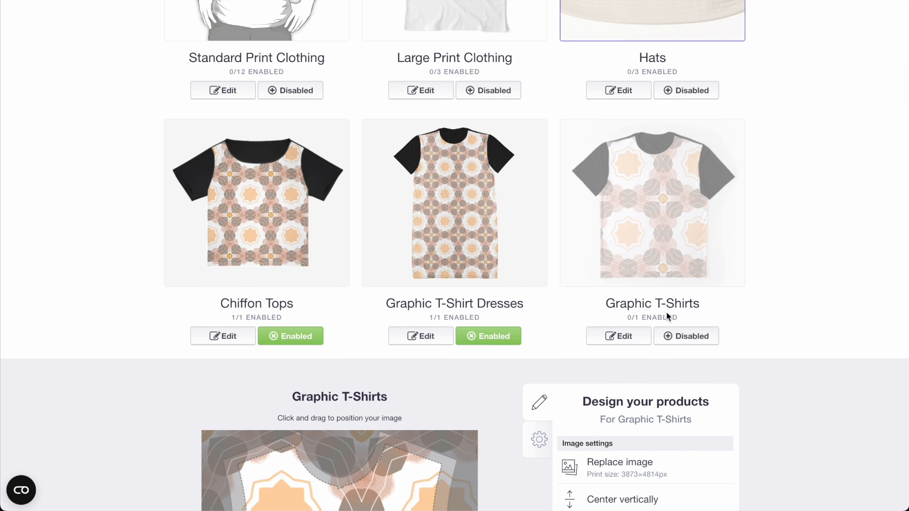
click(686, 334)
Enlarge the Graphic T-Shirts pattern and shift it so one large star sits off-centre on the shirt front.
scroll(667, 244, down, 4)
drag(363, 361, 355, 375)
click(704, 429)
drag(426, 393, 446, 431)
scroll(671, 265, up, 5)
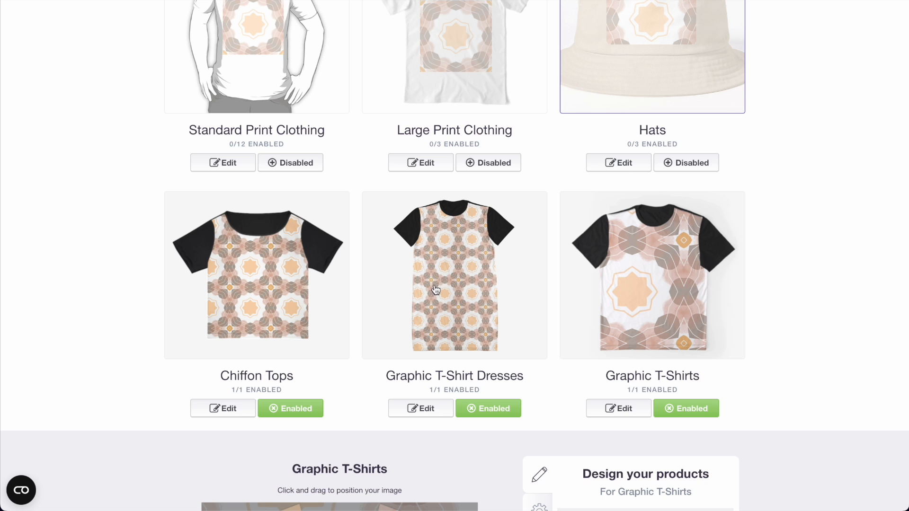
Repeat the A-Line Dresses image as a regular grid pattern and enable the product.
scroll(417, 246, down, 6)
click(262, 253)
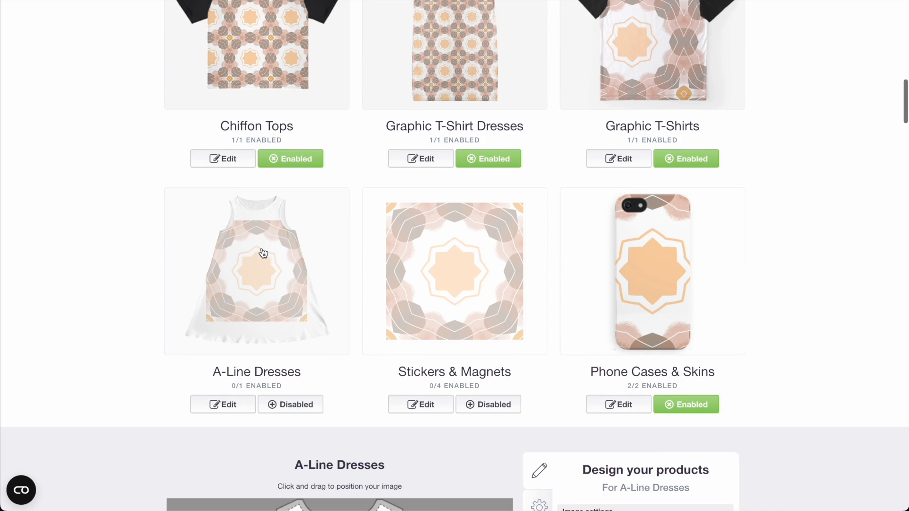
scroll(332, 246, down, 5)
click(629, 348)
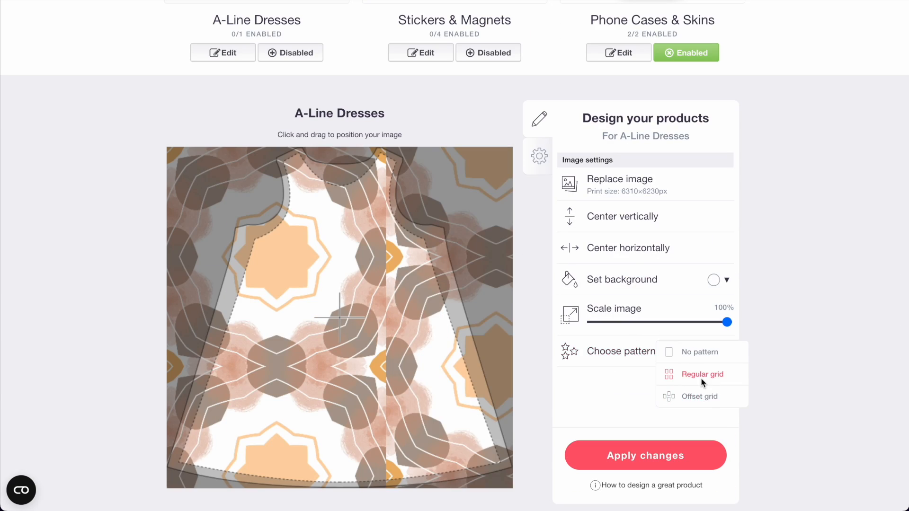
scroll(338, 337, up, 9)
scroll(301, 448, down, 3)
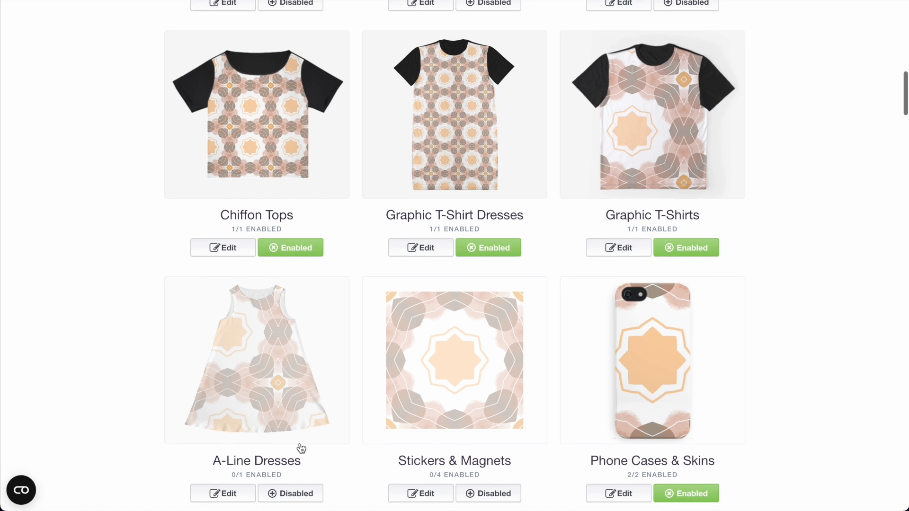
click(300, 380)
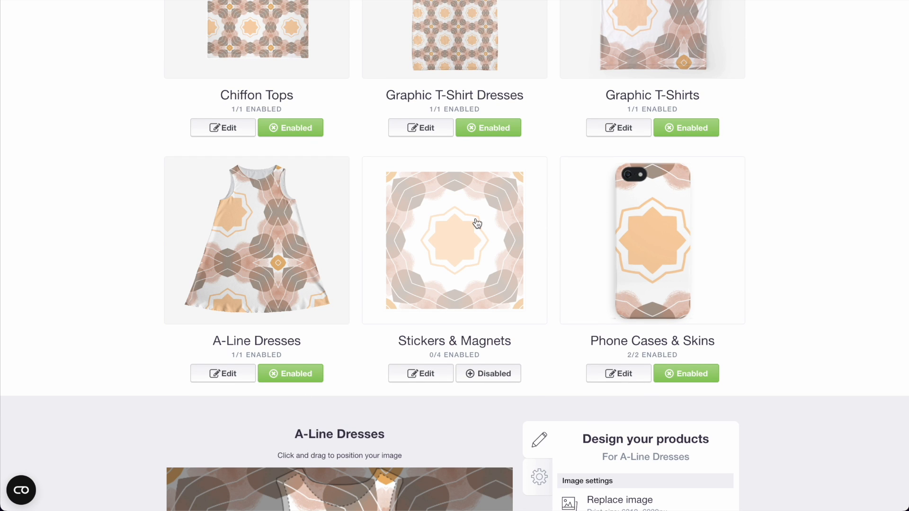
Scale the Phone Cases & Skins image to 24% and repeat it as a regular grid pattern.
click(660, 274)
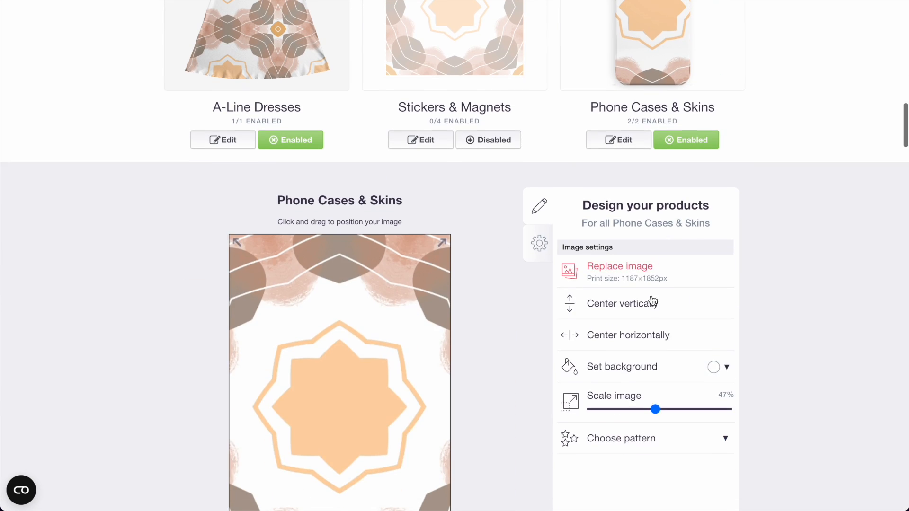
click(635, 410)
click(637, 441)
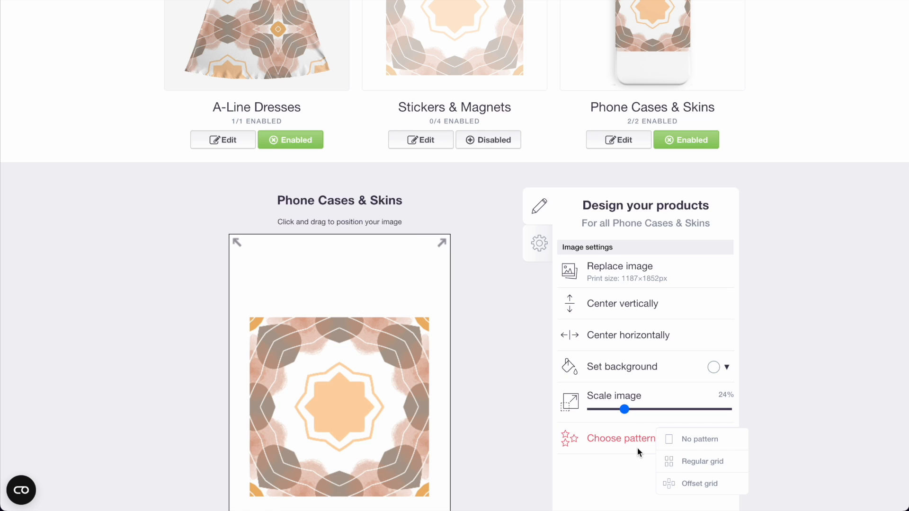
click(681, 463)
Shift the Phone Cases & Skins pattern sideways and slightly down so a column of small diamonds runs near the middle.
click(662, 226)
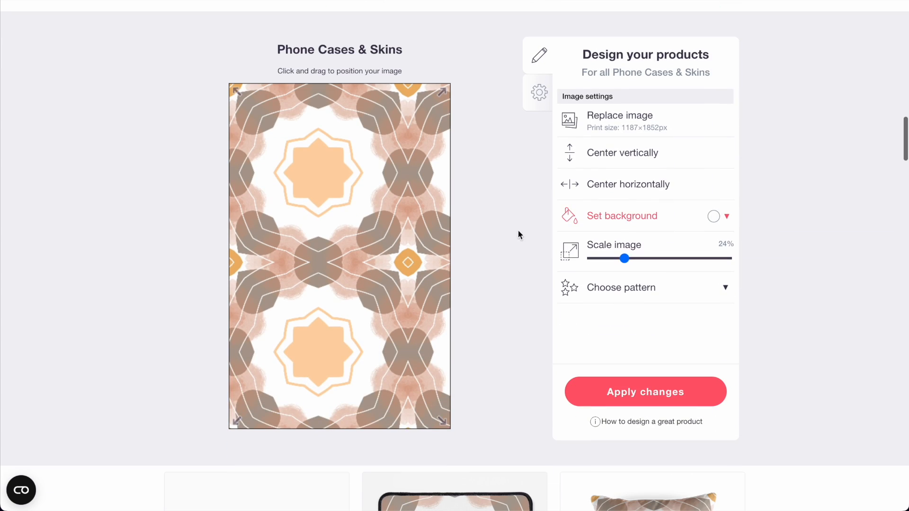
drag(406, 250, 351, 272)
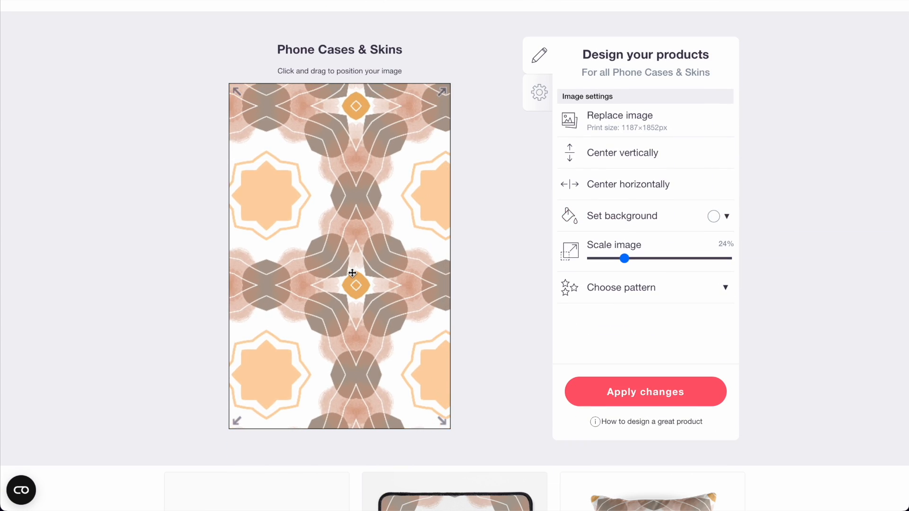
scroll(576, 200, up, 6)
Open Desk Mats for editing and repeat the image as a regular grid pattern.
scroll(309, 255, down, 3)
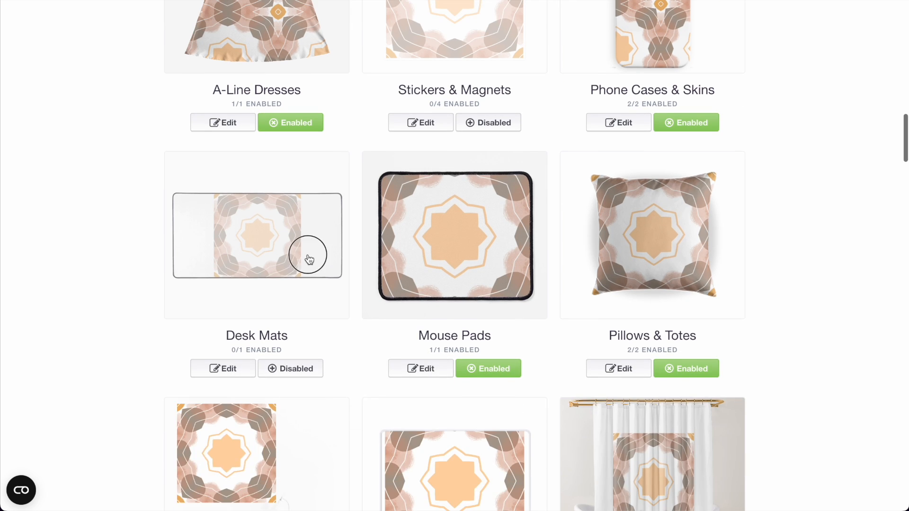
click(308, 256)
scroll(641, 346, down, 2)
click(642, 345)
click(689, 369)
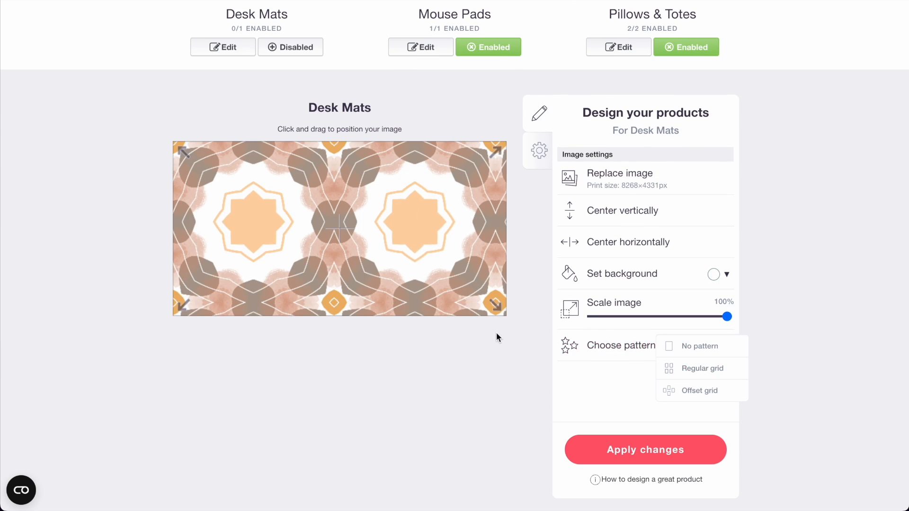
Shift the Desk Mats pattern so one large star sits at the centre of the mat, and enable the product.
scroll(425, 331, up, 1)
scroll(424, 332, up, 1)
drag(424, 317, 351, 321)
scroll(332, 303, up, 3)
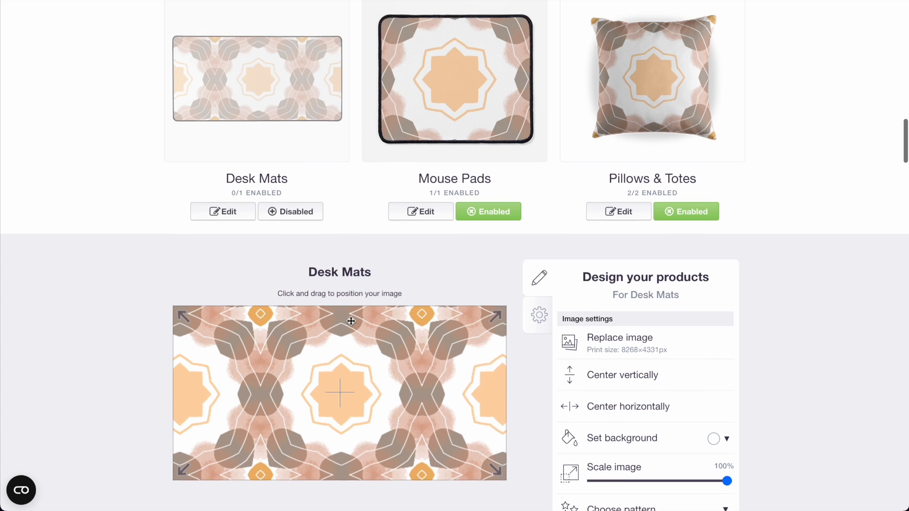
click(291, 283)
Scale the Mouse Pads image to 46% and repeat it as a regular grid pattern.
scroll(426, 213, down, 1)
click(432, 196)
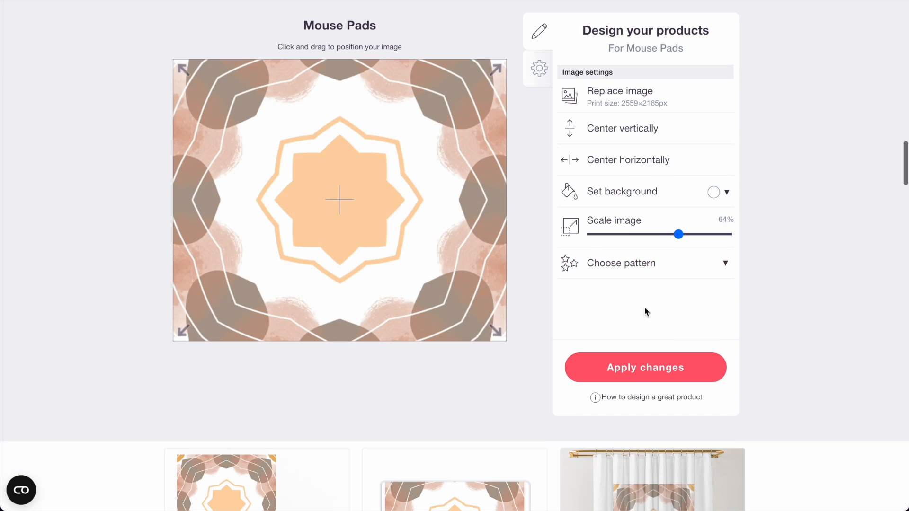
click(654, 234)
click(653, 265)
click(687, 284)
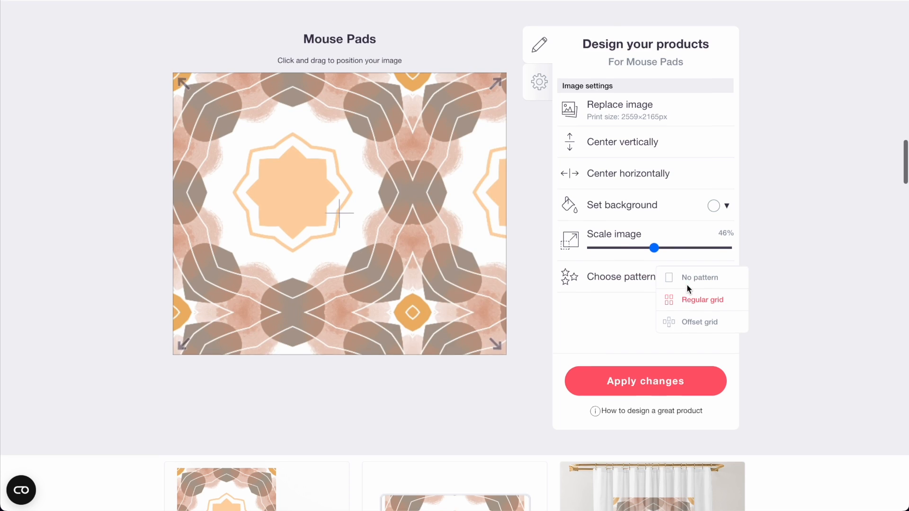
Scale the Pillows & Totes image to 30% and repeat it as a regular grid pattern.
scroll(686, 284, up, 5)
click(653, 152)
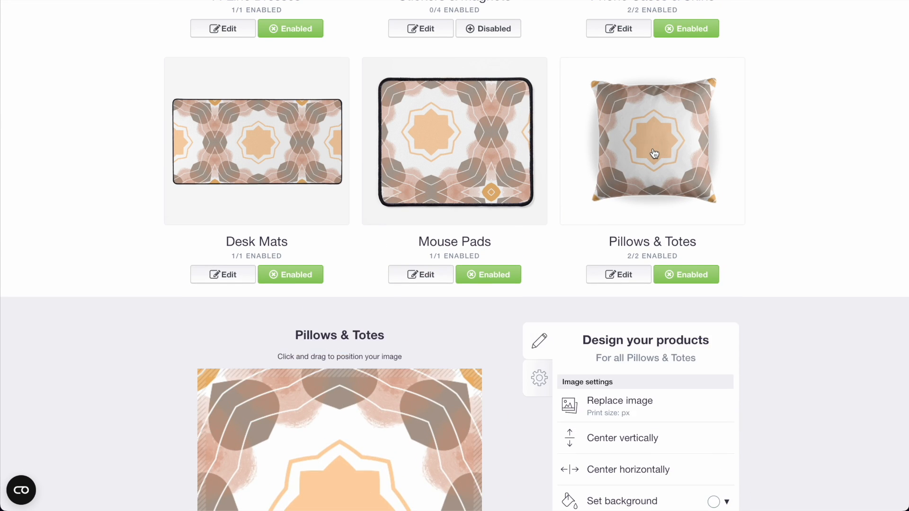
scroll(663, 190, down, 5)
click(633, 286)
click(639, 312)
click(689, 339)
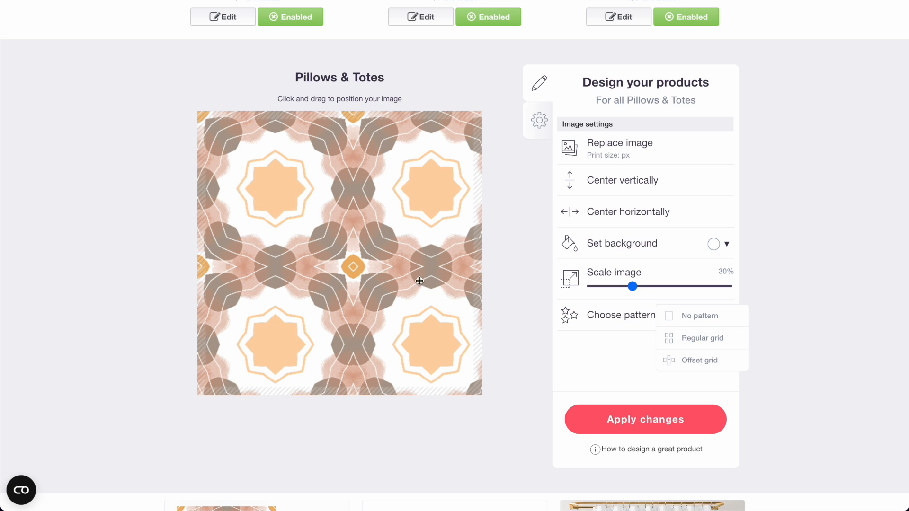
Enlarge the Pillows & Totes pattern to 45%, placing one large star off-centre in the lower half, and apply the changes.
drag(419, 281, 405, 304)
drag(406, 264, 413, 283)
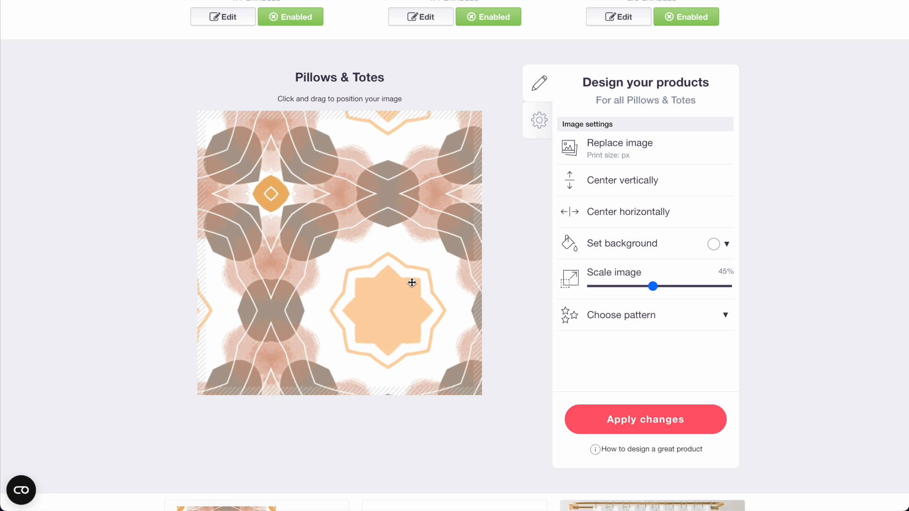
click(645, 419)
Make Cards unavailable for sale within the Prints, Cards & Posters group, leaving the other print products available.
scroll(281, 214, down, 4)
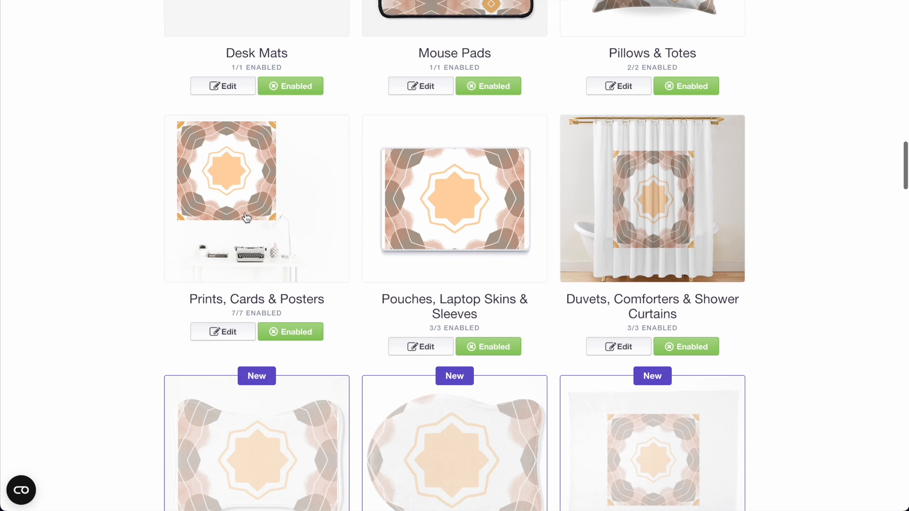
click(266, 175)
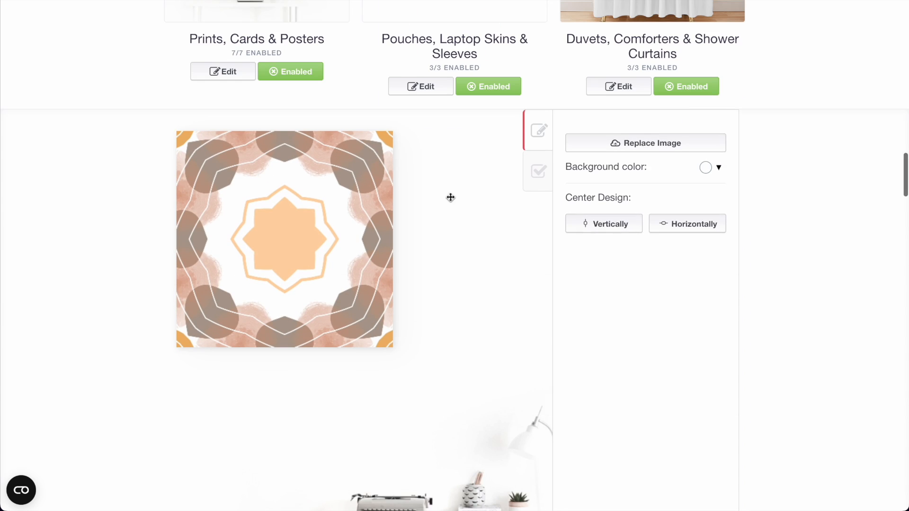
click(537, 178)
click(572, 147)
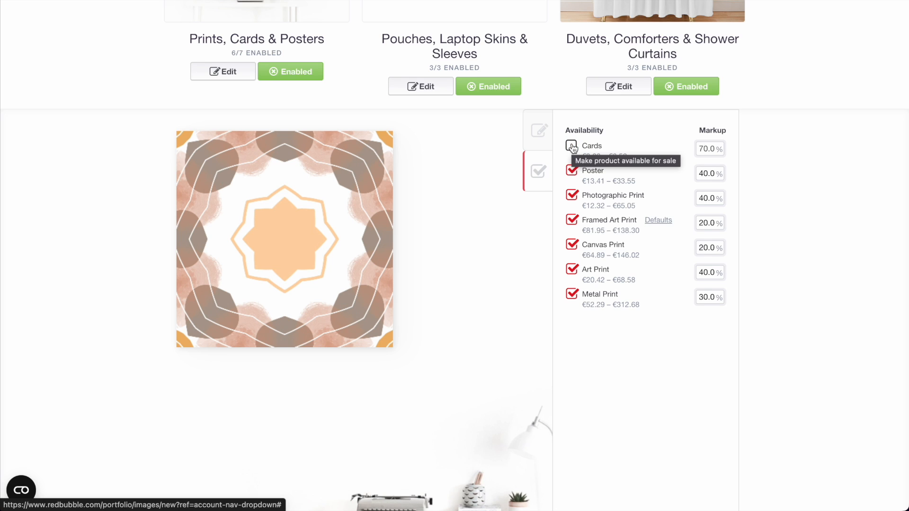
scroll(368, 276, up, 6)
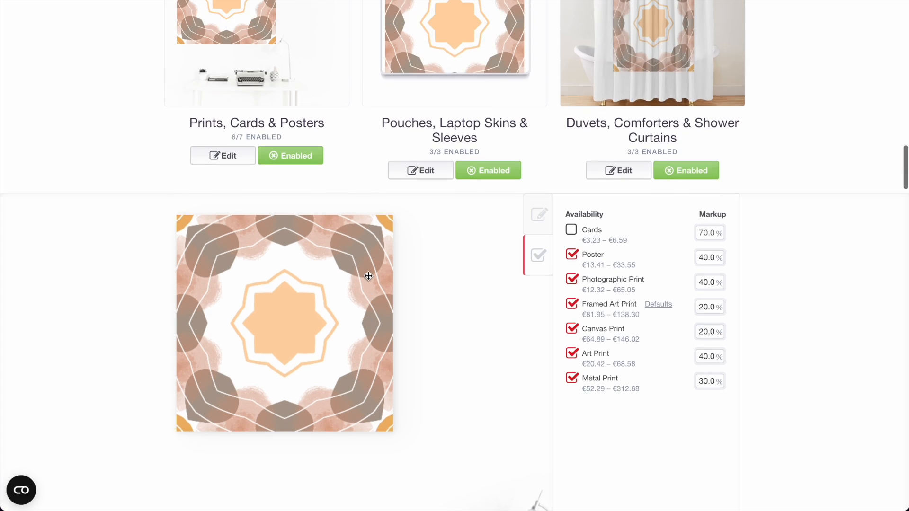
click(254, 256)
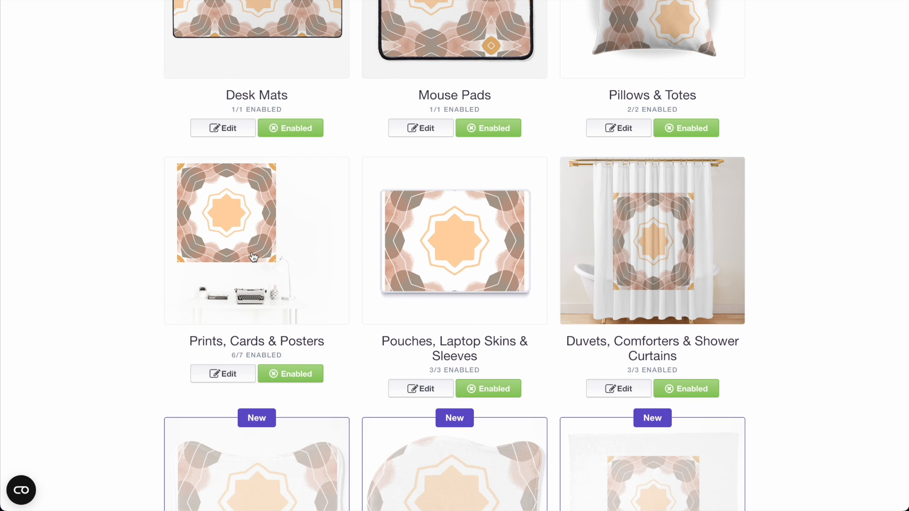
Scale the Pouches, Laptop Skins & Sleeves image to 63% and repeat it as a regular grid pattern.
click(487, 282)
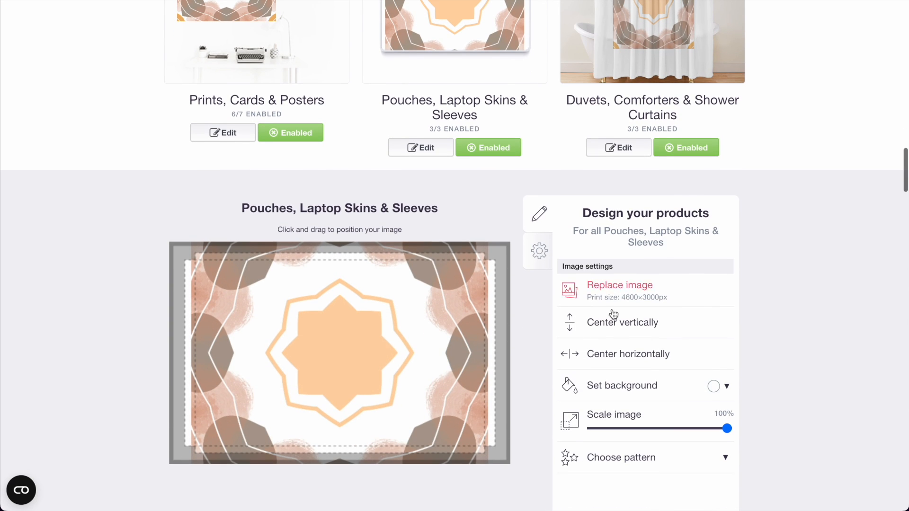
click(677, 428)
click(654, 452)
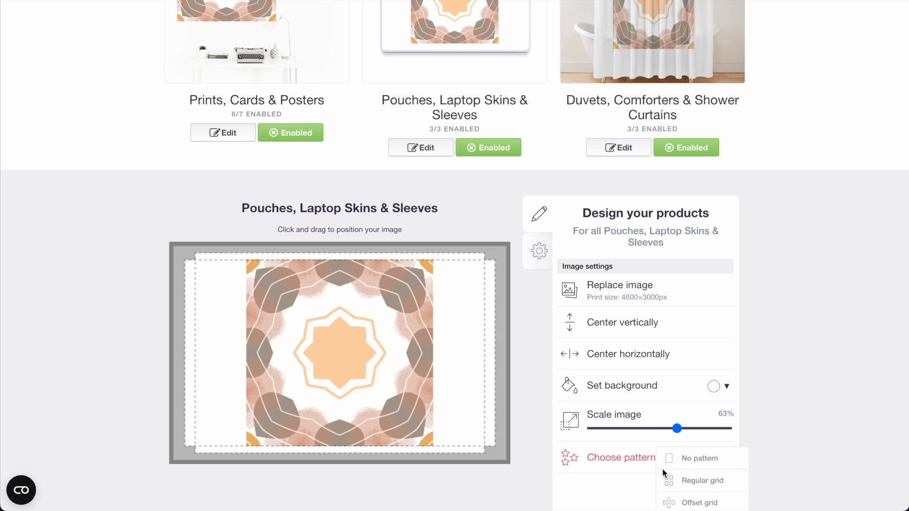
click(694, 481)
Shift the Pouches, Laptop Skins & Sleeves pattern diagonally up and to the left so the large star sits off-centre.
drag(496, 341, 470, 316)
scroll(470, 316, up, 4)
click(568, 166)
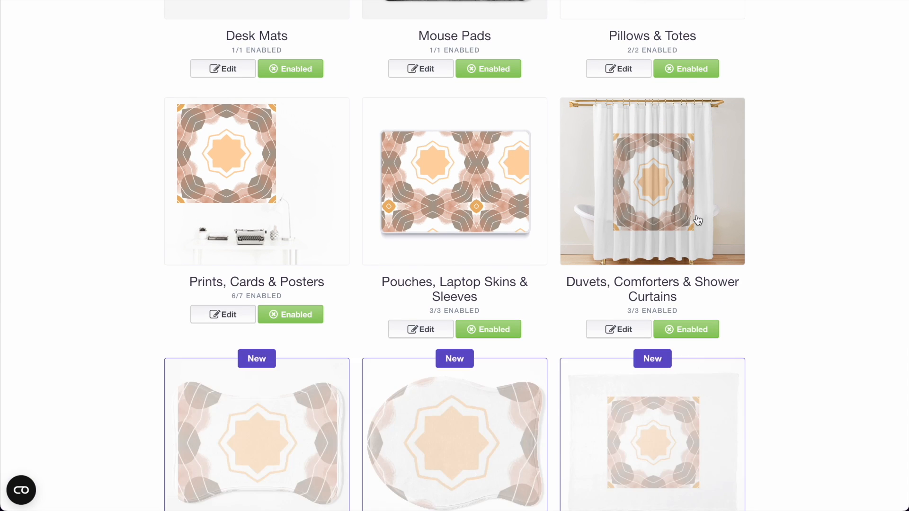
Scale the Duvets, Comforters & Shower Curtains image to 54% and repeat it as a regular grid pattern.
scroll(696, 215, down, 3)
click(662, 327)
click(665, 301)
click(665, 336)
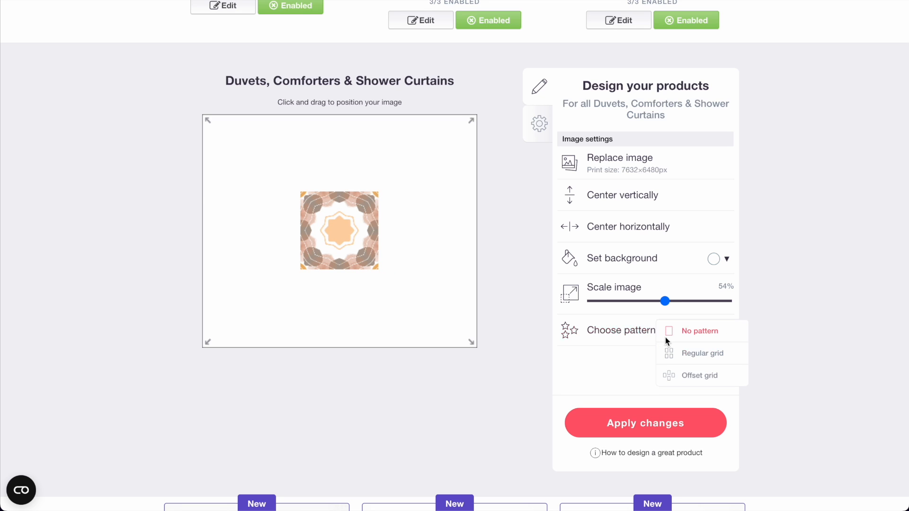
click(703, 361)
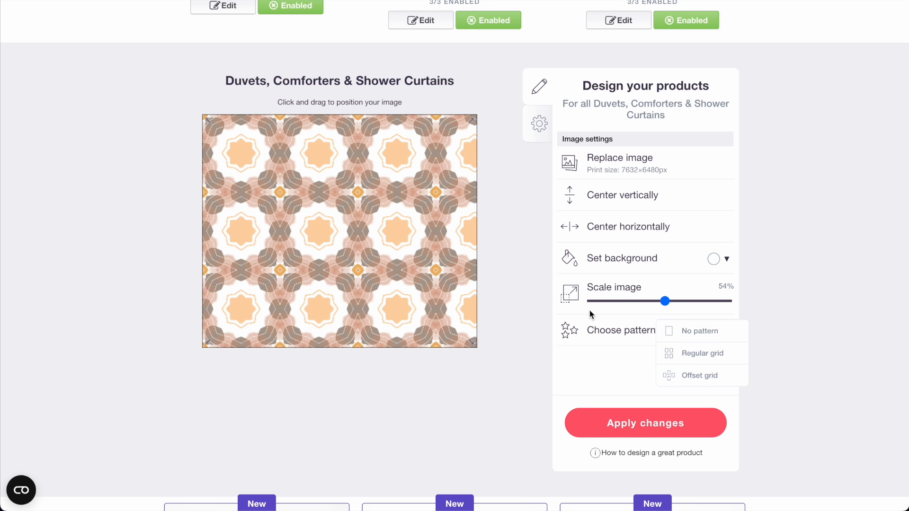
Shift the Duvets, Comforters & Shower Curtains pattern sideways so four columns of large stars fit across the width.
scroll(589, 311, up, 1)
drag(441, 256, 426, 257)
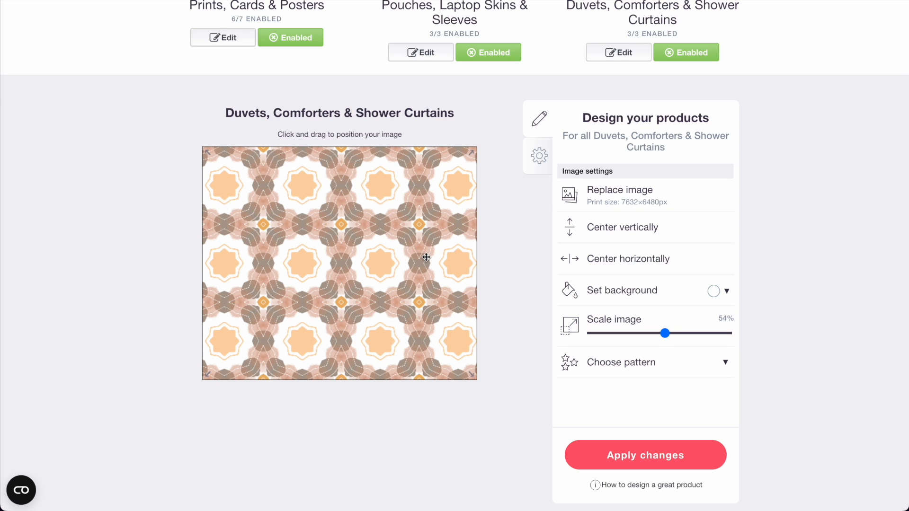
scroll(426, 257, up, 7)
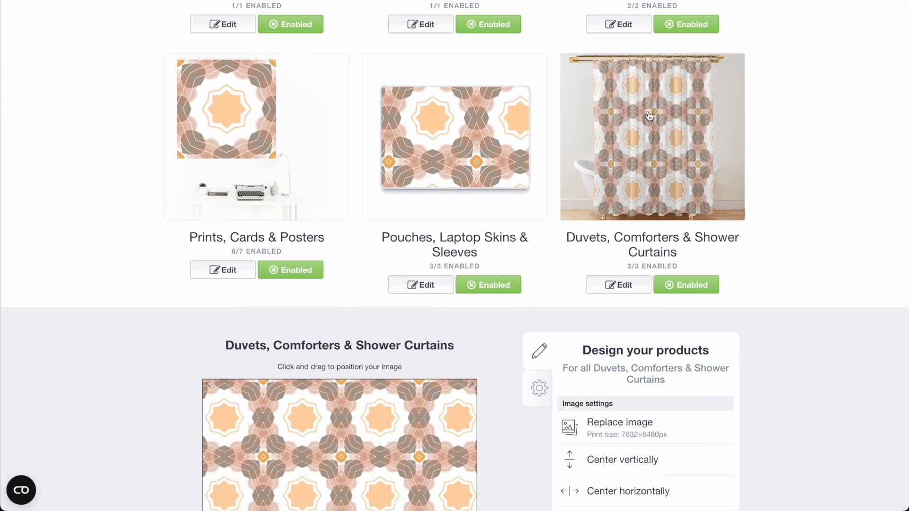
click(661, 152)
Scale the Dog Mats image to 54%, repeat it as a regular grid pattern, and enable the product.
scroll(343, 130, down, 5)
click(290, 186)
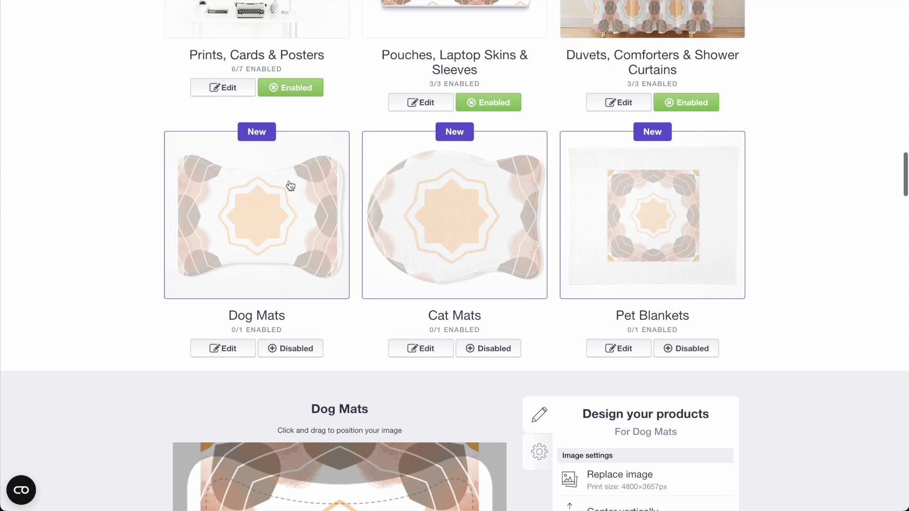
scroll(377, 182, down, 9)
click(665, 305)
click(652, 331)
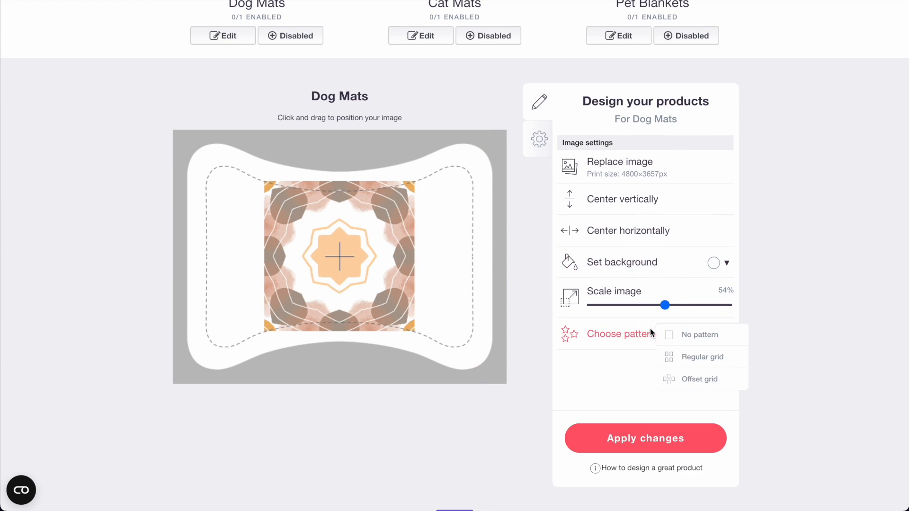
click(690, 358)
scroll(359, 303, up, 7)
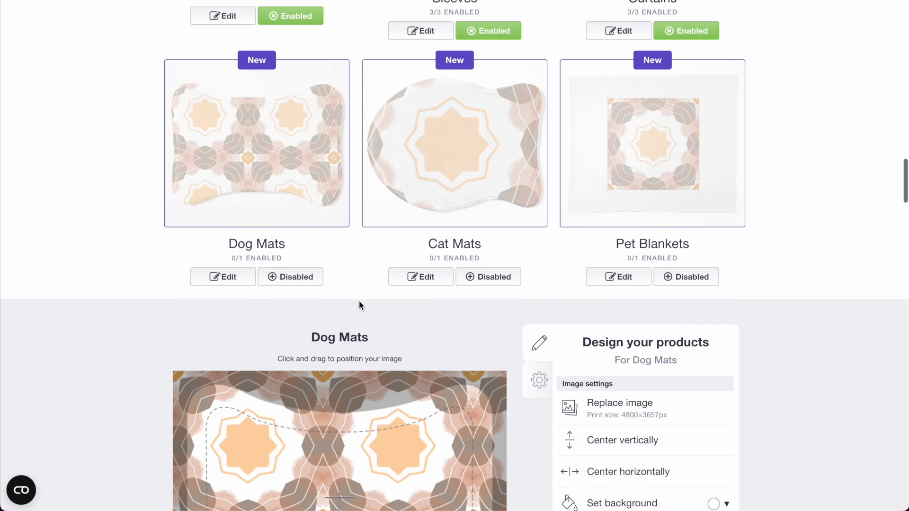
click(312, 278)
Scale the Cat Mats image to 41%, repeat it as a regular grid pattern, and enable the product.
click(446, 146)
scroll(447, 144, down, 7)
click(645, 190)
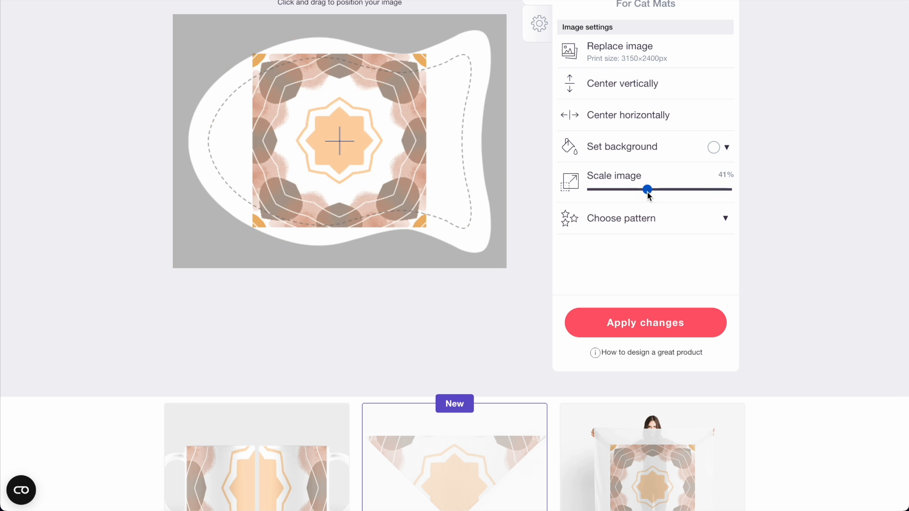
click(647, 218)
click(696, 242)
scroll(467, 259, up, 1)
scroll(467, 259, up, 9)
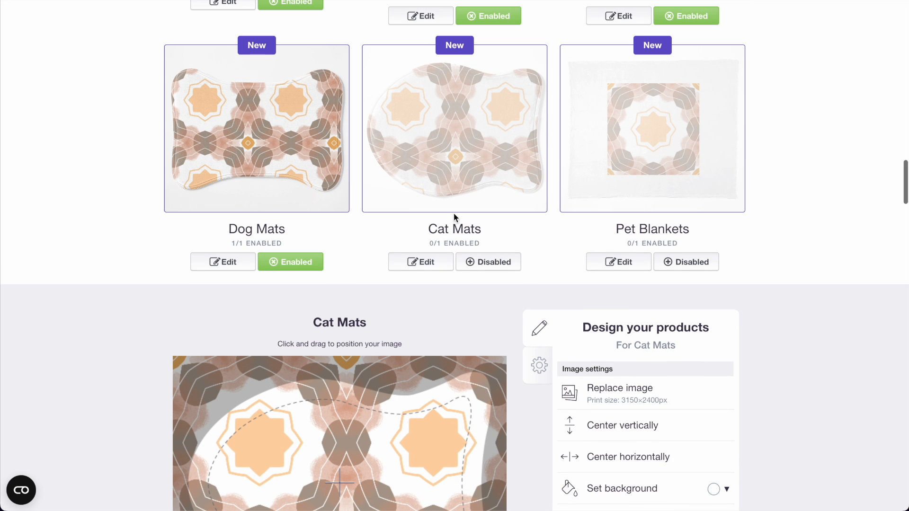
click(488, 262)
Scale the Pet Blankets image to 65%, repeat it as a regular grid pattern, and enable the product.
click(655, 148)
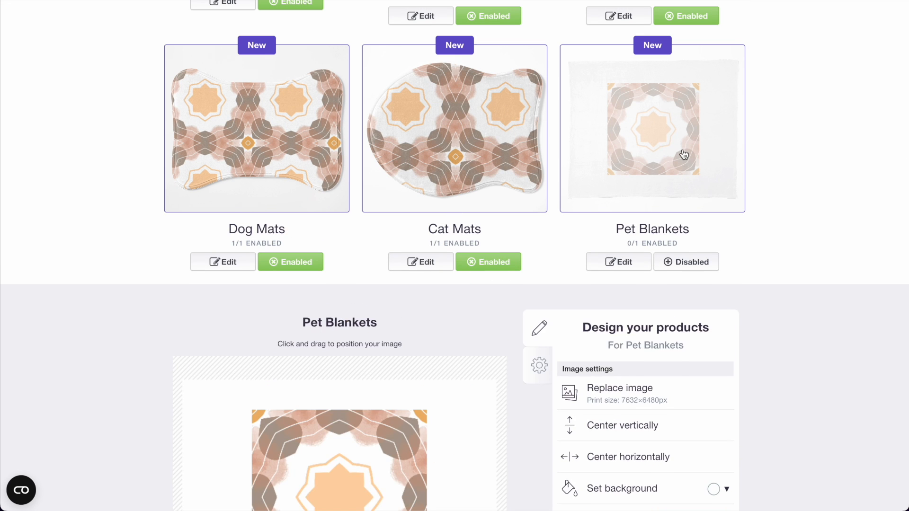
scroll(680, 172, down, 6)
click(680, 290)
click(667, 316)
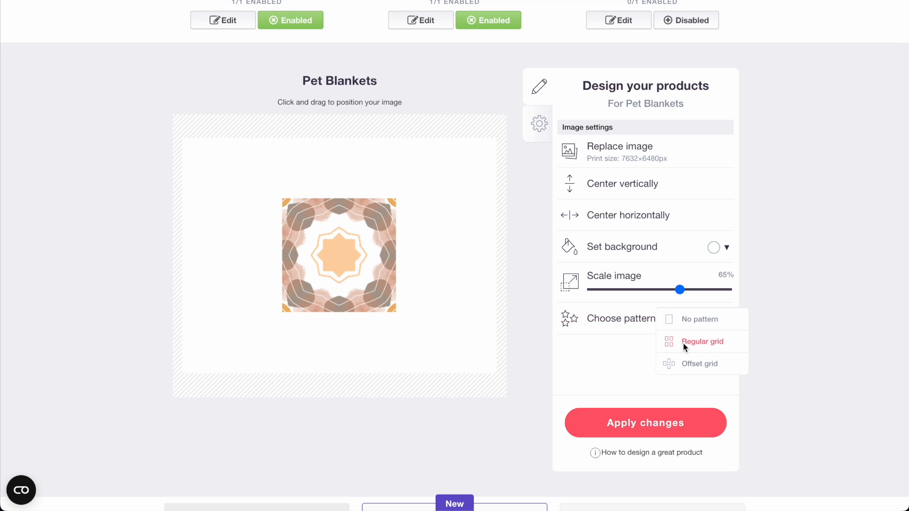
click(683, 342)
scroll(635, 317, up, 6)
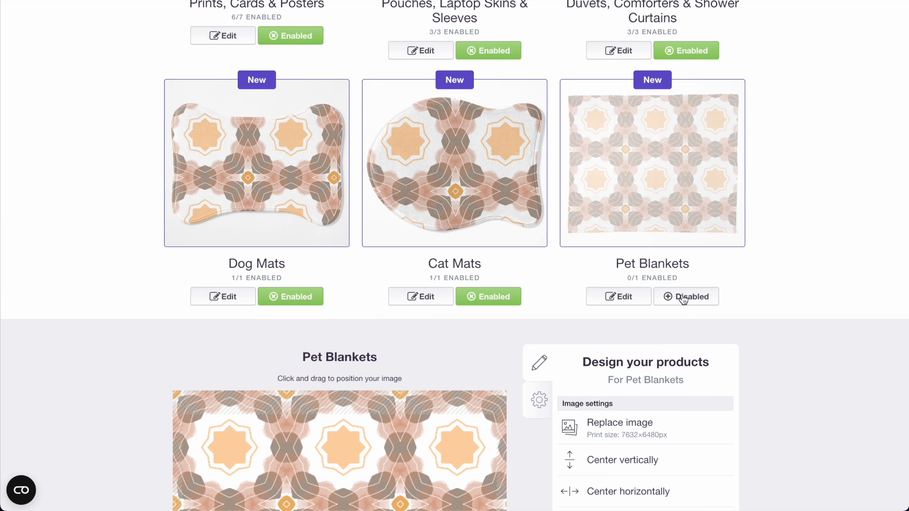
click(684, 299)
Set the Mugs design size to 30% and repeat it as a regular grid.
scroll(351, 209, down, 5)
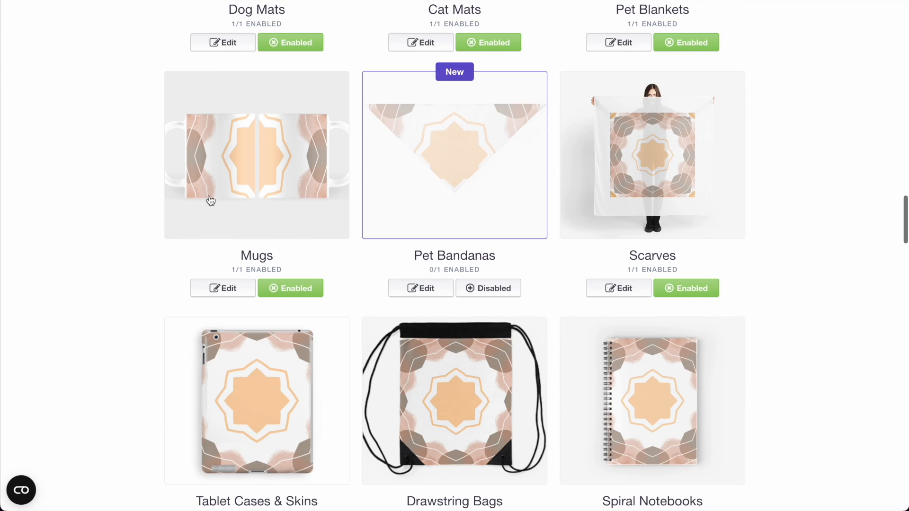
click(263, 169)
scroll(267, 166, down, 6)
click(606, 116)
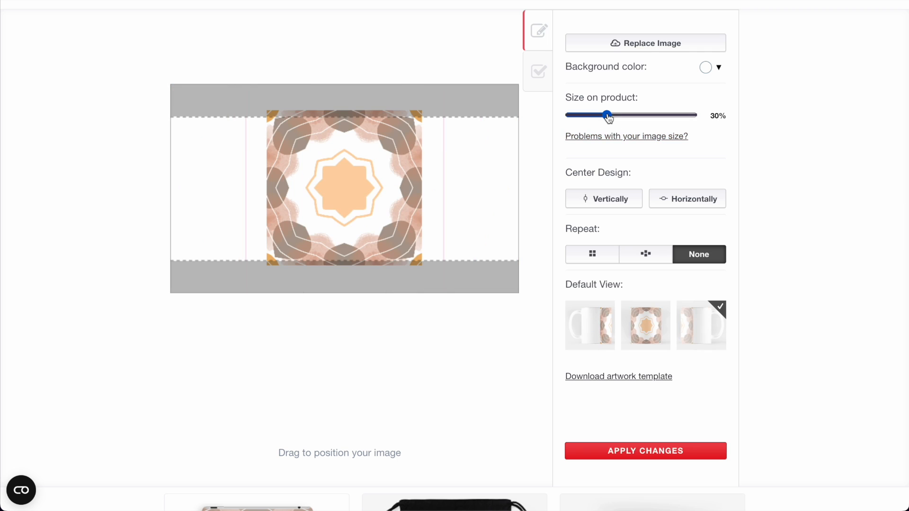
click(593, 254)
scroll(450, 257, up, 3)
scroll(450, 257, up, 3)
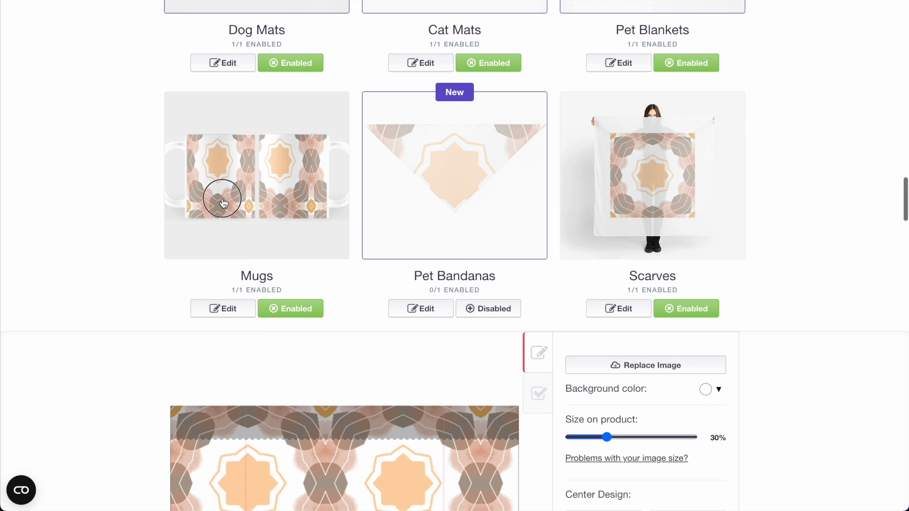
Scale down the Scarves image and repeat it as a regular grid pattern.
click(684, 202)
scroll(684, 201, down, 6)
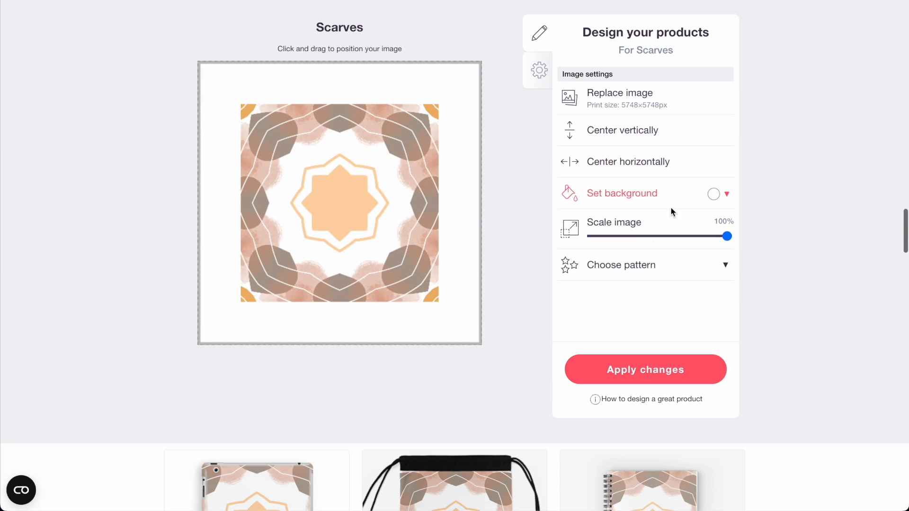
click(649, 236)
click(644, 271)
click(669, 291)
scroll(670, 291, up, 5)
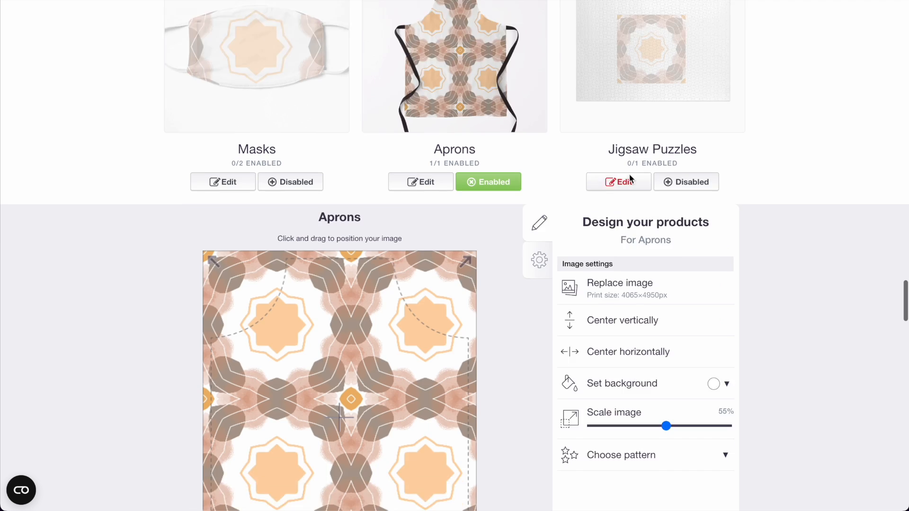
Repeat the Jigsaw Puzzles image as a regular grid pattern at 100% scale and enable the product.
click(630, 182)
scroll(677, 326, down, 3)
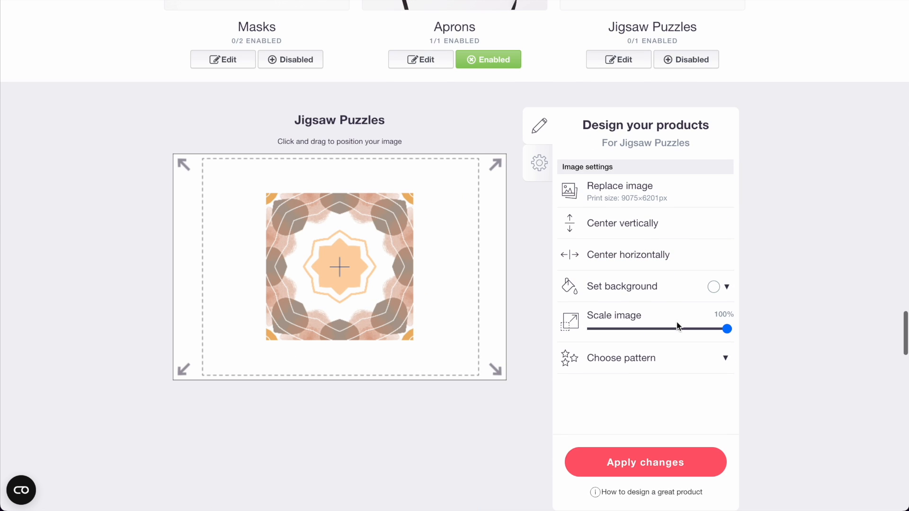
click(636, 359)
click(678, 380)
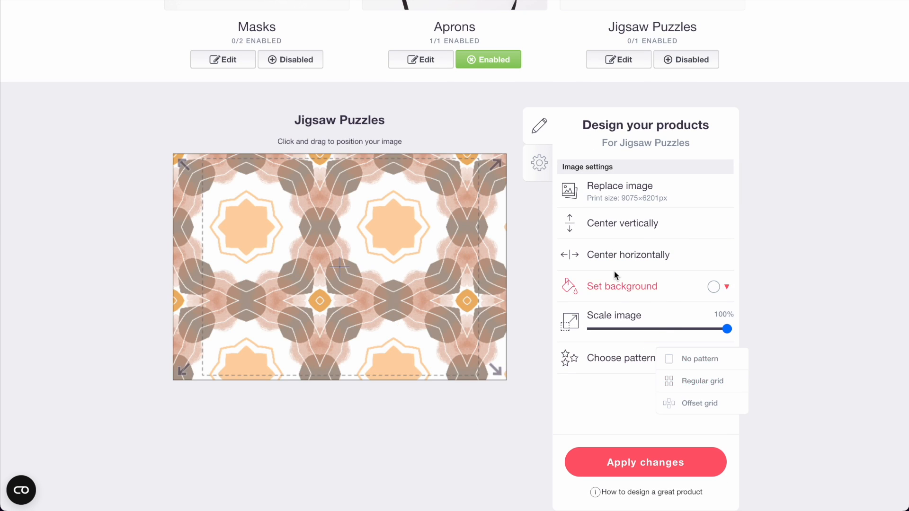
scroll(612, 269, up, 4)
scroll(612, 270, up, 2)
click(682, 356)
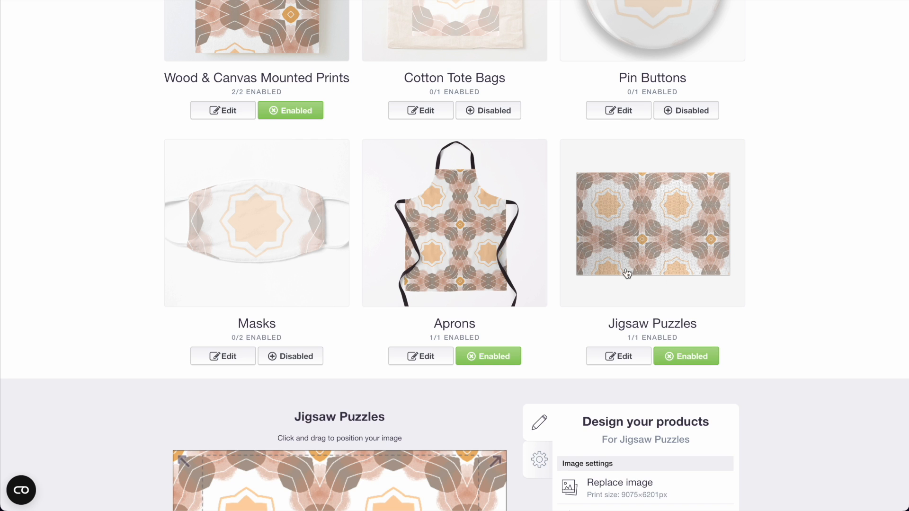
Scale the Sleeveless Tops image to 61%, repeat it as a repositioned regular grid pattern, and enable the product.
scroll(455, 227, down, 6)
click(279, 238)
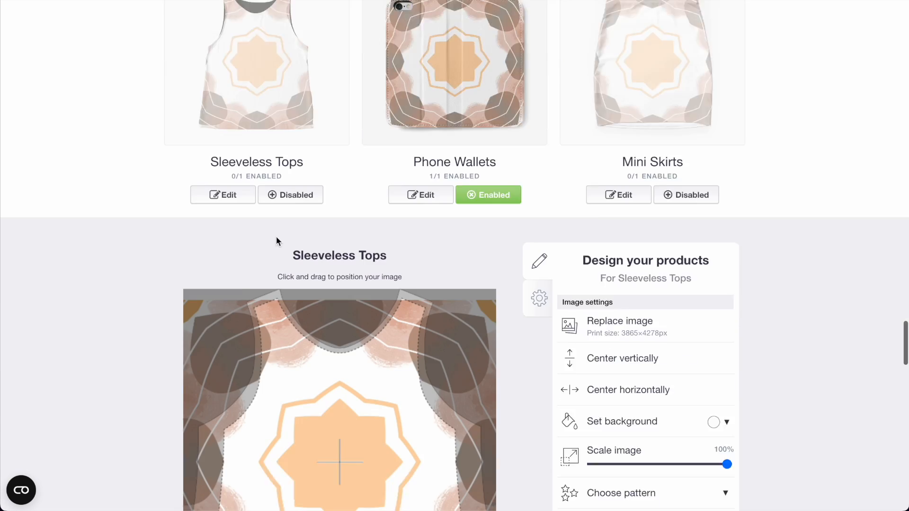
scroll(643, 289, down, 5)
click(665, 262)
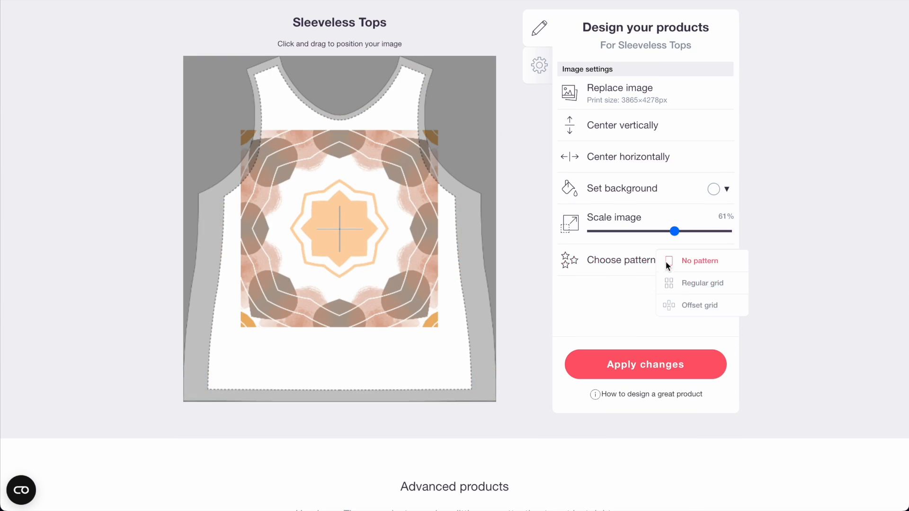
click(701, 284)
drag(408, 227, 414, 258)
scroll(413, 260, up, 7)
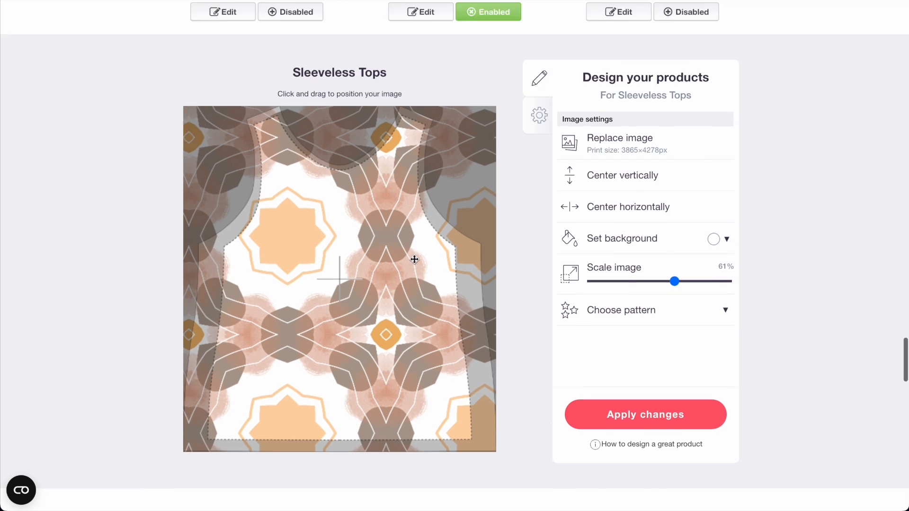
click(291, 294)
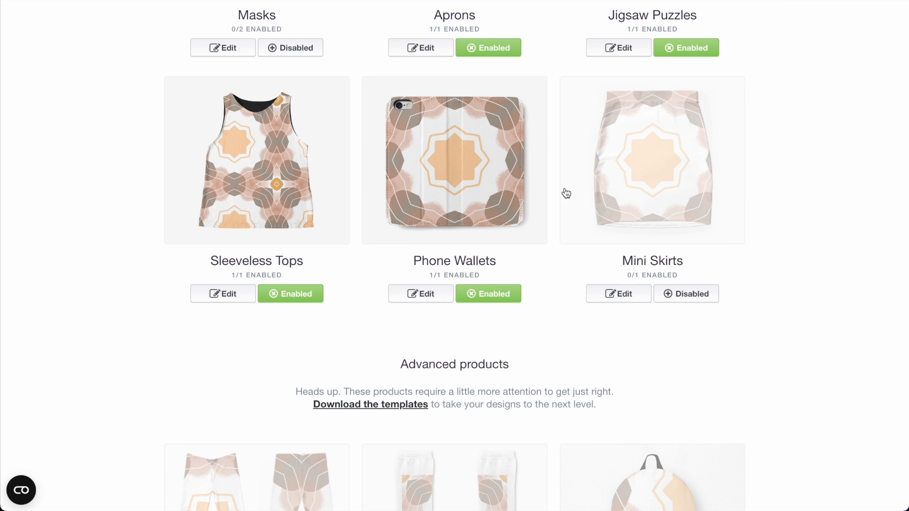
Enable Mini Skirts, repeat its image as a regular grid pattern, and enlarge the pattern so few large stars show on the skirt.
click(672, 293)
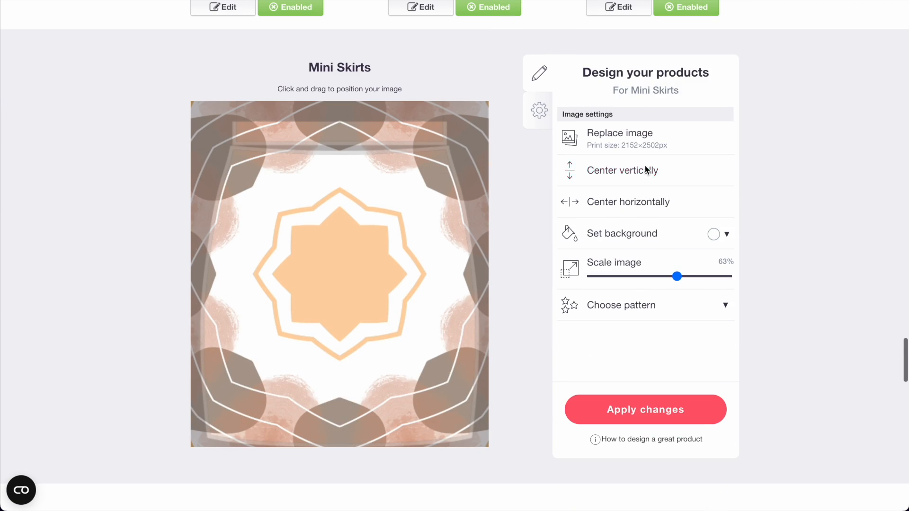
click(628, 277)
click(650, 305)
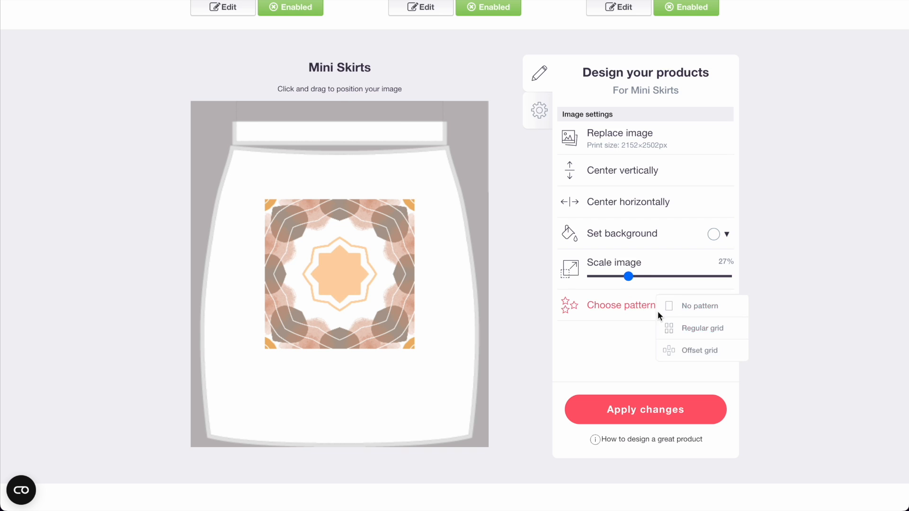
click(685, 331)
drag(628, 277, 666, 278)
scroll(495, 222, up, 5)
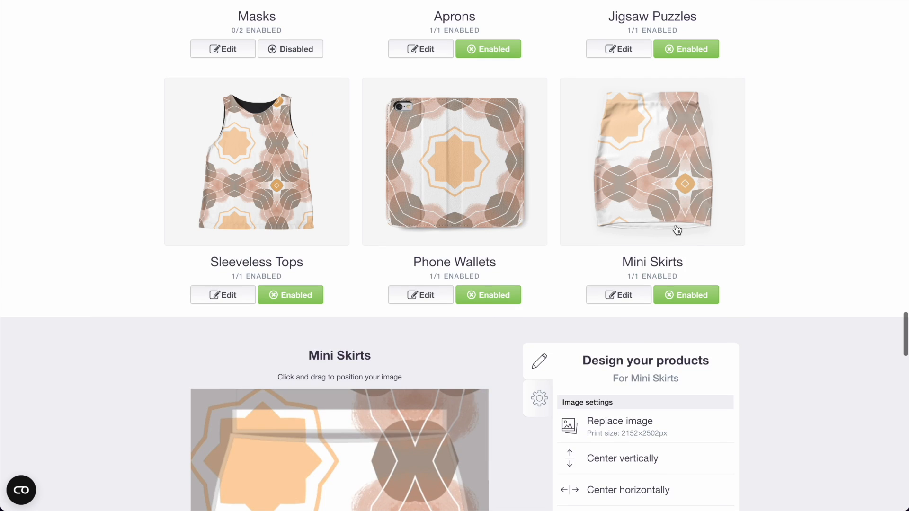
Scale the Leggings image to 37%, repeat it as a regular grid pattern, and leave the product disabled.
scroll(436, 197, down, 5)
click(302, 237)
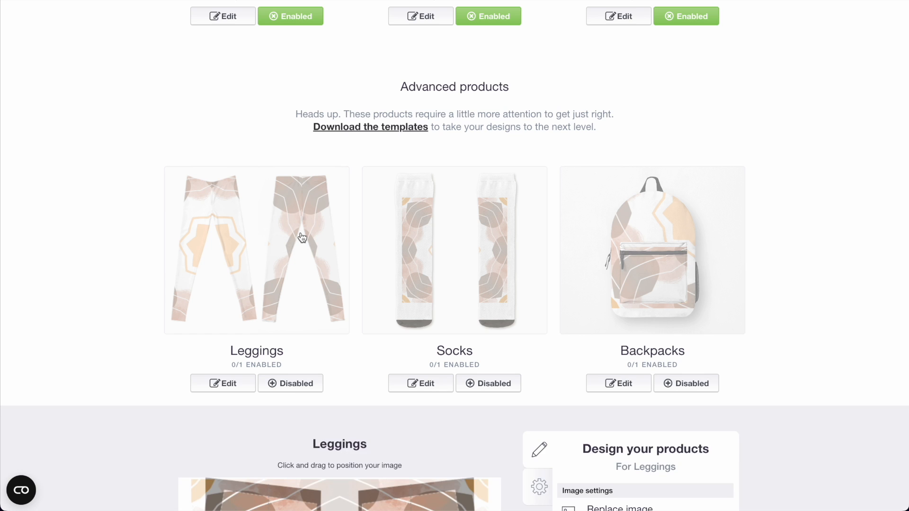
click(642, 318)
click(634, 347)
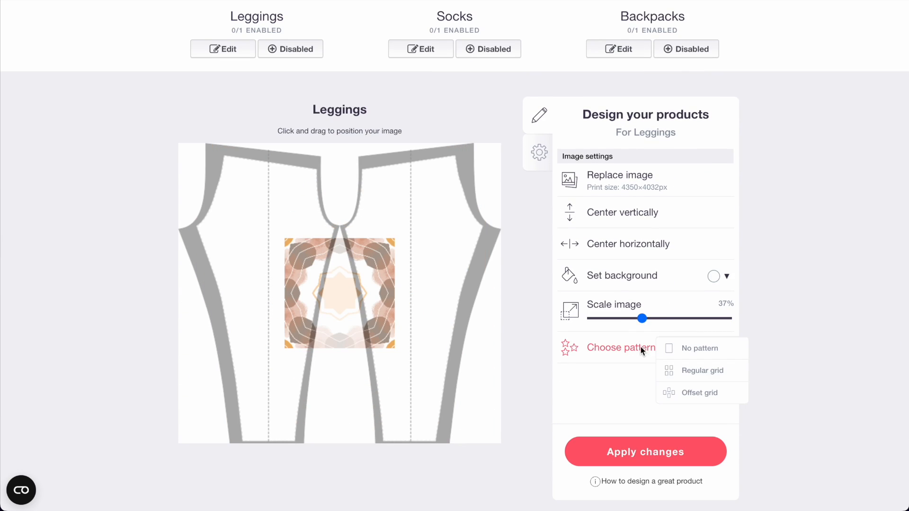
scroll(440, 308, up, 4)
click(292, 242)
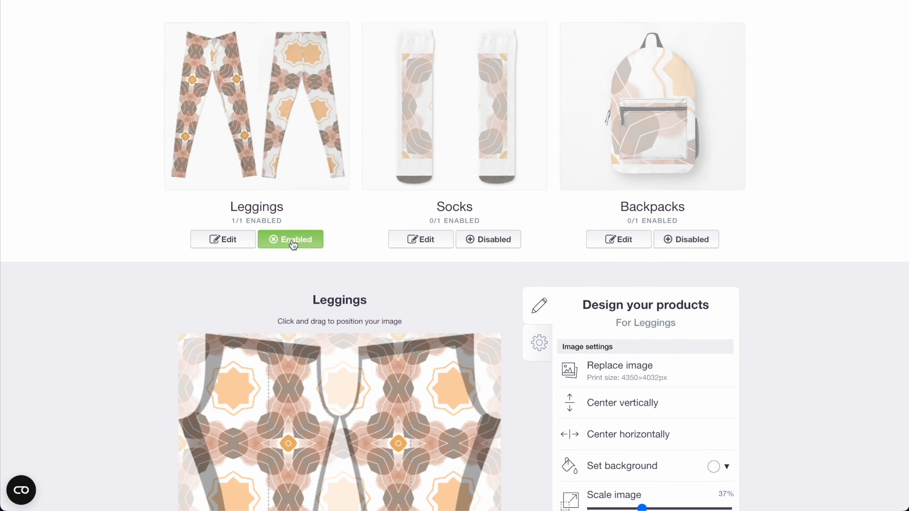
click(301, 239)
click(475, 159)
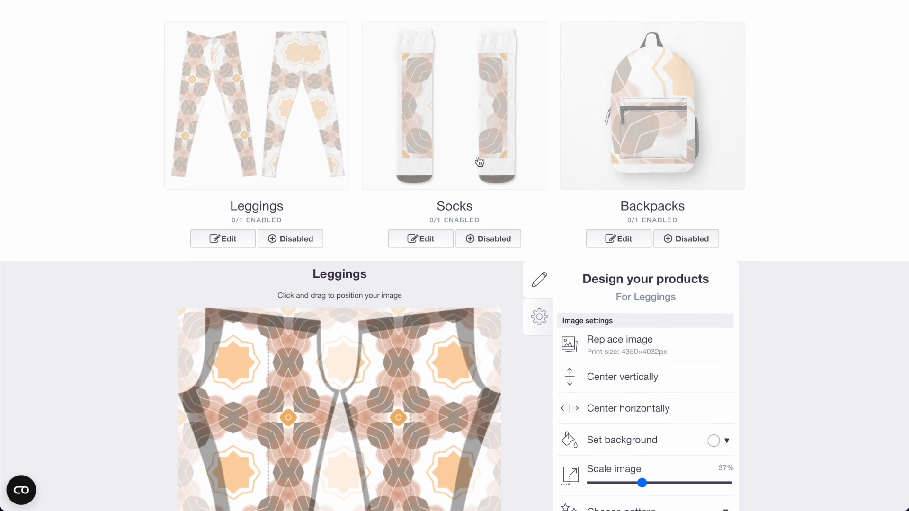
Set Tote Bag as the default shop product and mark the work as not containing mature content.
click(222, 276)
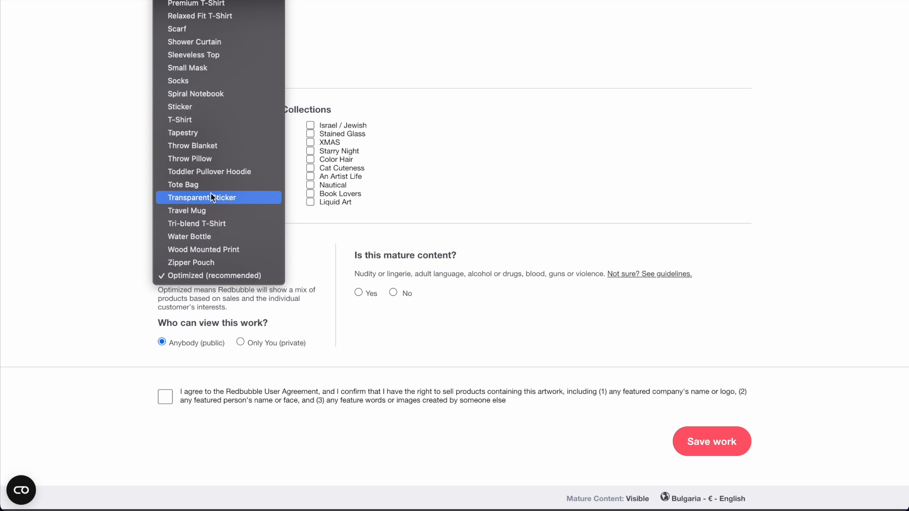
click(321, 249)
click(393, 293)
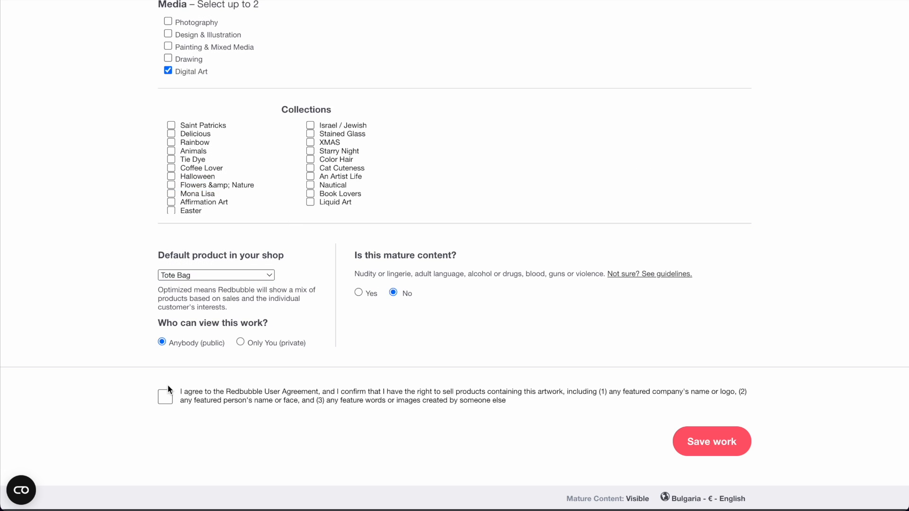
Change the default shop product to Sleeveless Top, accept the user agreement, and save the work.
click(185, 275)
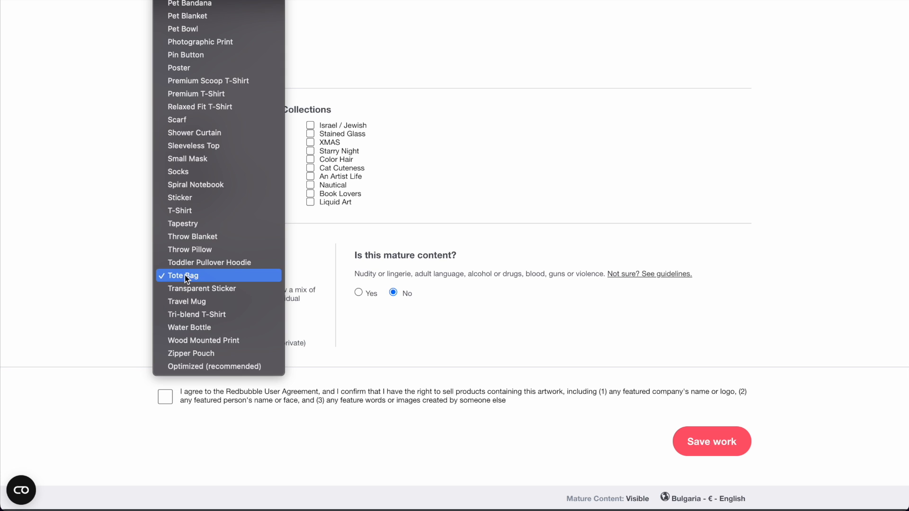
click(194, 148)
click(165, 397)
click(722, 443)
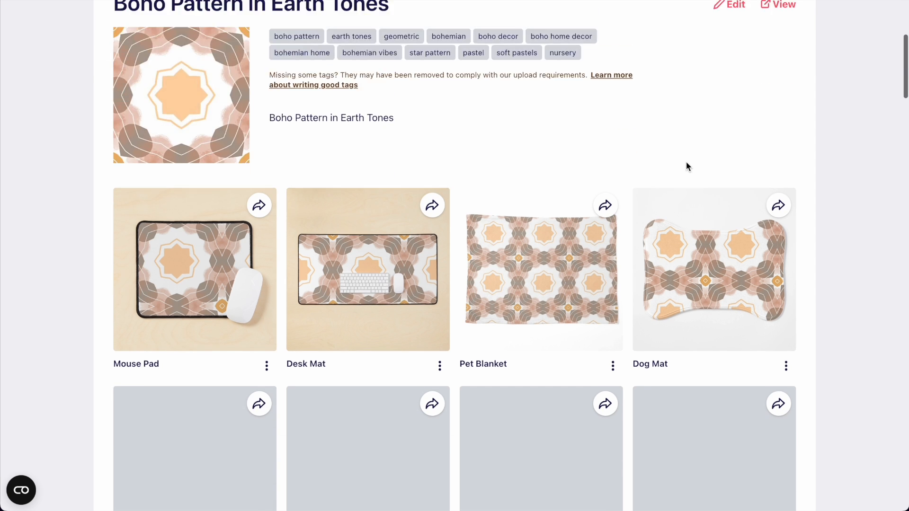
Review how the Boho Pattern in Earth Tones design looks on every product of the saved work.
scroll(686, 166, down, 4)
scroll(825, 195, down, 2)
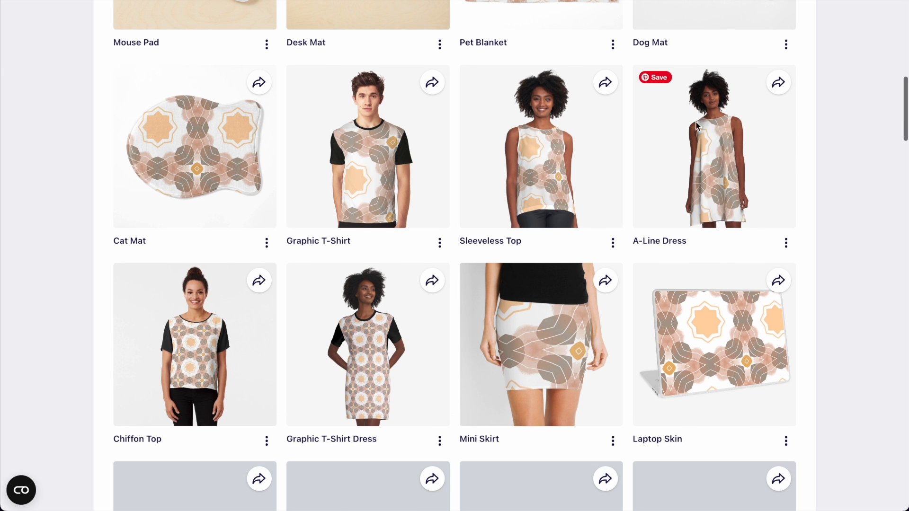
scroll(837, 168, down, 10)
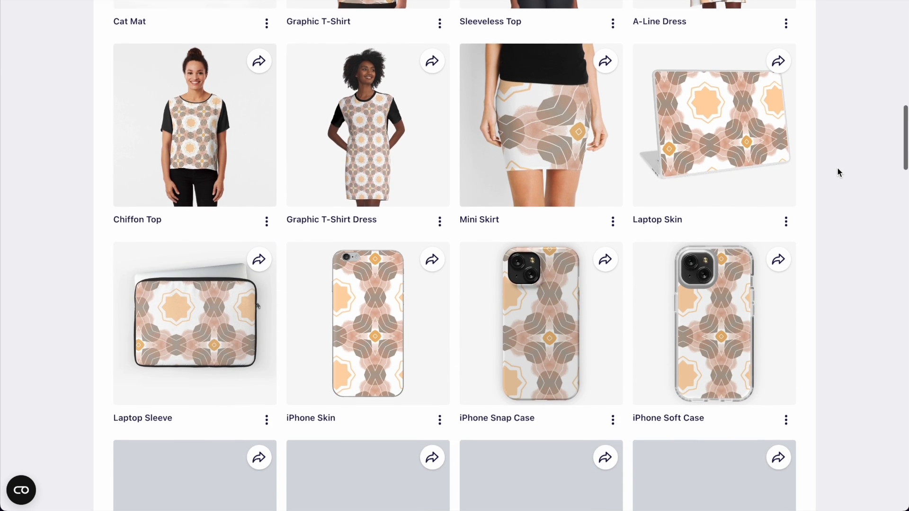
scroll(838, 172, down, 8)
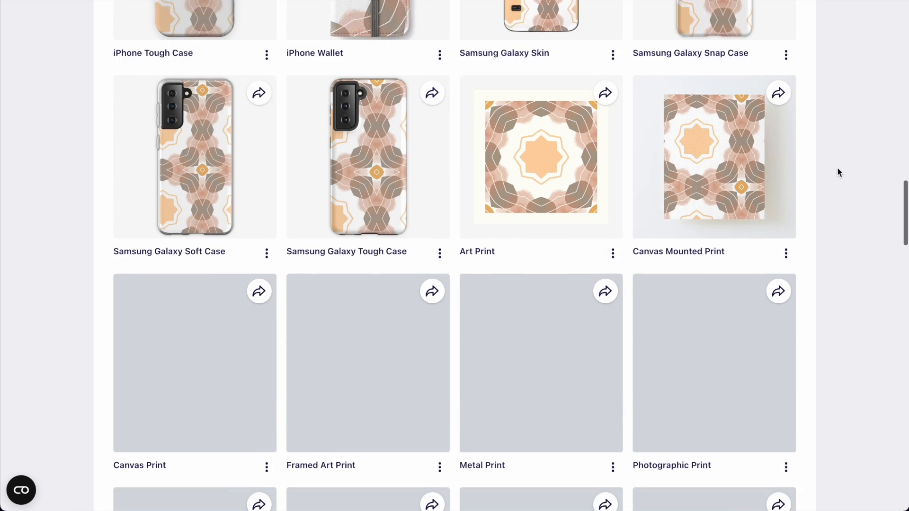
scroll(838, 169, down, 9)
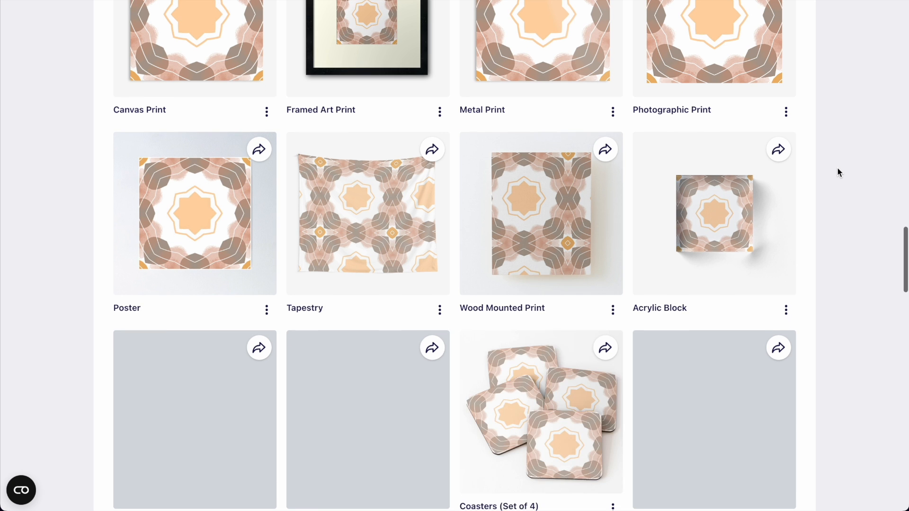
scroll(838, 171, down, 3)
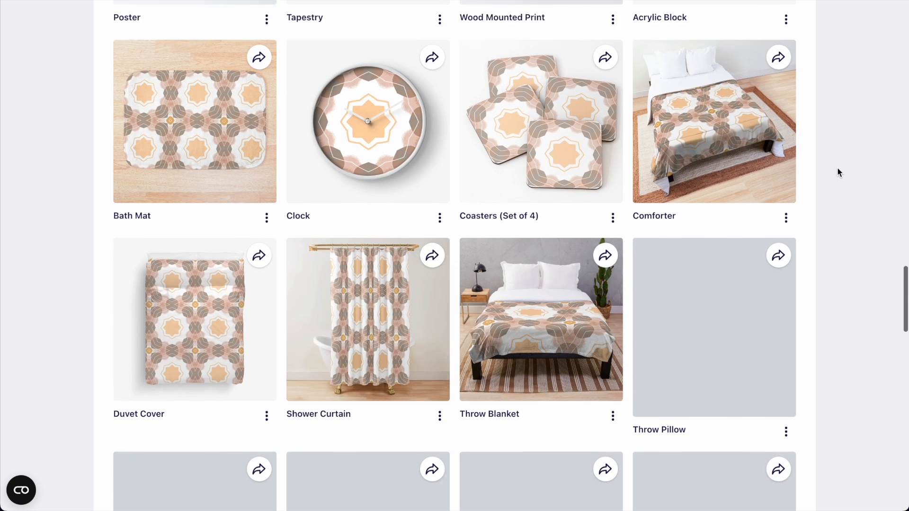
scroll(801, 130, down, 6)
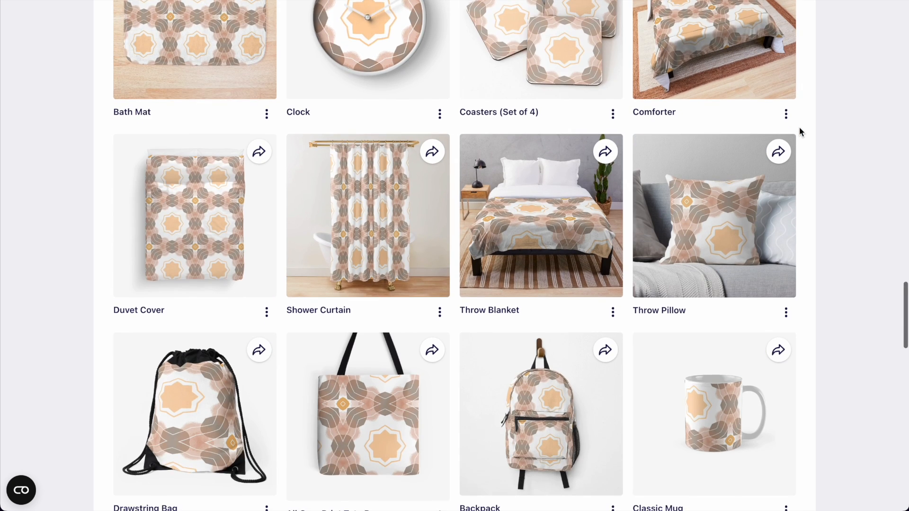
scroll(800, 132, down, 2)
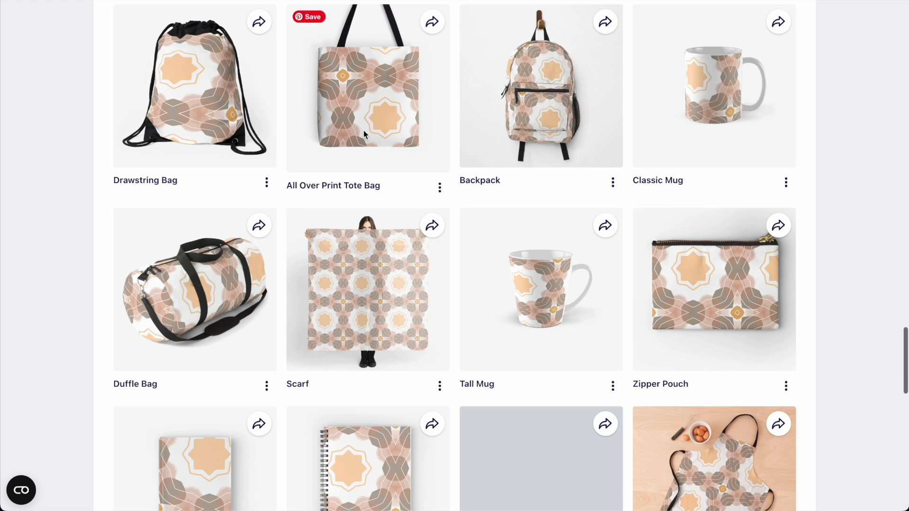
scroll(431, 115, down, 5)
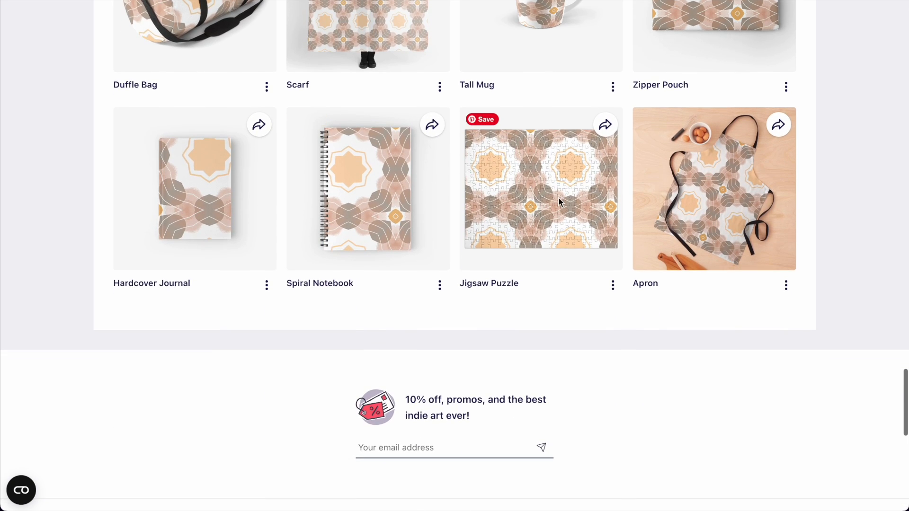
scroll(559, 198, up, 9)
scroll(558, 197, up, 20)
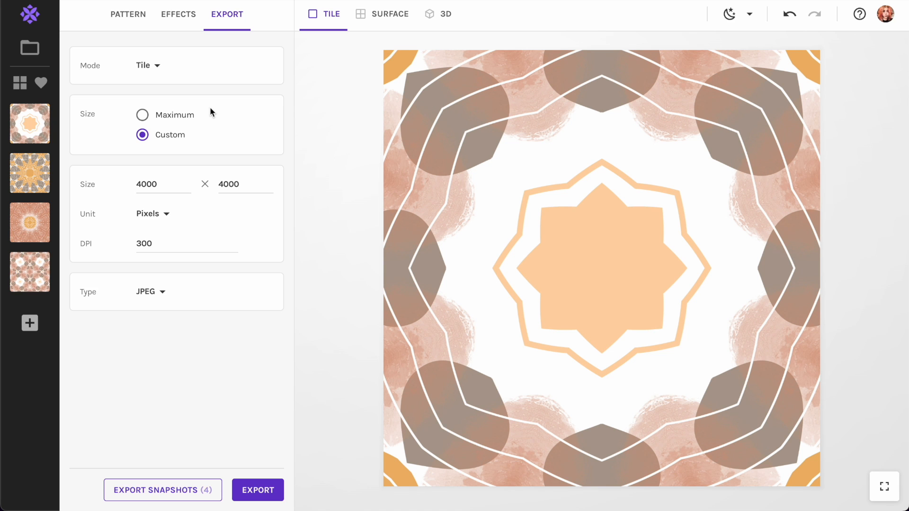
Examine the images in the 00 stained glass bundle folder and the Stained Glass Bundle product page in the online shop.
click(81, 473)
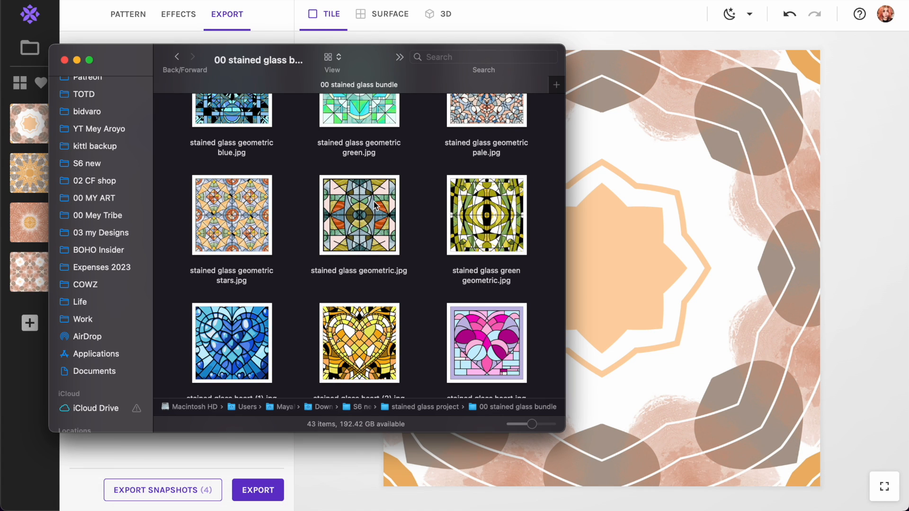
scroll(434, 280, up, 5)
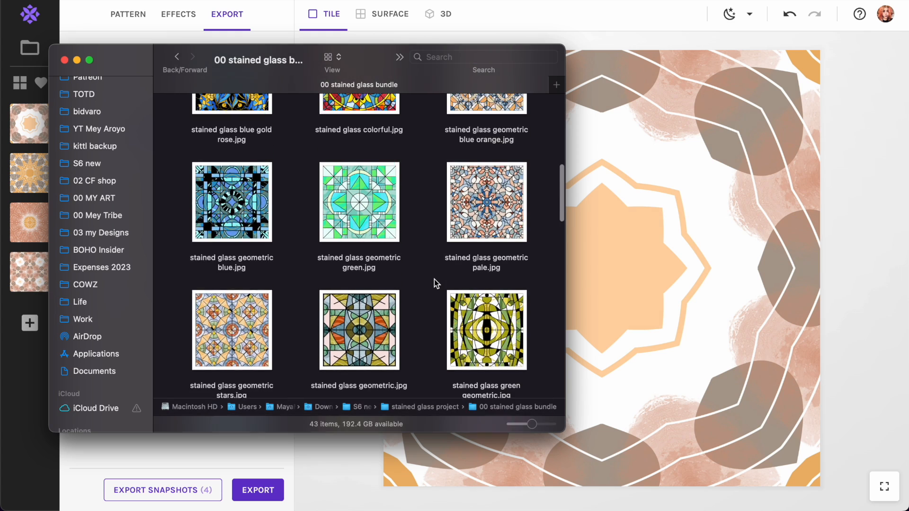
scroll(436, 283, up, 2)
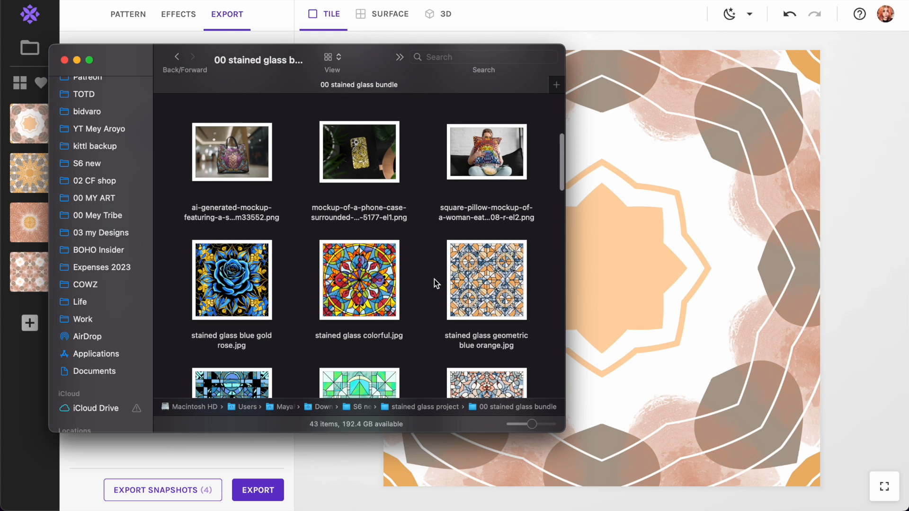
scroll(434, 279, down, 10)
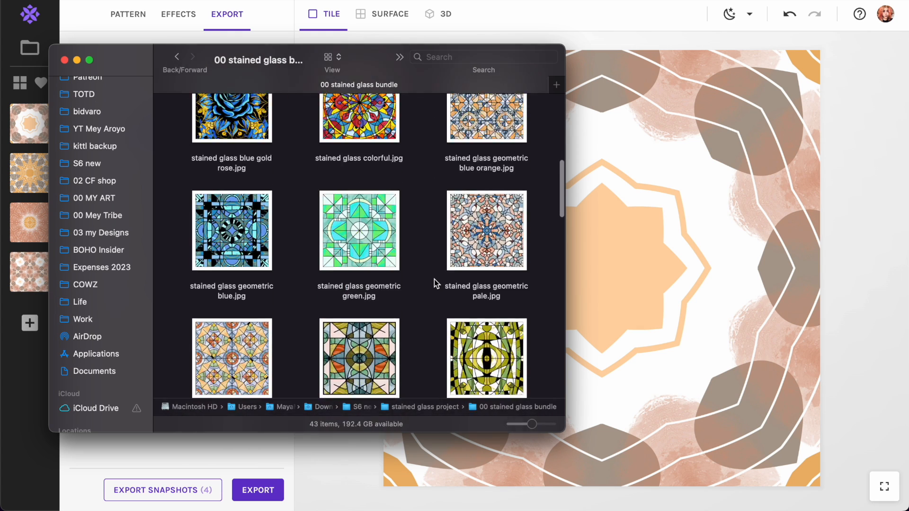
scroll(434, 280, down, 10)
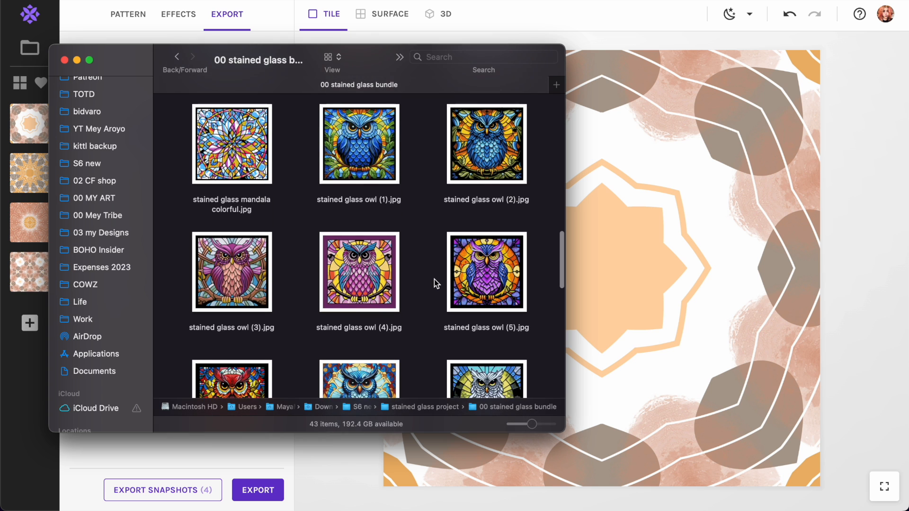
scroll(434, 279, down, 6)
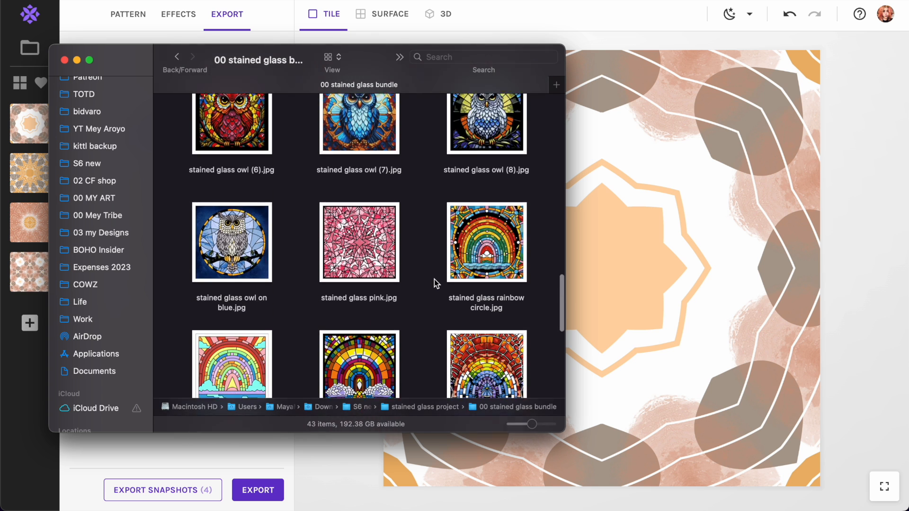
scroll(434, 279, down, 10)
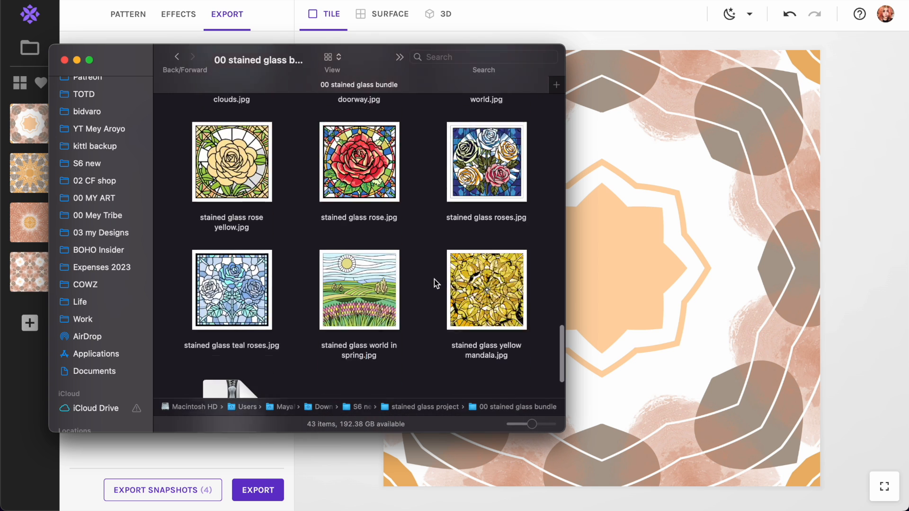
scroll(434, 280, up, 20)
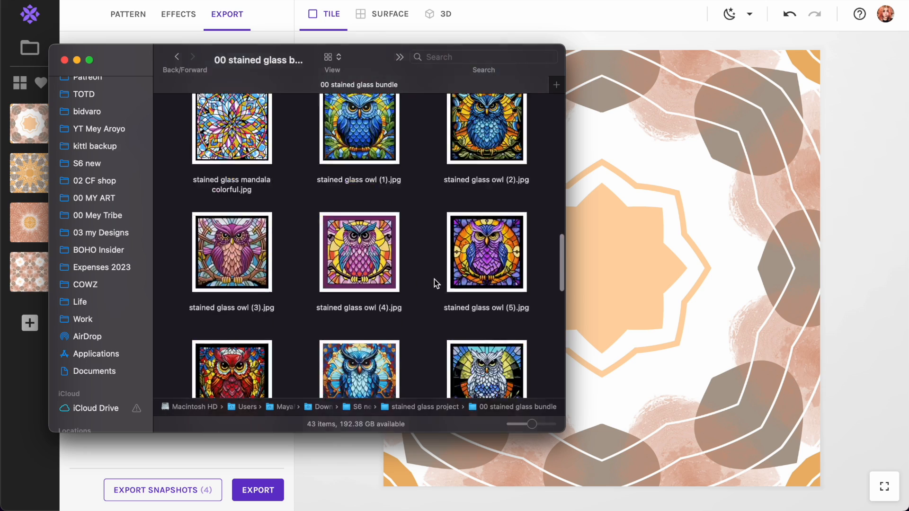
scroll(434, 280, up, 5)
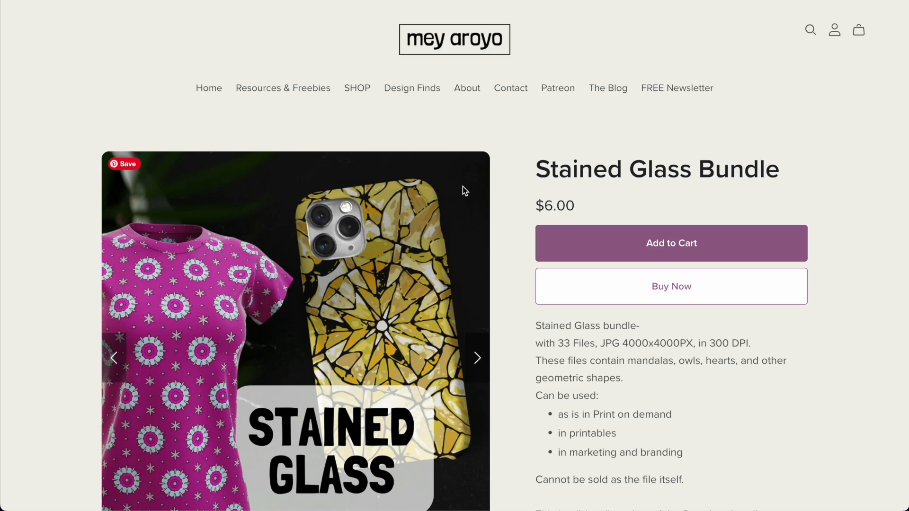
scroll(462, 187, down, 2)
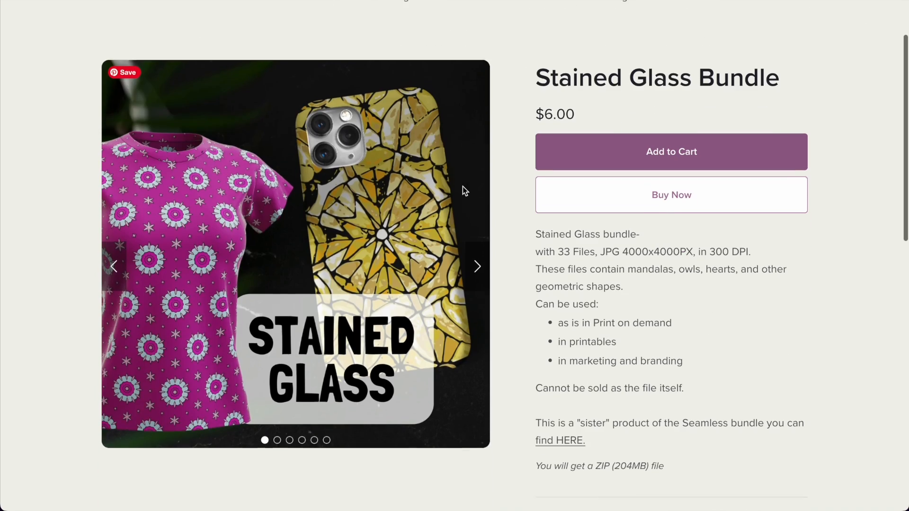
click(477, 264)
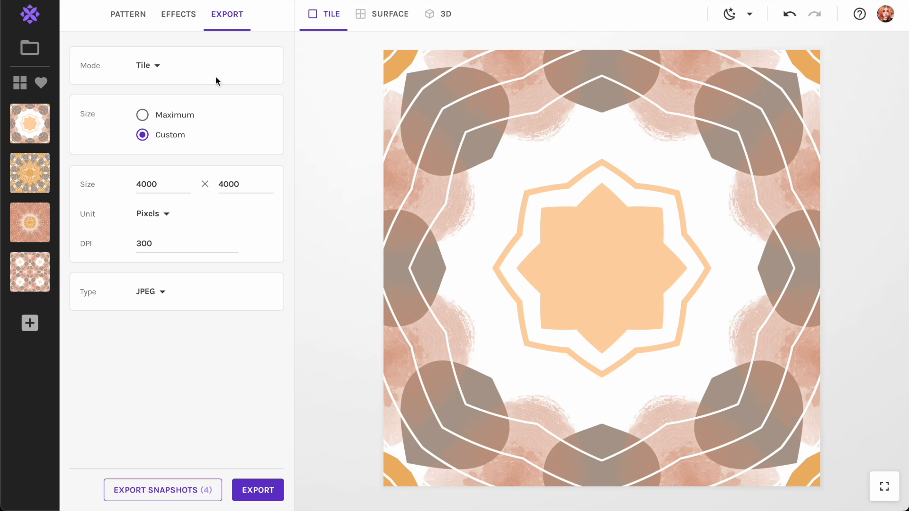
Show the pattern as a repeating surface and replace its source image with stained glass rose, then with stained glass roses.
click(130, 16)
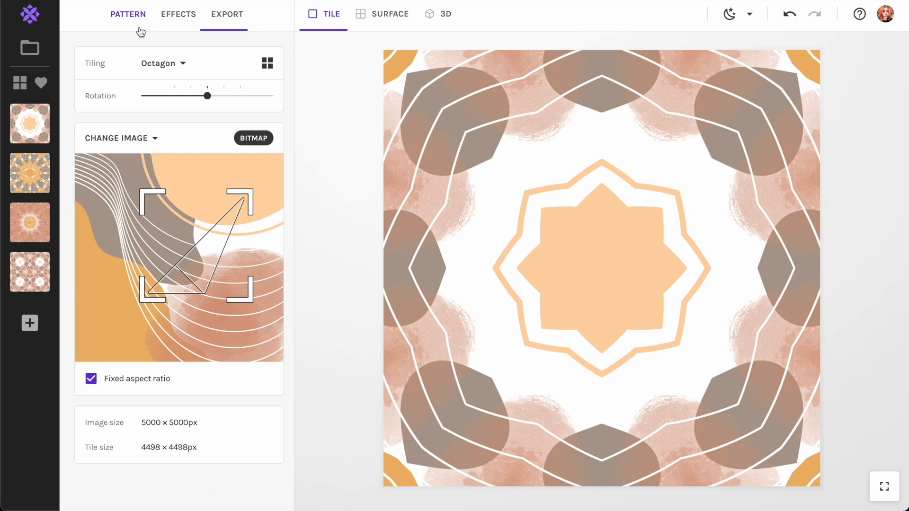
click(377, 15)
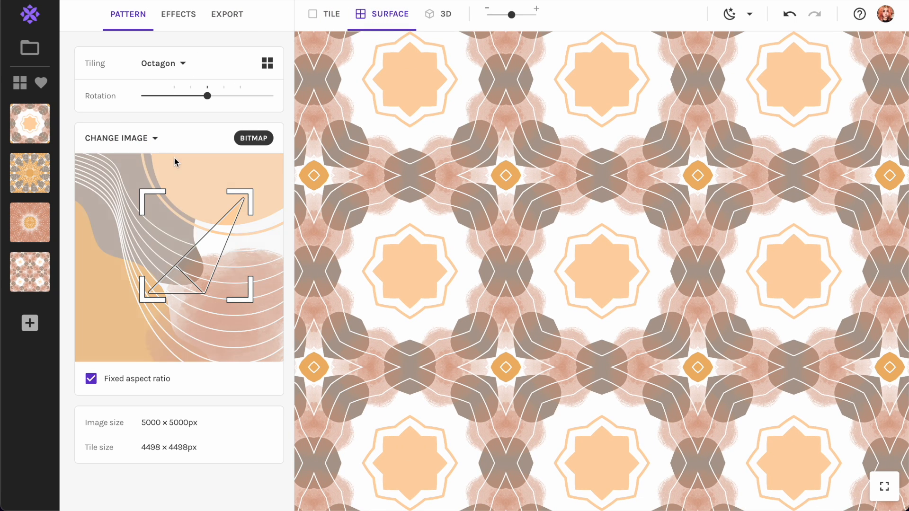
click(132, 137)
click(115, 125)
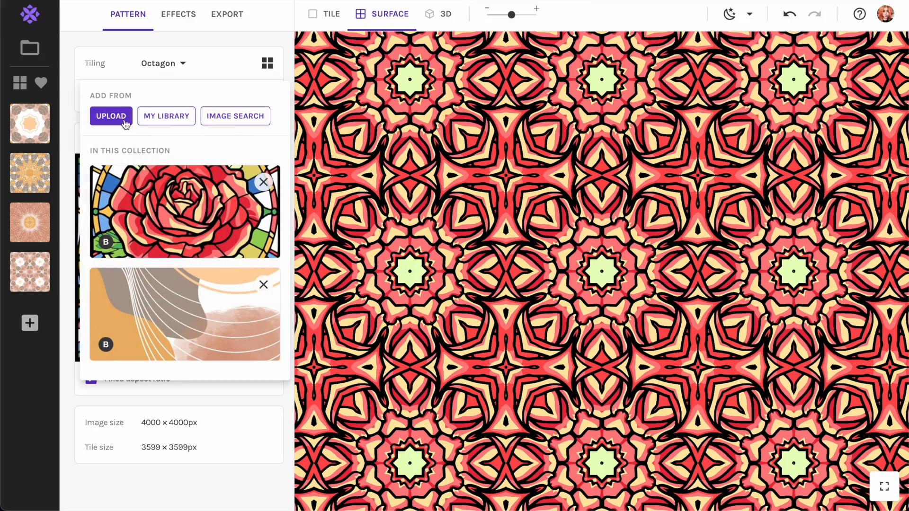
click(163, 115)
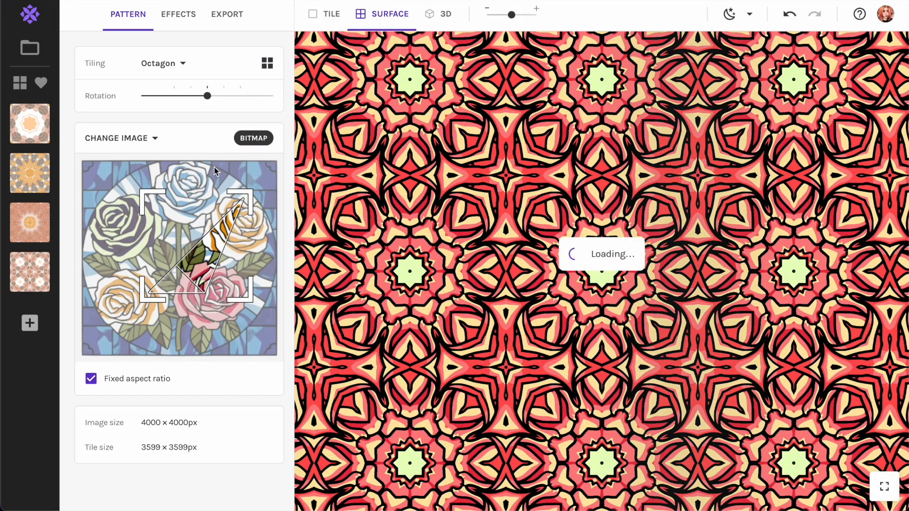
Upload stained glass owl (7).jpg from the stained glass bundle folder as the pattern's source image.
click(121, 137)
click(113, 114)
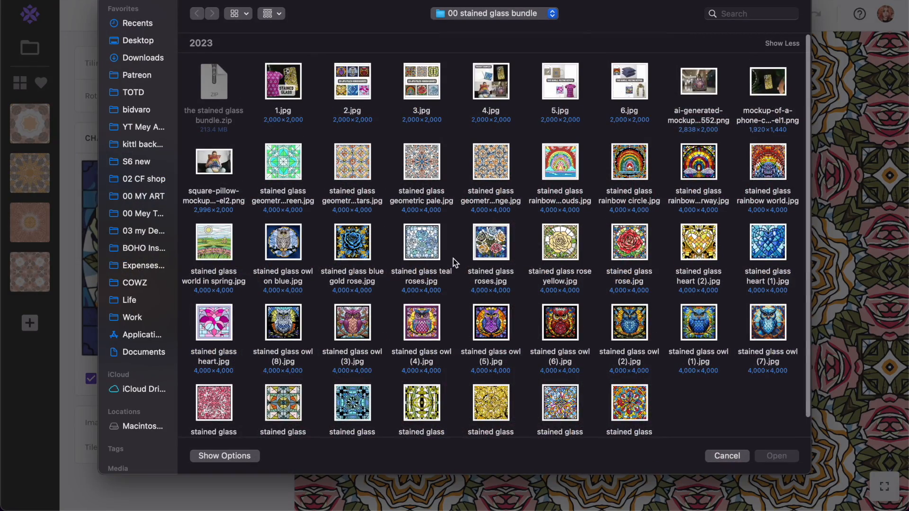
scroll(453, 258, down, 2)
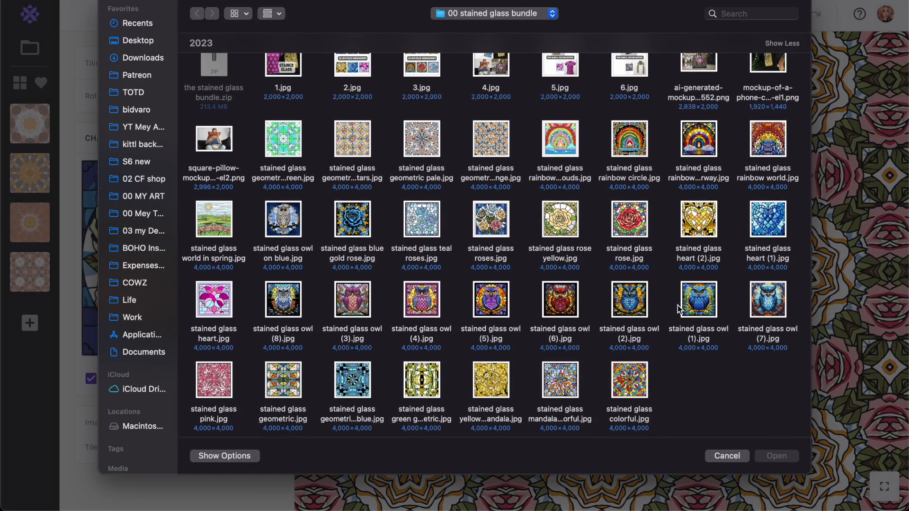
double_click(753, 310)
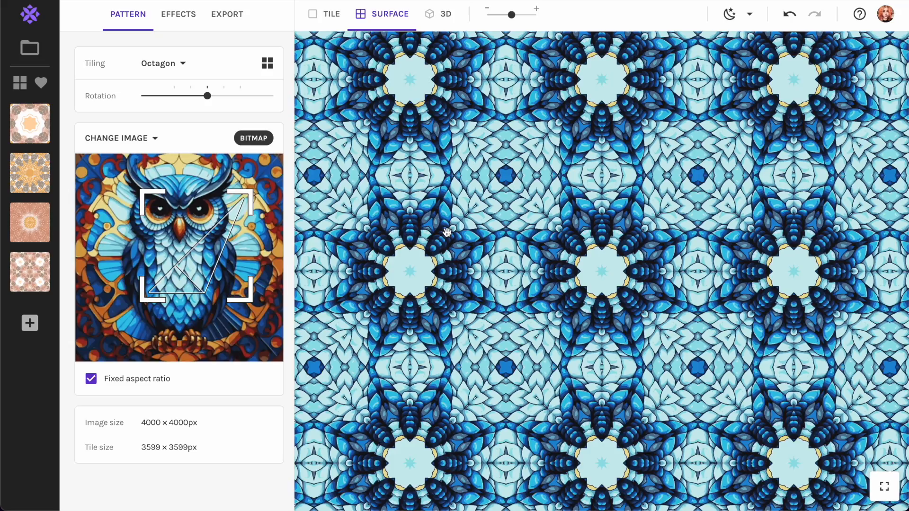
Shift the crop area toward the owl's wing and change the tiling from Octagon to Cross Brick.
drag(213, 258, 239, 271)
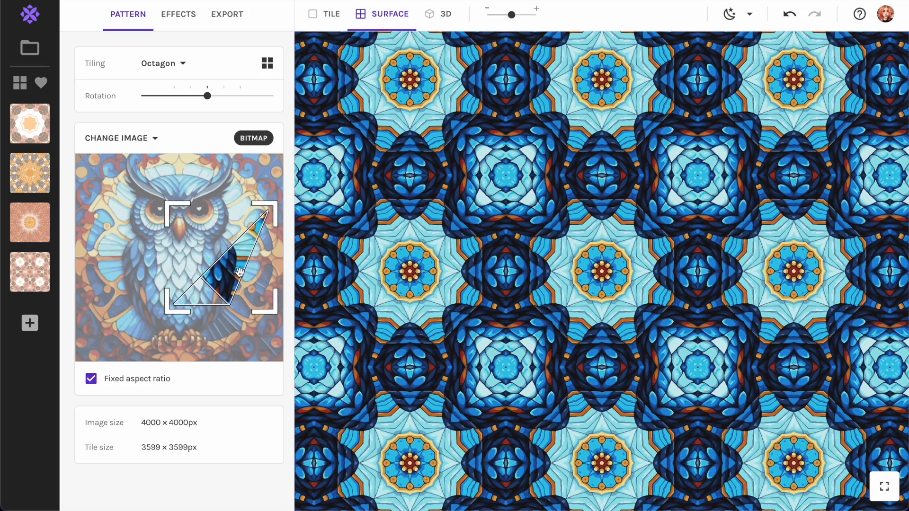
click(176, 65)
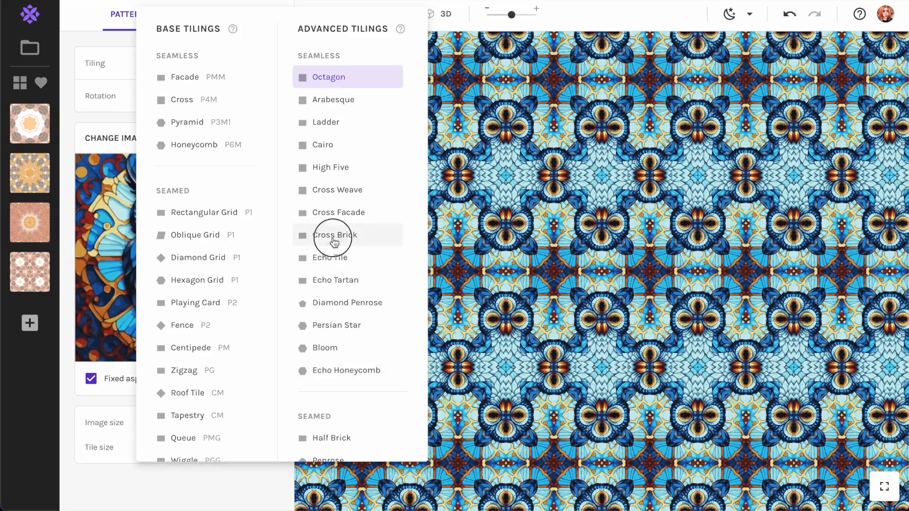
click(334, 235)
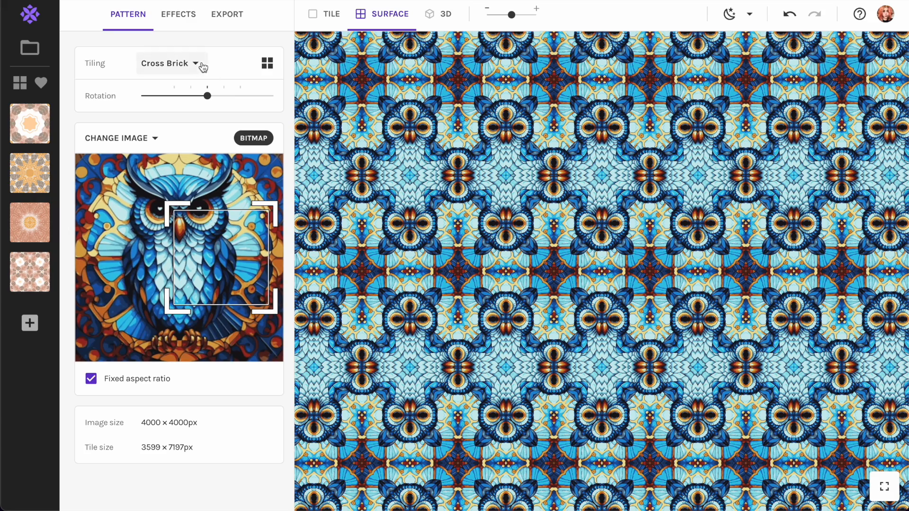
Try the Color Adjustments effect, turn it off, and apply the Black & White effect to the owl pattern.
click(185, 17)
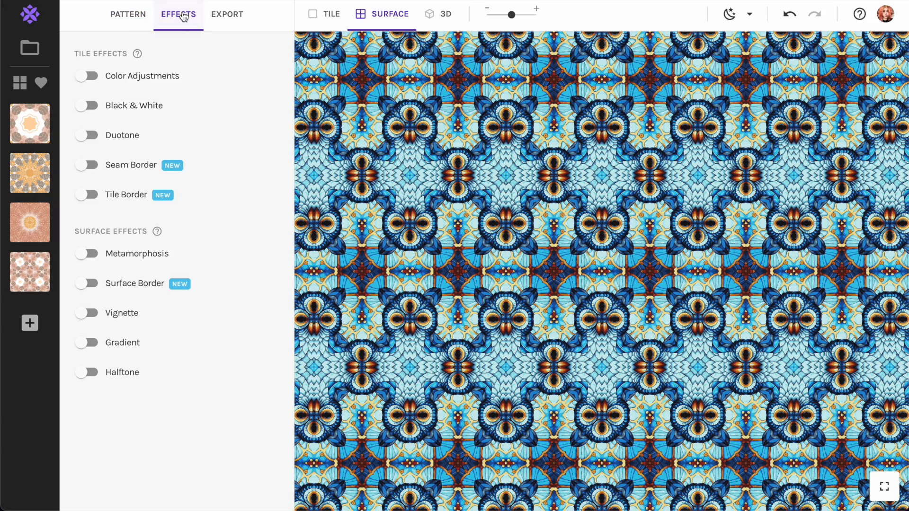
click(88, 76)
drag(224, 111, 221, 159)
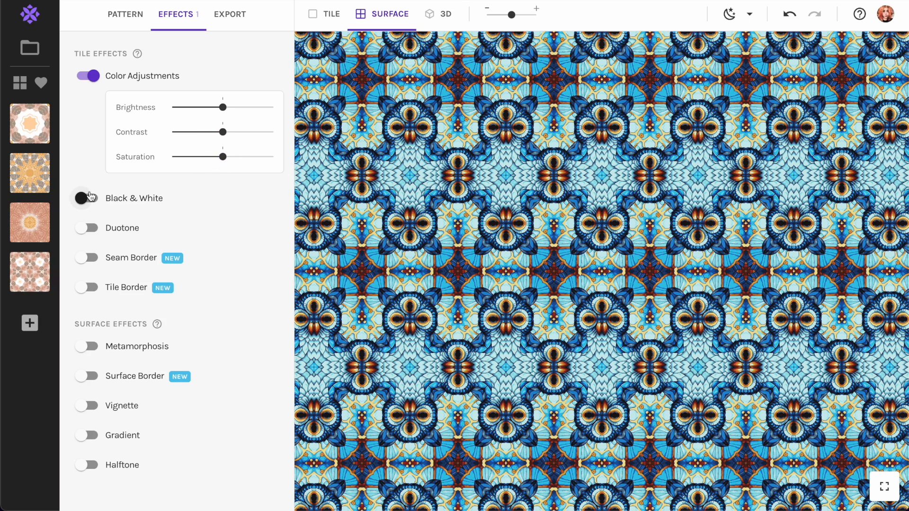
click(97, 77)
click(97, 106)
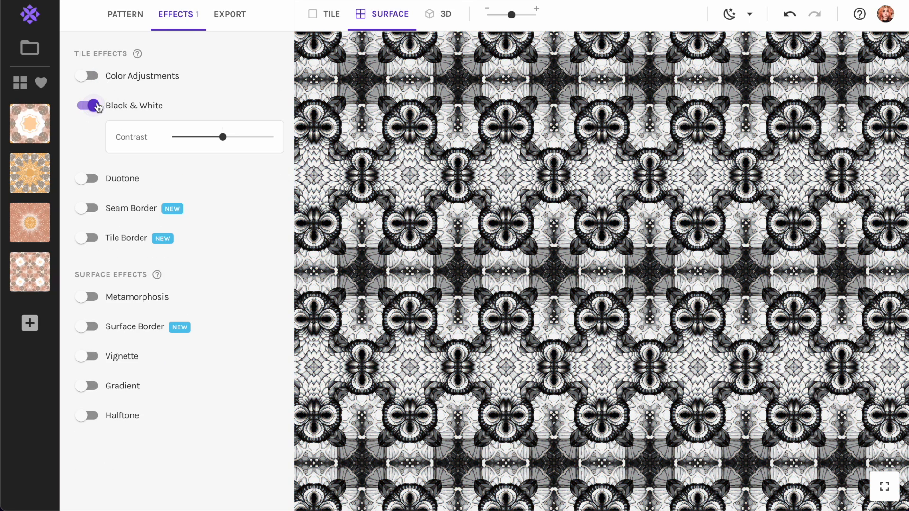
Reposition the crop area over the owl's face and chest to get a different black-and-white pattern.
click(136, 22)
drag(232, 251, 188, 244)
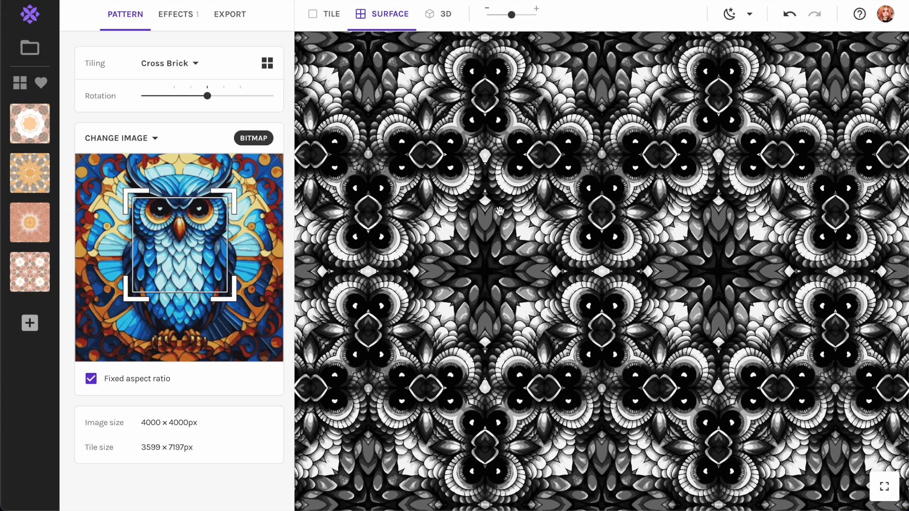
drag(192, 248, 216, 242)
Replace the Black & White effect with a Duotone effect in light purple and white.
click(178, 14)
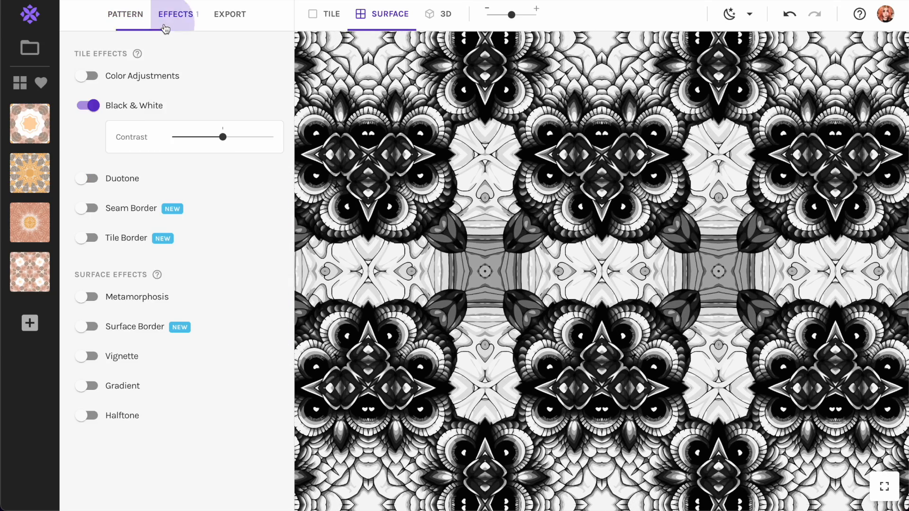
click(87, 105)
click(90, 137)
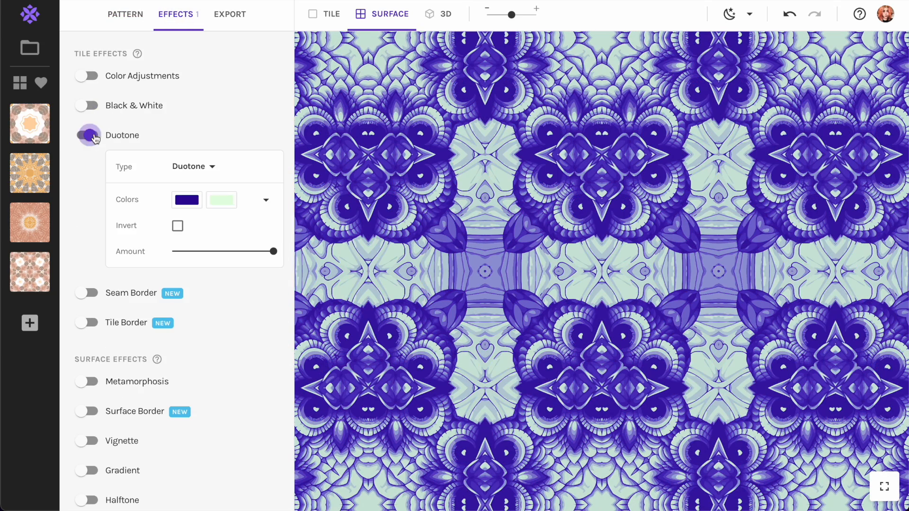
click(219, 204)
drag(249, 224, 240, 202)
click(178, 202)
click(177, 202)
drag(284, 239, 279, 213)
click(184, 264)
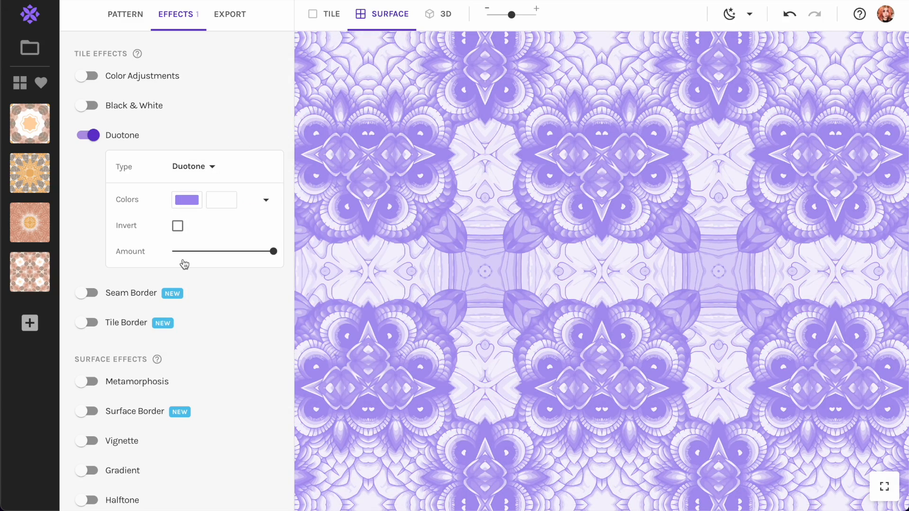
Invert the Duotone effect, lower its amount to about two thirds, and change its purple color to black.
click(177, 227)
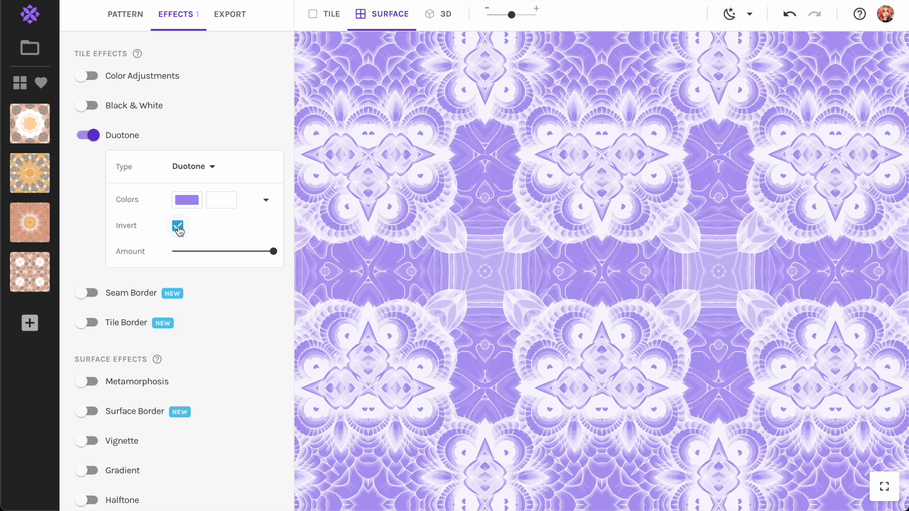
mouse_move(273, 255)
drag(275, 255, 206, 305)
click(195, 203)
click(203, 127)
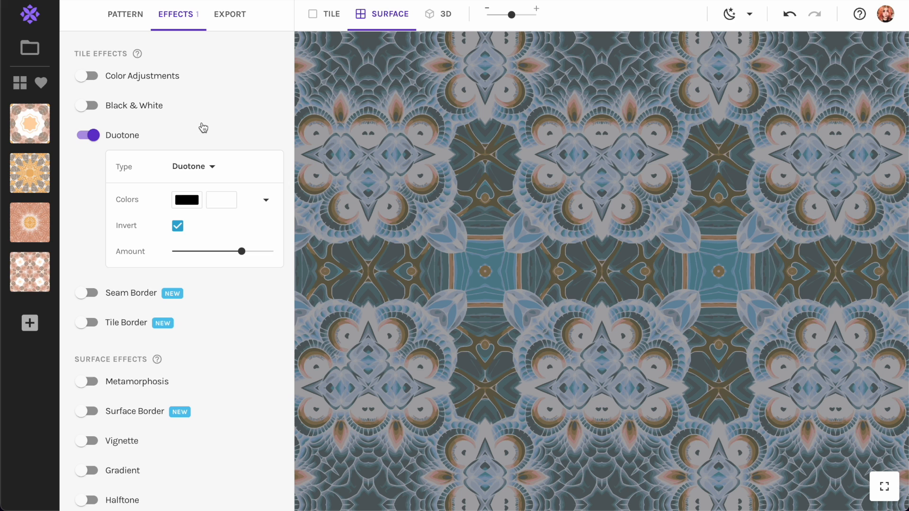
Replace the Duotone effect with a white solid-color Tile Border on the Pyramid tiling, using a narrow width and maximum roundness.
click(85, 135)
click(91, 198)
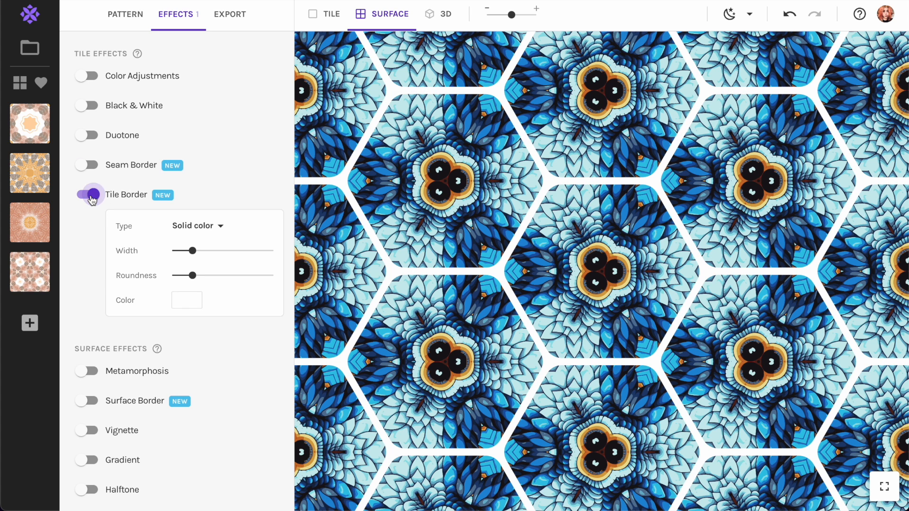
click(120, 15)
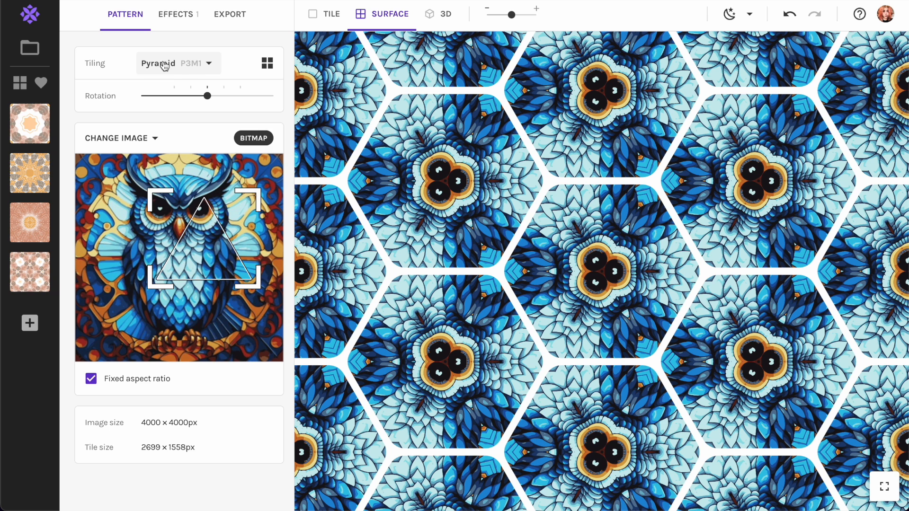
click(176, 15)
drag(192, 250, 215, 251)
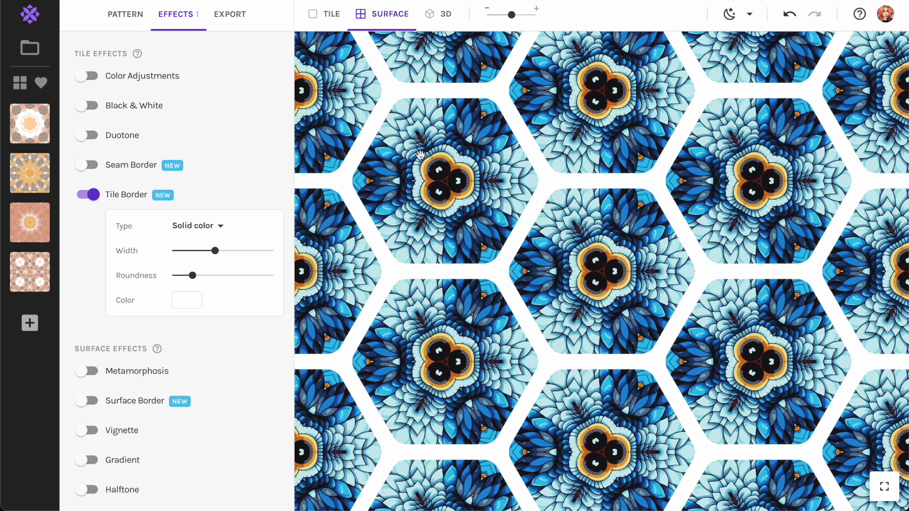
drag(216, 251, 276, 277)
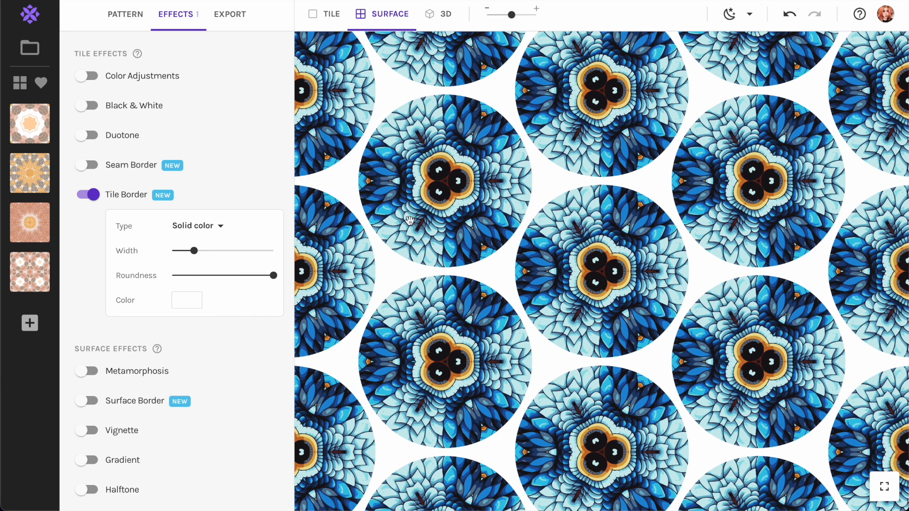
Shrink the crop area to a small region around the owl's eyes and beak.
click(124, 10)
drag(259, 288, 212, 247)
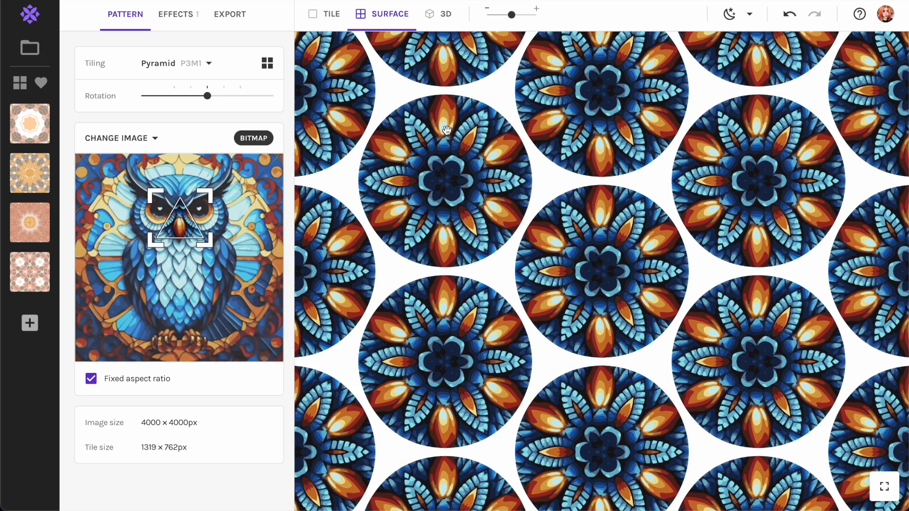
Change the Tile Border color to black, and replace it with the dark navy #162743 sampled from the owl artwork.
click(171, 18)
click(182, 302)
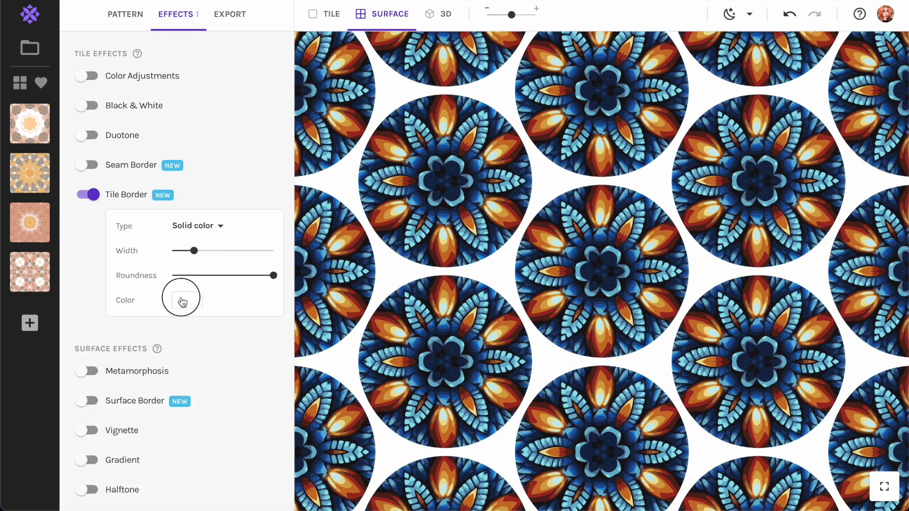
drag(237, 385, 199, 404)
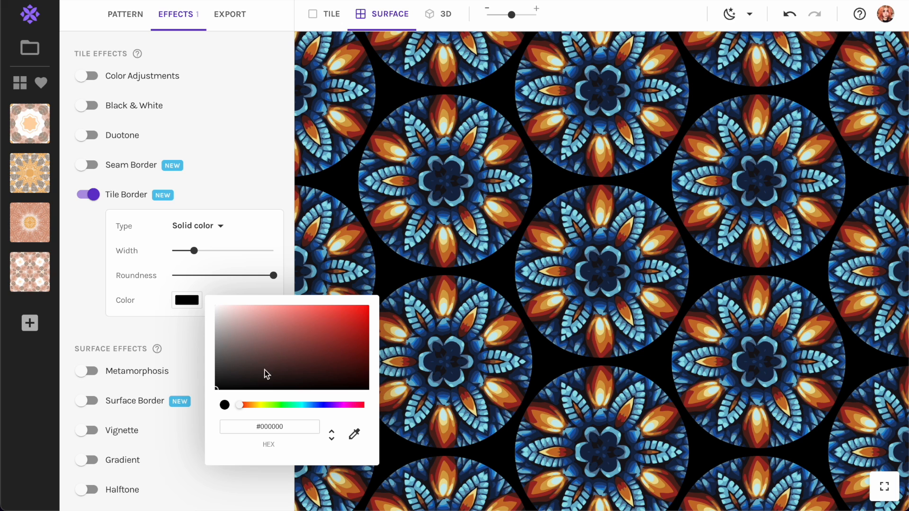
click(354, 434)
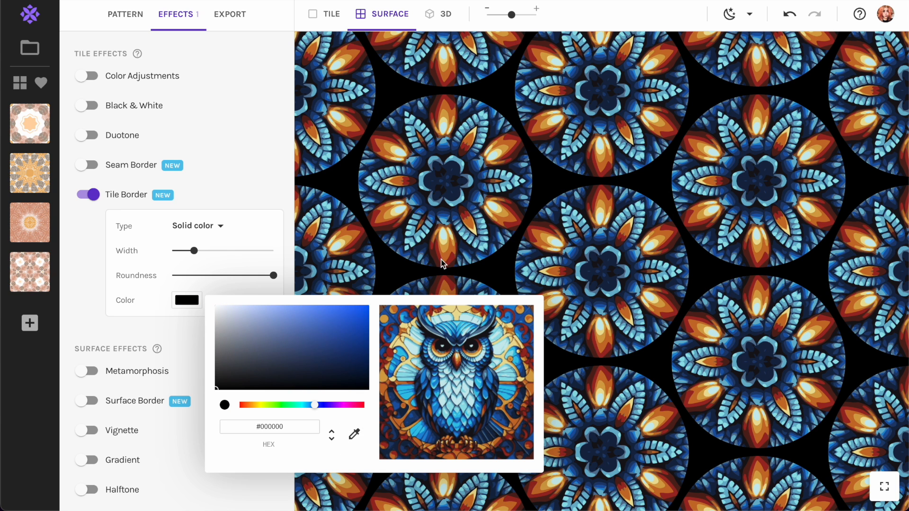
click(354, 434)
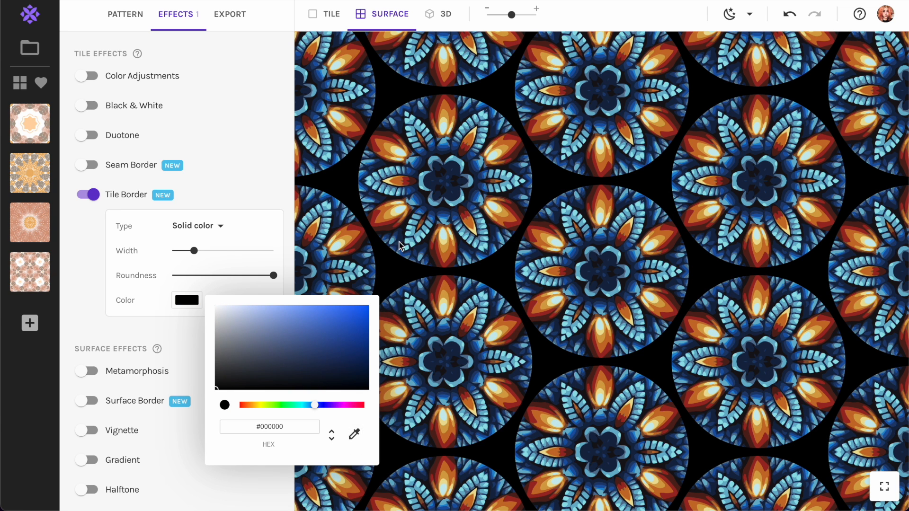
click(362, 438)
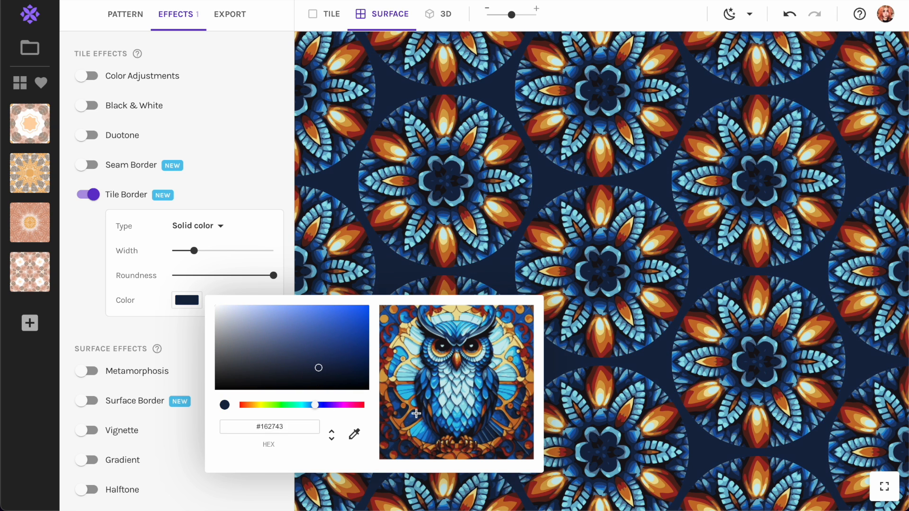
click(415, 409)
click(226, 155)
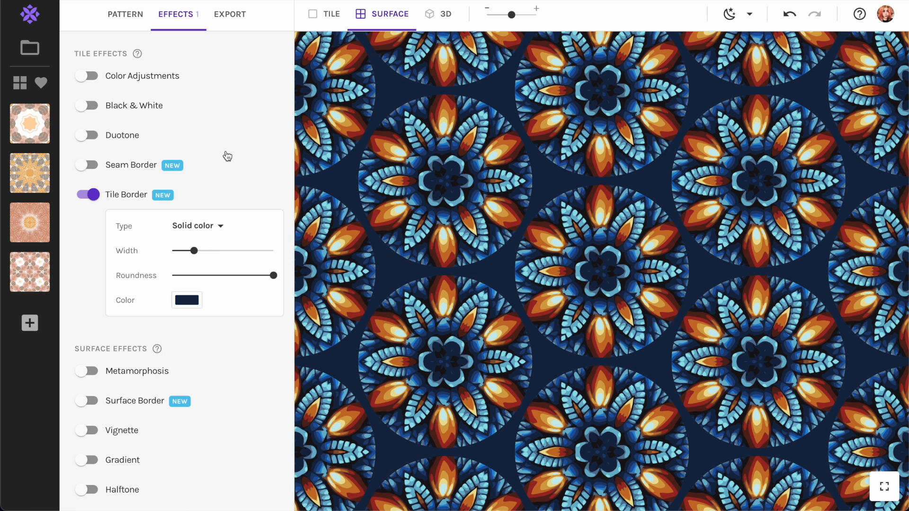
Turn off the Tile Border effect, and try the white Surface Border effect before turning it off too.
click(90, 195)
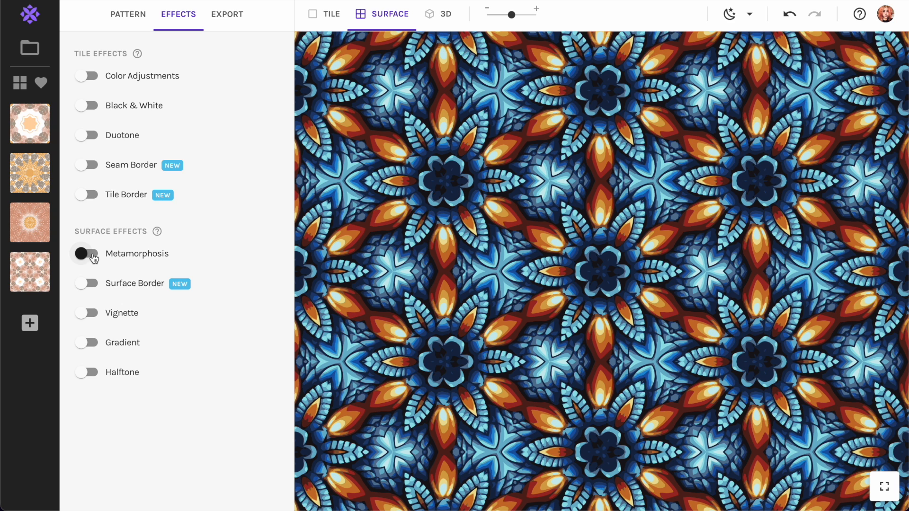
click(93, 284)
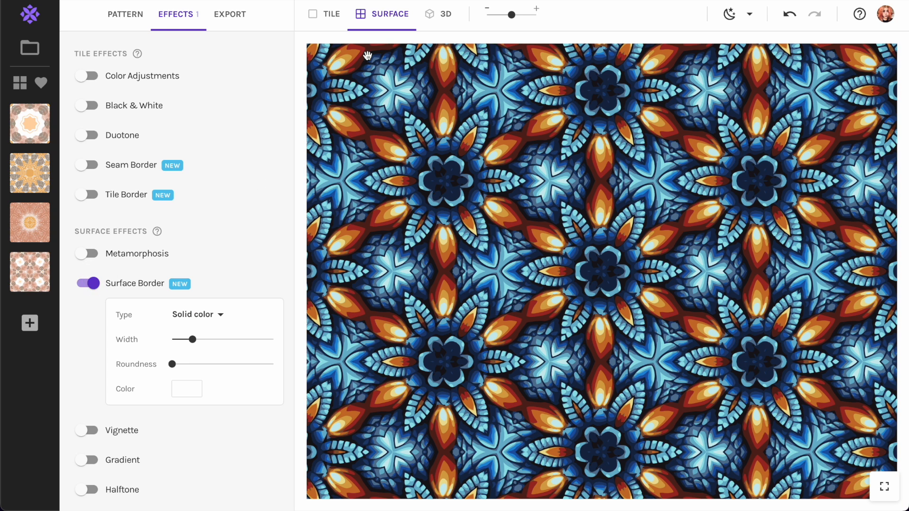
click(84, 286)
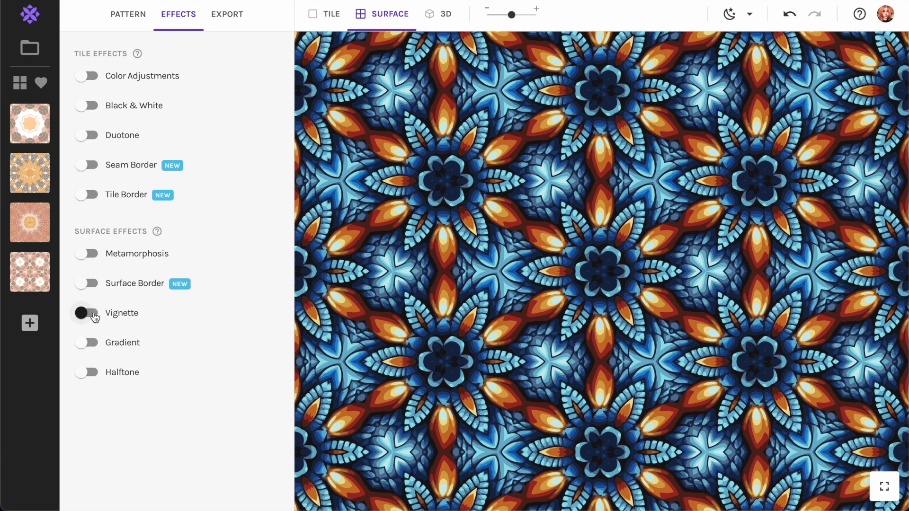
Try the black Vignette effect at a slightly larger size, and turn it off again.
click(93, 316)
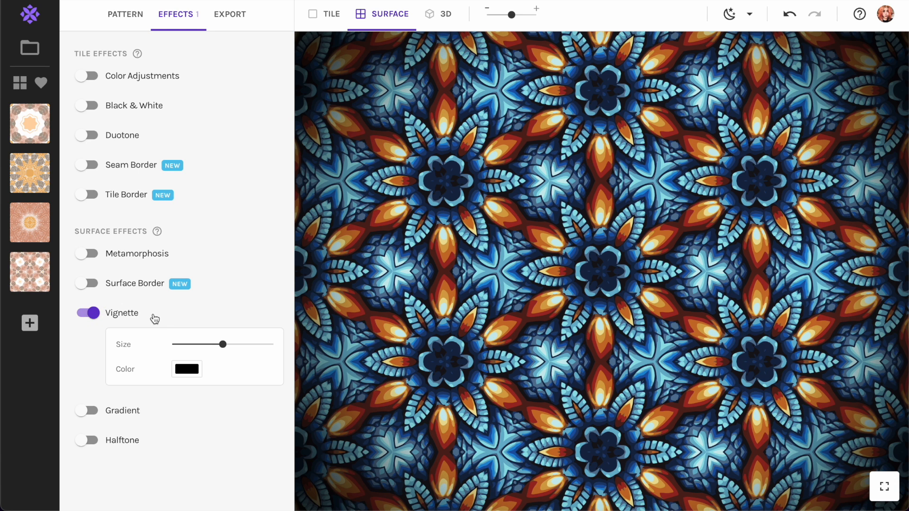
mouse_move(223, 344)
mouse_down()
mouse_move(307, 344)
mouse_move(211, 349)
mouse_move(274, 343)
mouse_move(235, 344)
mouse_up()
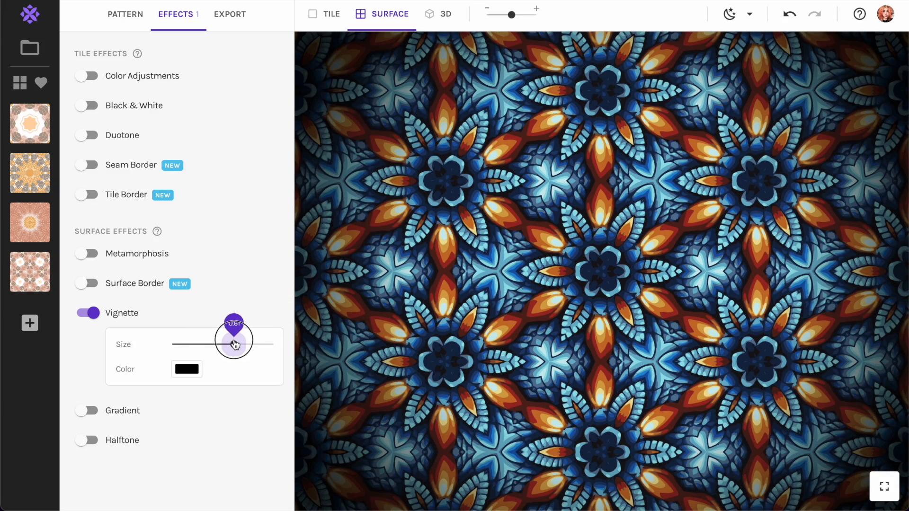
click(88, 313)
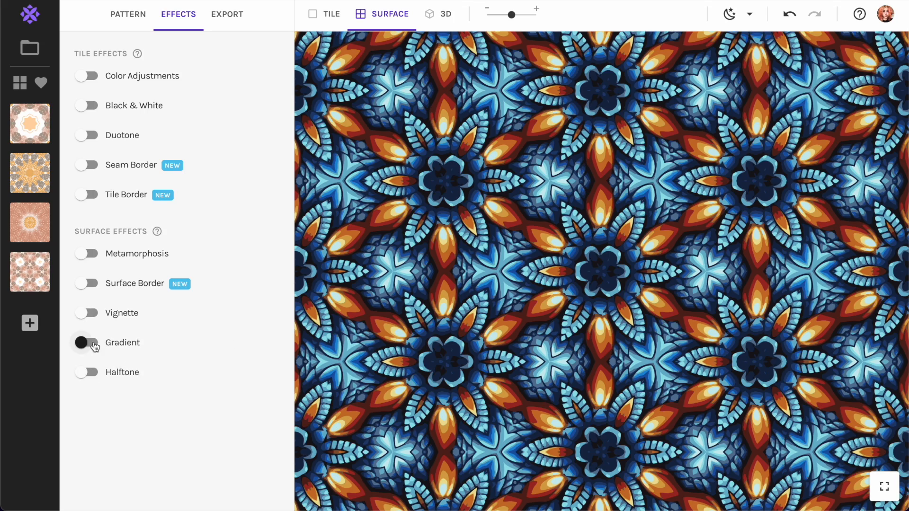
Try the Gradient effect in Hard Light mode and the Halftone effect, turning each one off again.
click(94, 347)
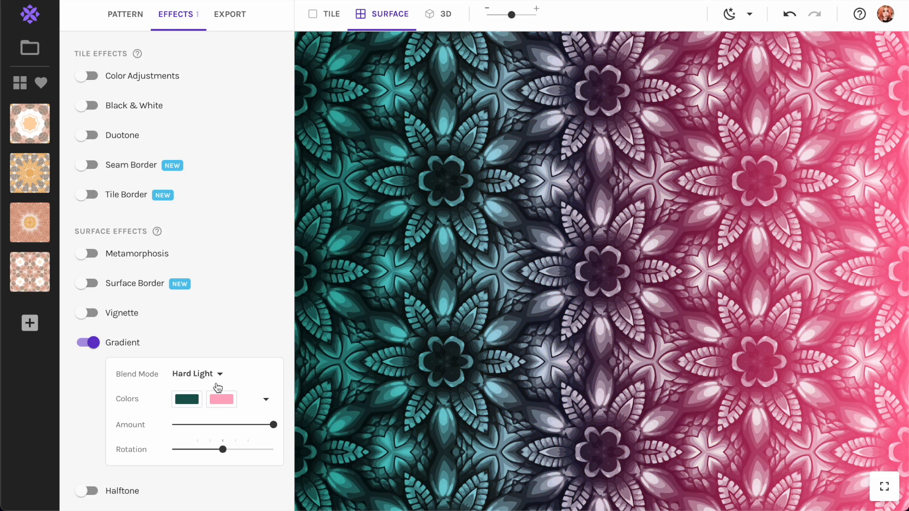
click(87, 344)
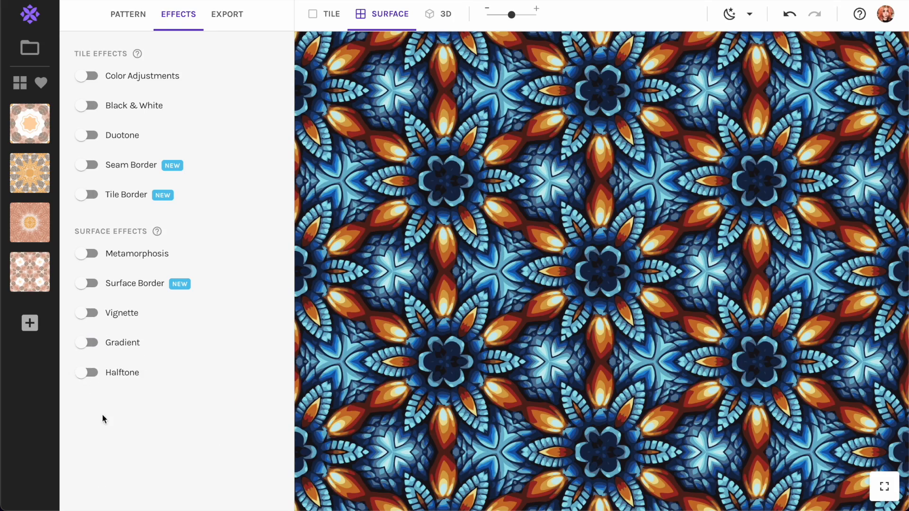
click(90, 373)
mouse_move(194, 403)
mouse_down()
mouse_move(257, 406)
mouse_move(181, 403)
mouse_up()
click(85, 372)
Apply a Linear Metamorphosis effect with the horizontal amount at maximum, the vertical amount at minimum and horizontal mirroring off.
click(90, 254)
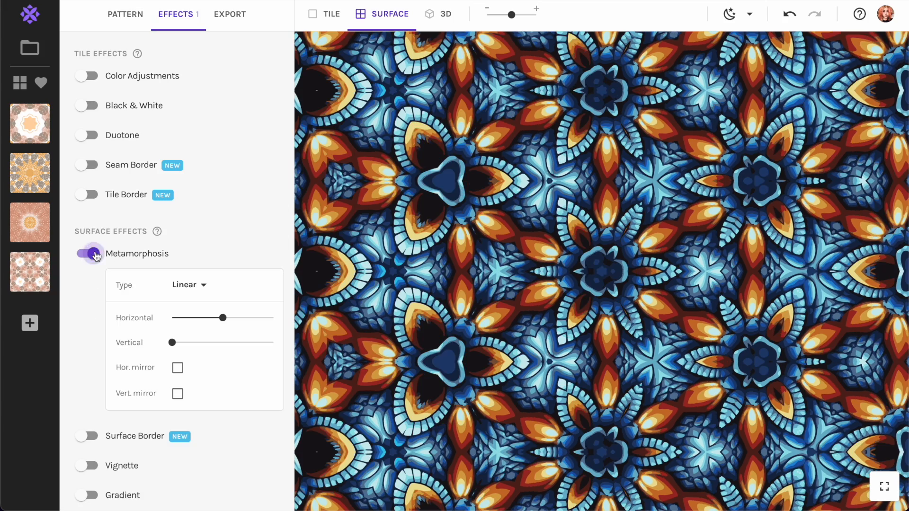
drag(223, 318, 284, 322)
scroll(567, 280, up, 5)
scroll(567, 280, down, 10)
mouse_move(172, 342)
mouse_down()
mouse_move(304, 344)
mouse_move(161, 354)
mouse_up()
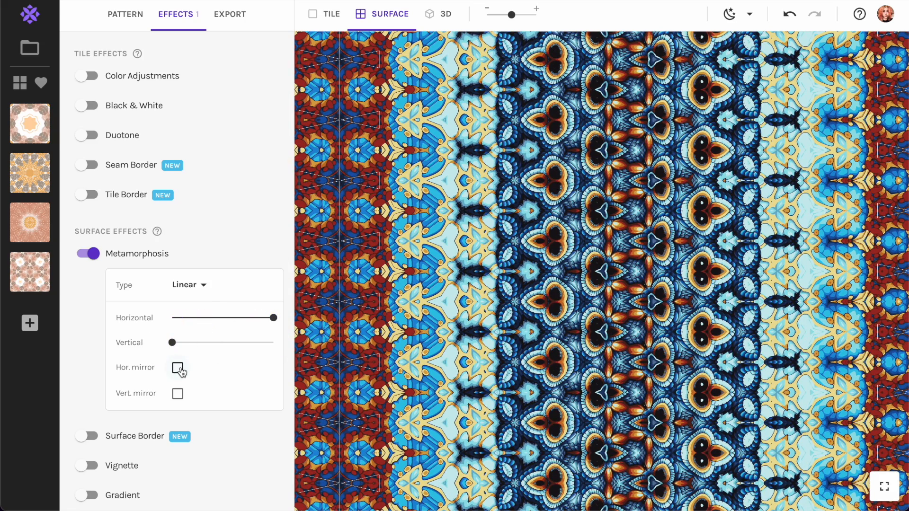
click(178, 369)
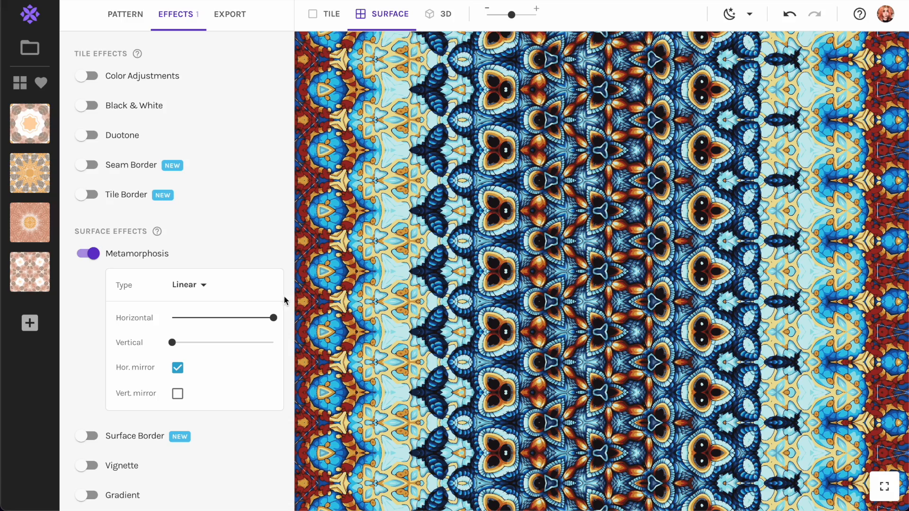
click(177, 367)
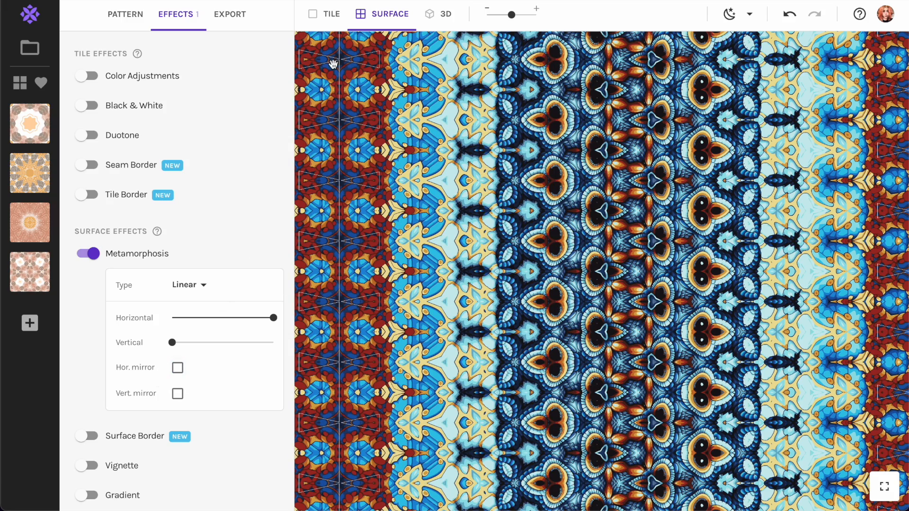
Change the pattern's tiling from Pyramid to Persian Star.
click(139, 15)
click(175, 63)
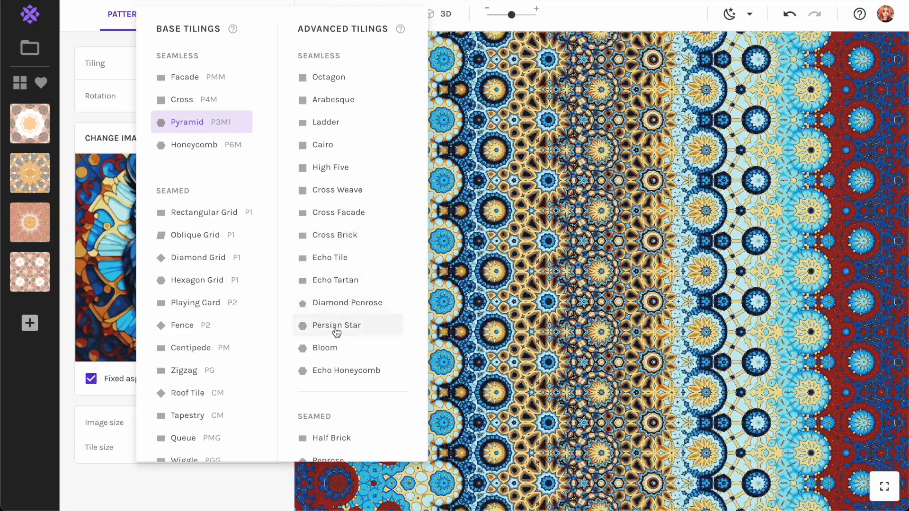
click(336, 326)
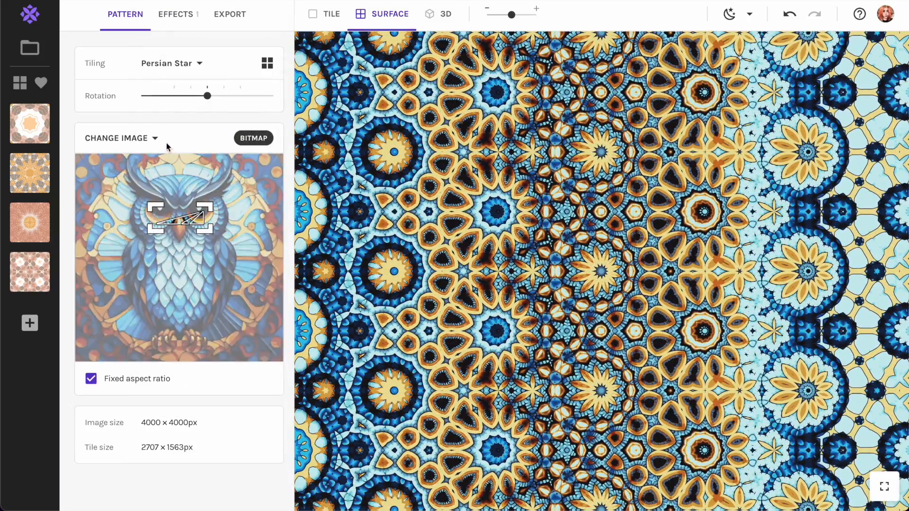
Switch the source image to the multicolored roses artwork, and enlarge and move the crop area between the lower orange and pink roses.
click(153, 137)
click(178, 301)
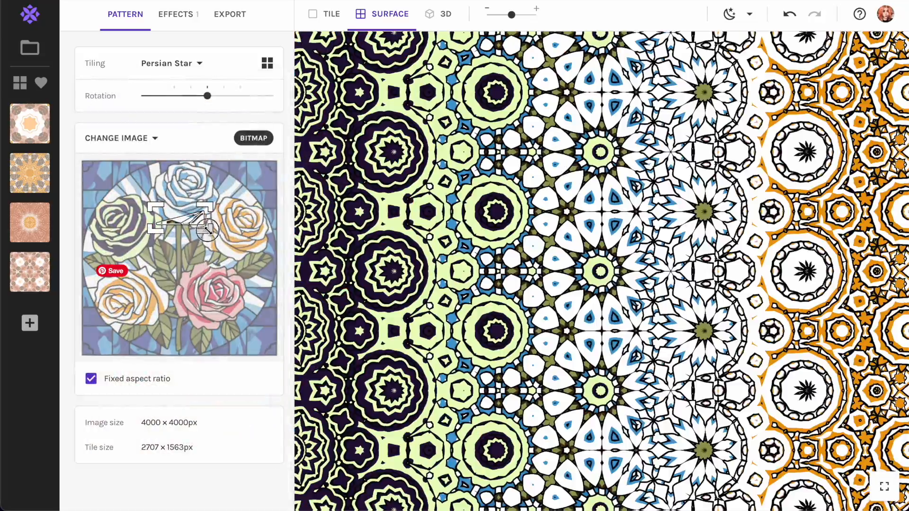
drag(208, 231, 238, 255)
drag(189, 229, 197, 278)
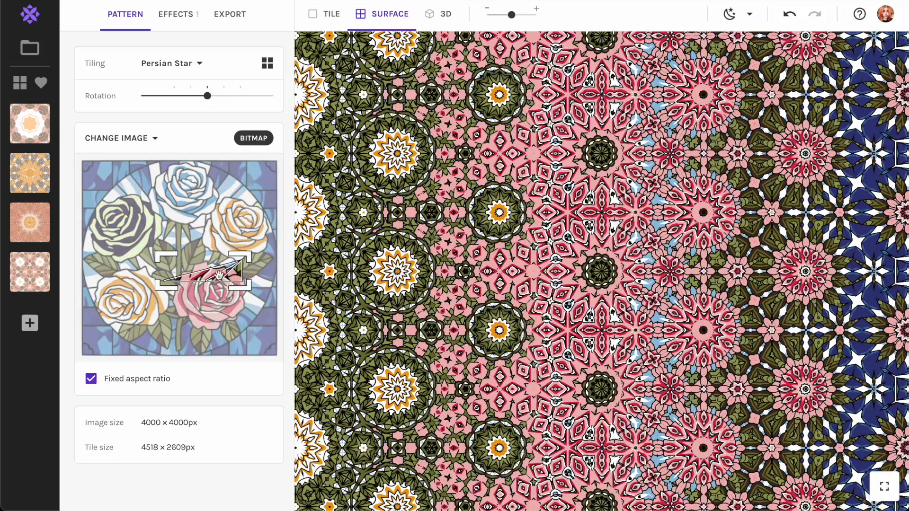
drag(218, 275, 183, 297)
Try the Echo Tartan tiling with double iterations and inspect the resulting pattern at different zoom levels.
click(190, 62)
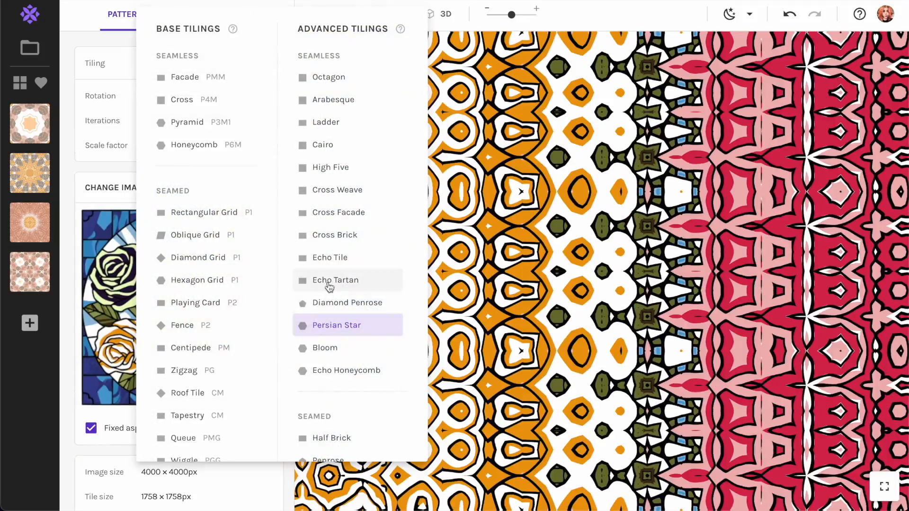
click(327, 282)
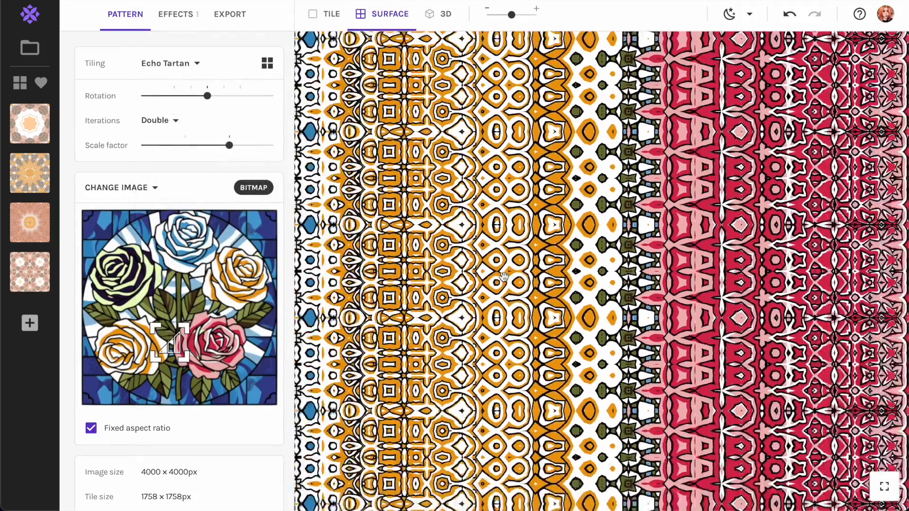
scroll(518, 310, up, 5)
scroll(480, 258, down, 3)
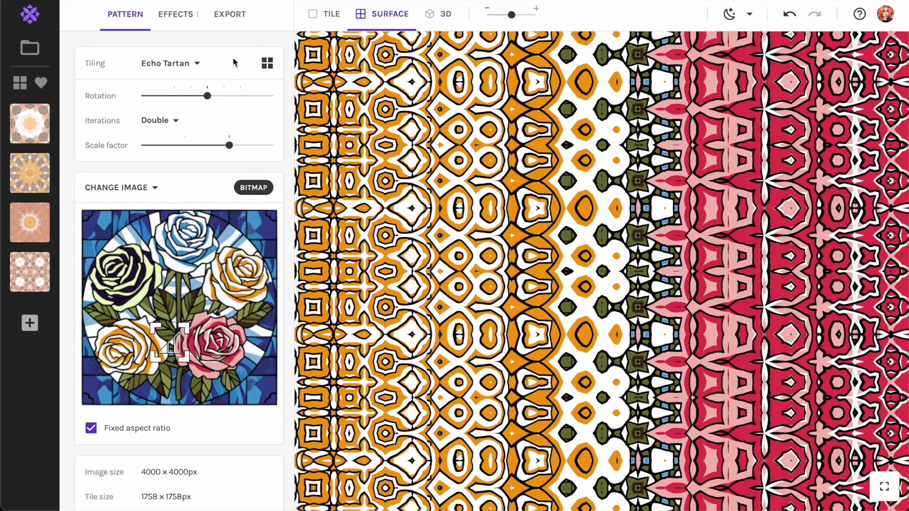
Switch the tiling to Facade, and make the crop area taller and wider and place it over the blue rose.
click(164, 63)
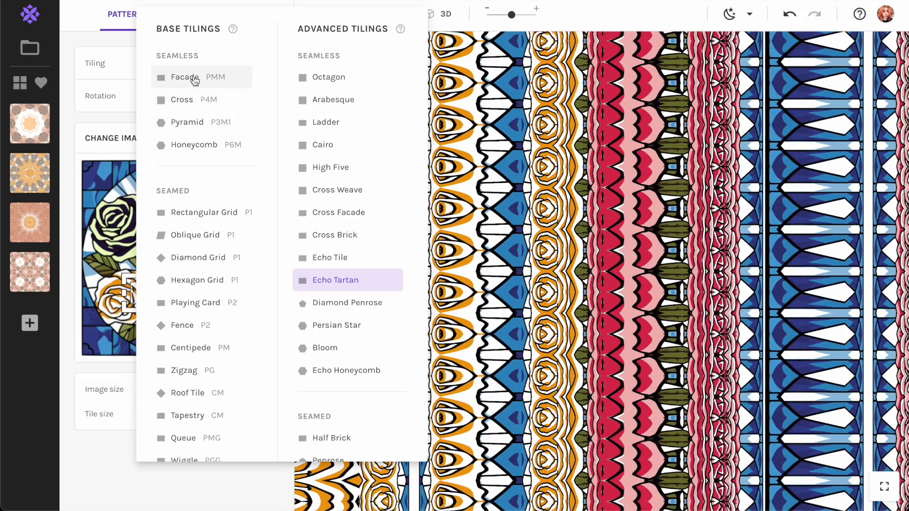
click(194, 78)
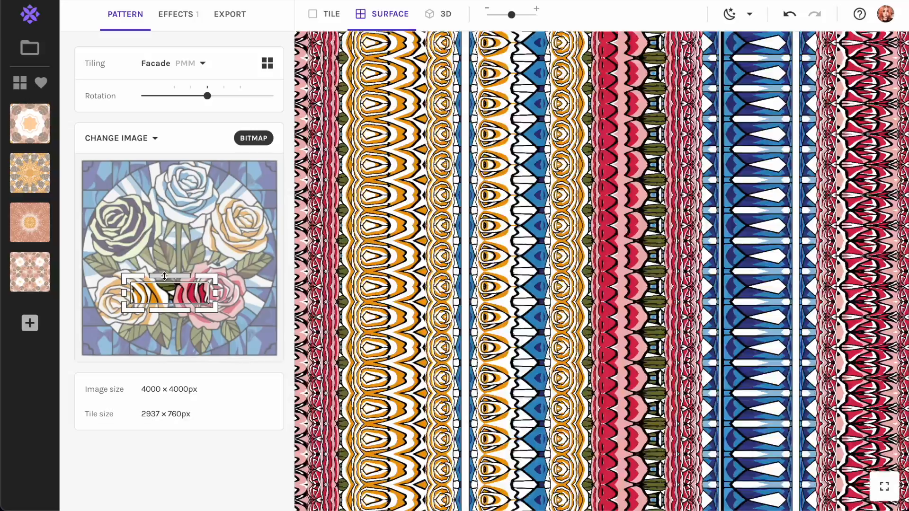
drag(167, 275, 167, 225)
drag(214, 258, 243, 257)
drag(192, 225, 188, 183)
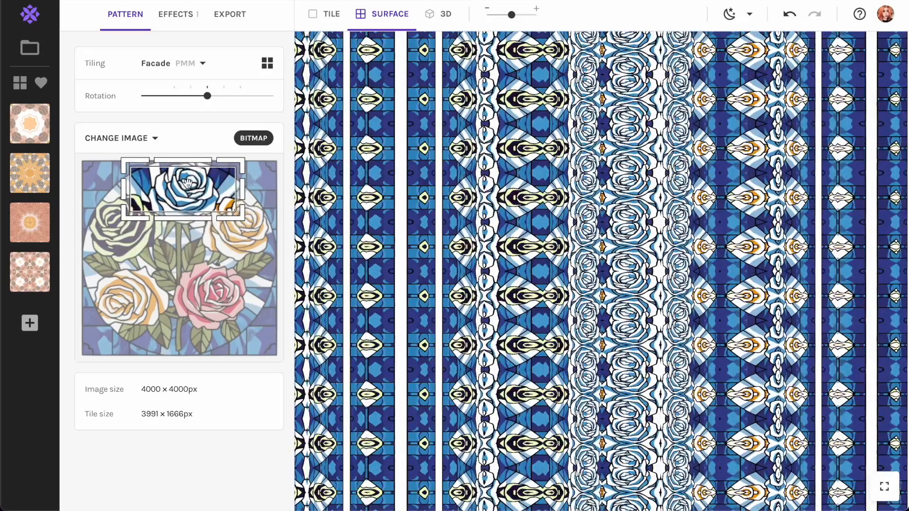
Reduce the crop to a shallow, shorter strip along the artwork's upper right edge, and save the pattern to the collection.
drag(183, 219, 182, 189)
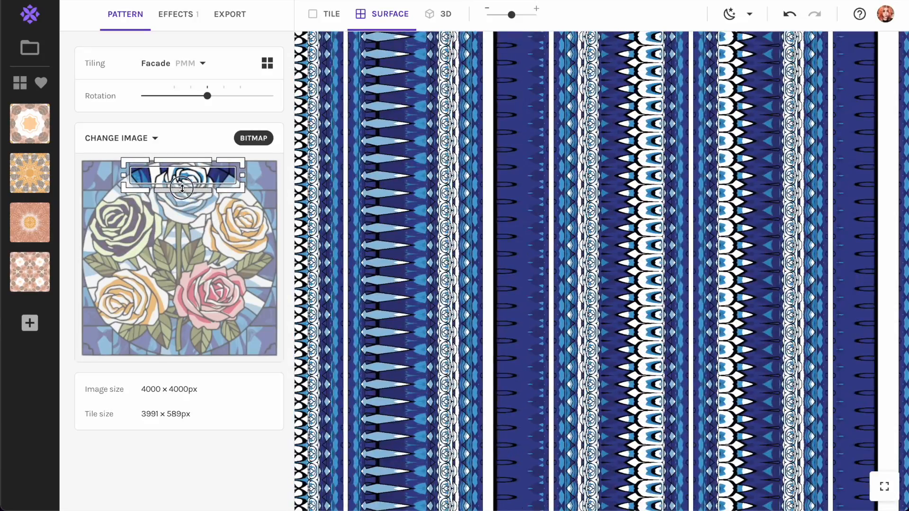
scroll(557, 184, up, 5)
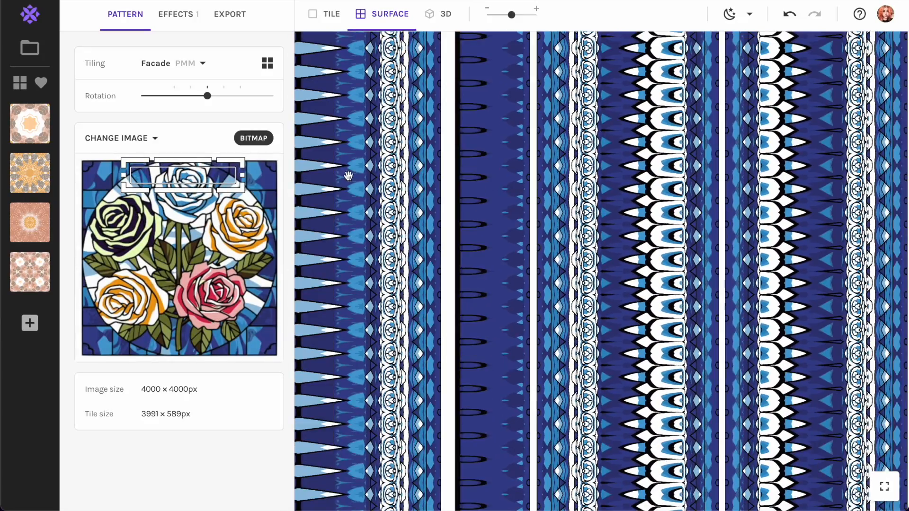
drag(242, 175, 219, 176)
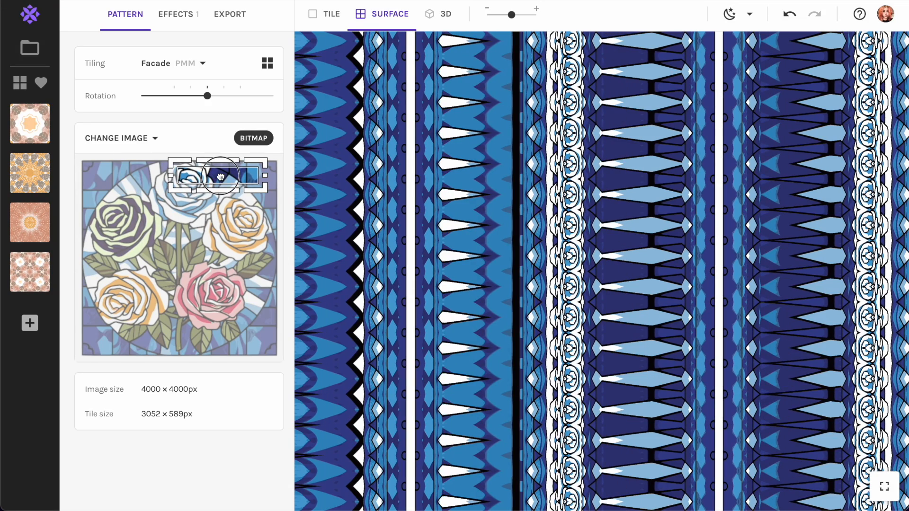
click(34, 323)
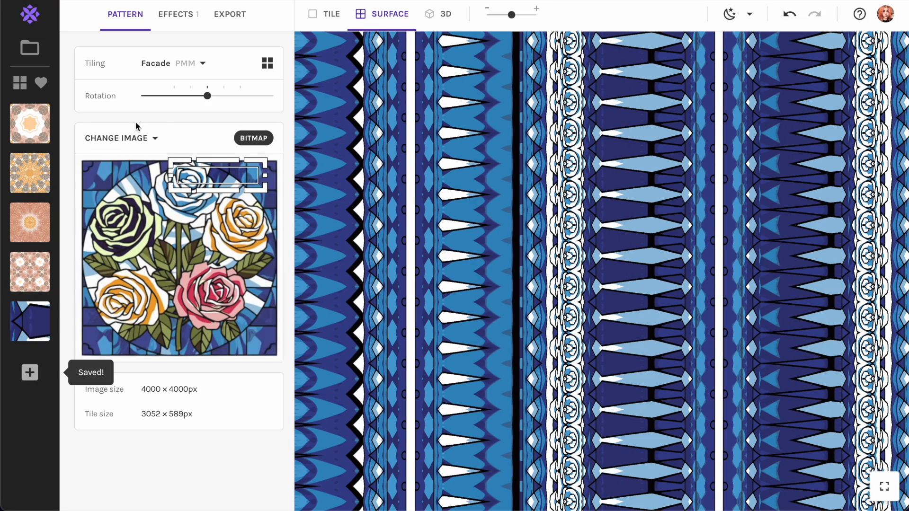
Switch the source image to the red rose artwork and move the crop area onto its left petals.
click(138, 138)
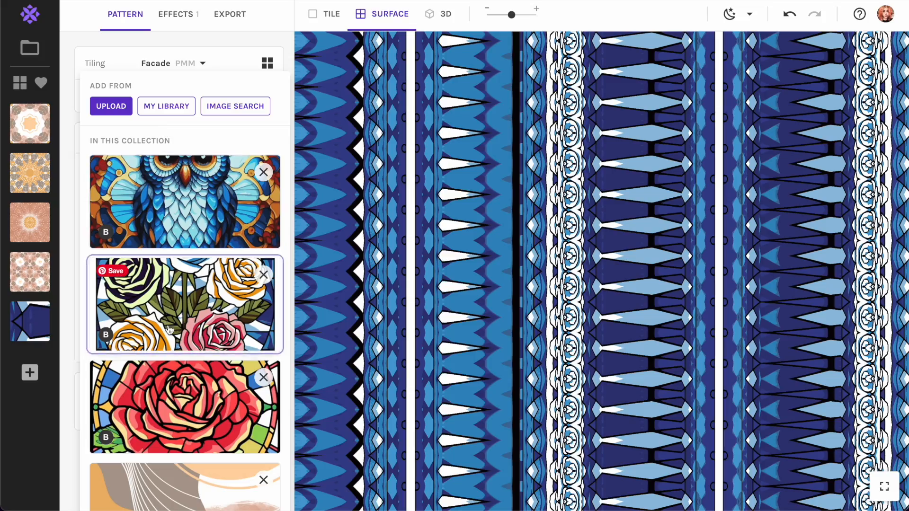
click(175, 413)
drag(213, 180, 125, 264)
Set the tiling to High Five and move the crop area up to the red rose's upper-left edge.
click(171, 71)
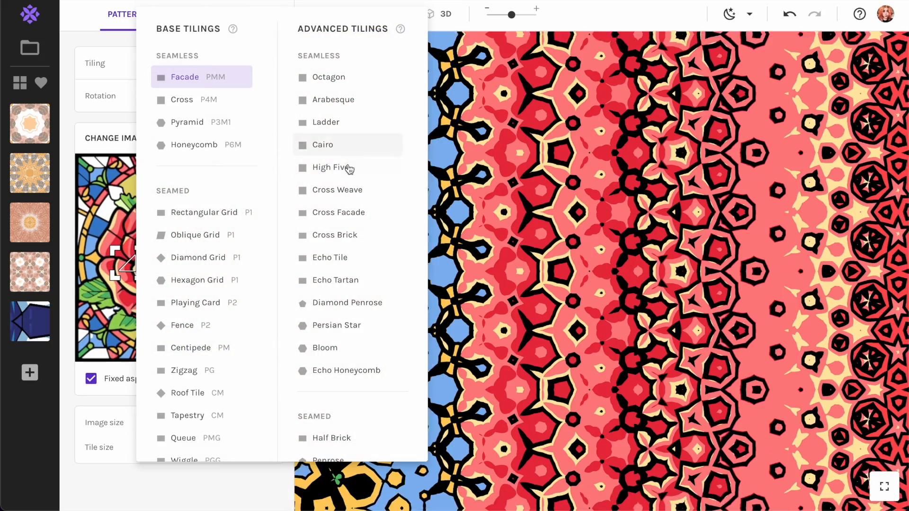
click(349, 174)
drag(144, 247, 143, 211)
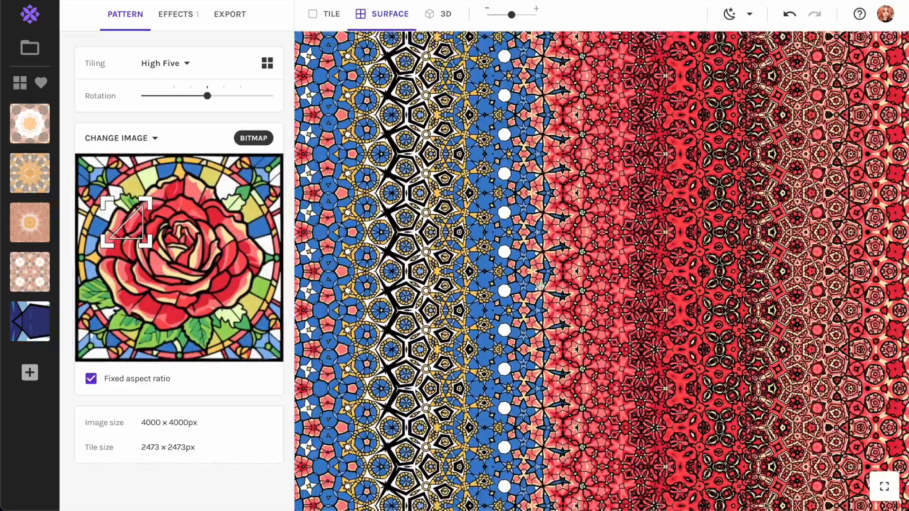
Move the crop area onto the red rose's right edge and switch the tiling to Persian Star.
drag(143, 244, 251, 251)
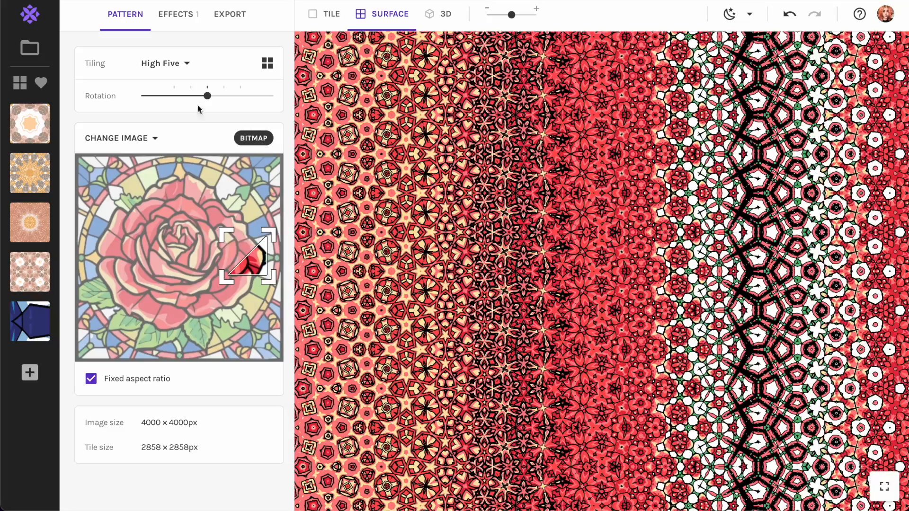
click(162, 62)
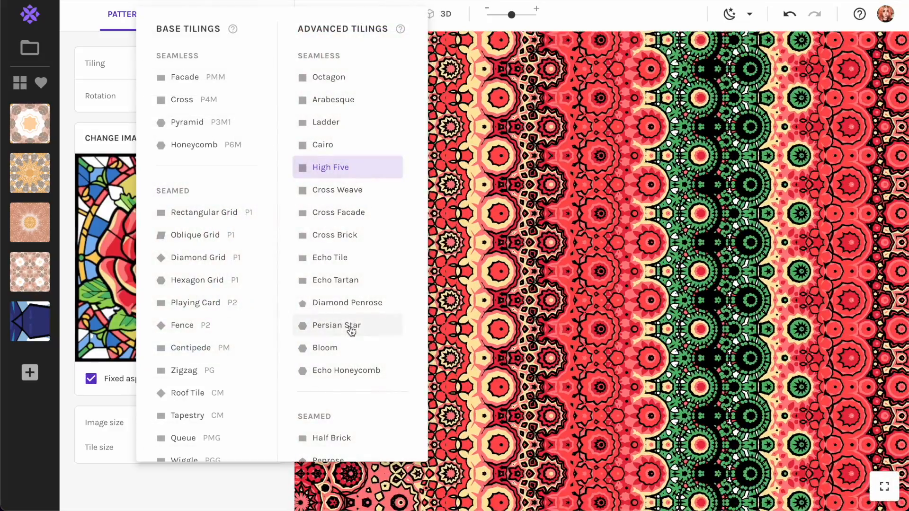
click(351, 327)
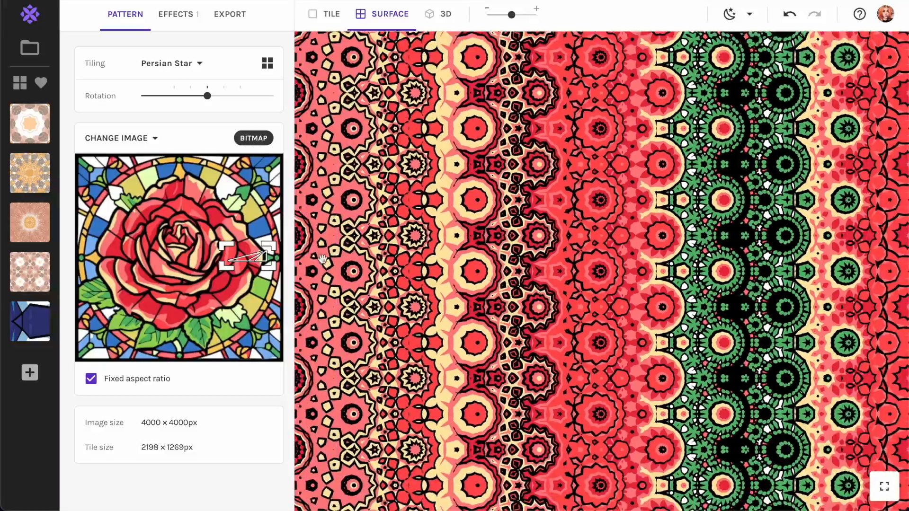
Enlarge the crop area toward the rose's centre and move it down over the leaves below the petals.
drag(226, 264, 187, 281)
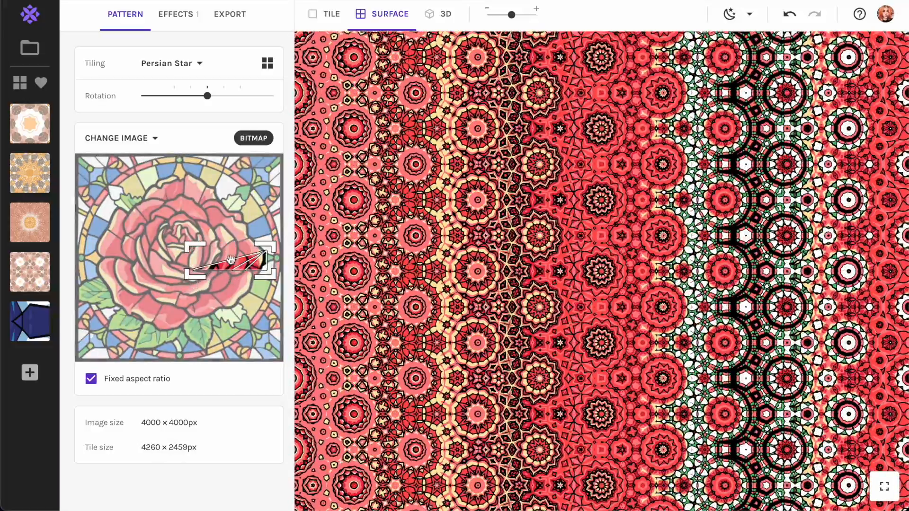
drag(243, 264, 238, 322)
scroll(545, 234, up, 10)
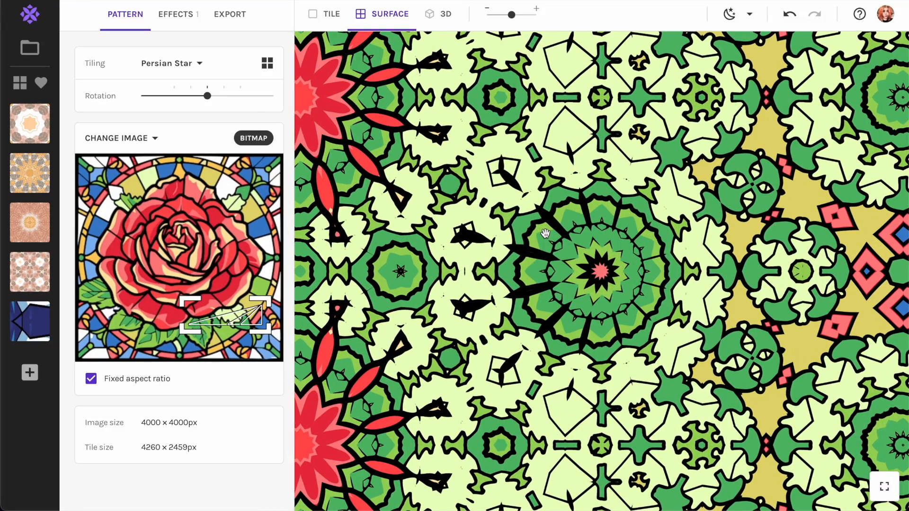
Change the tiling to Echo Honeycomb and enlarge the crop area so it also covers the rose's lower petals.
click(187, 63)
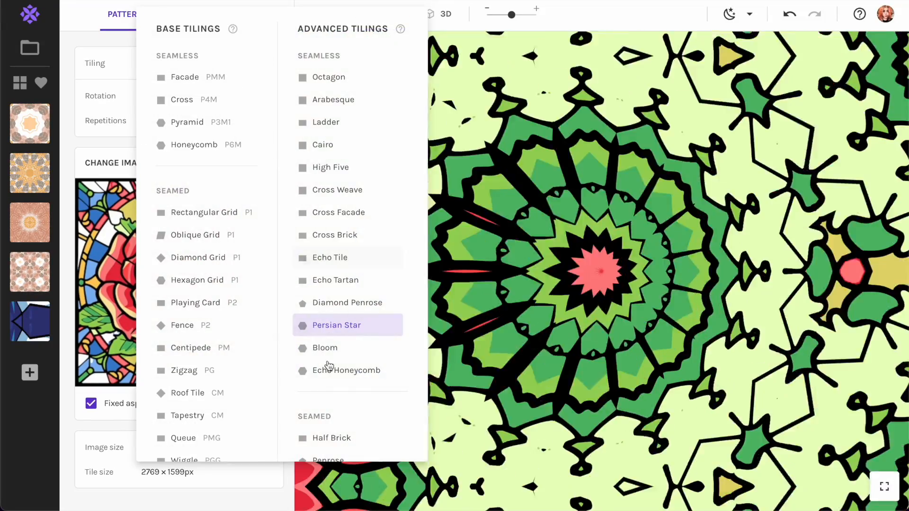
click(331, 374)
scroll(524, 308, down, 10)
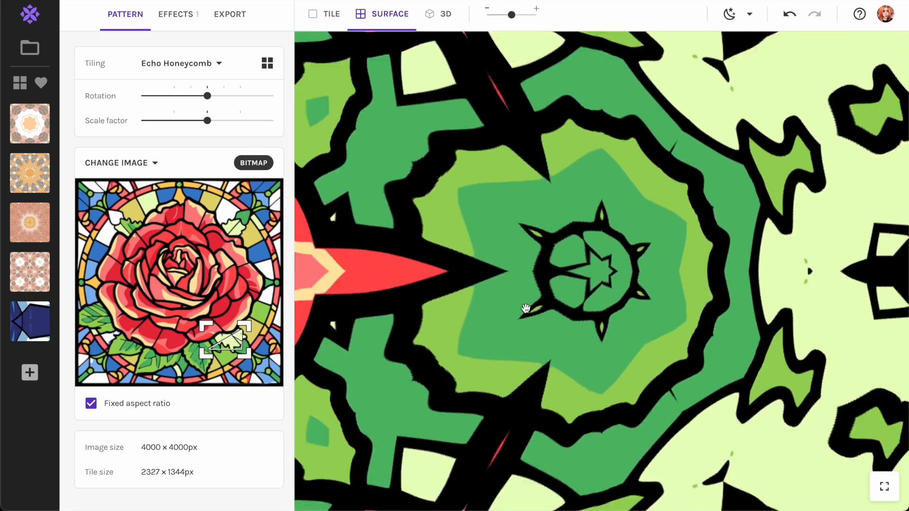
scroll(536, 356, down, 5)
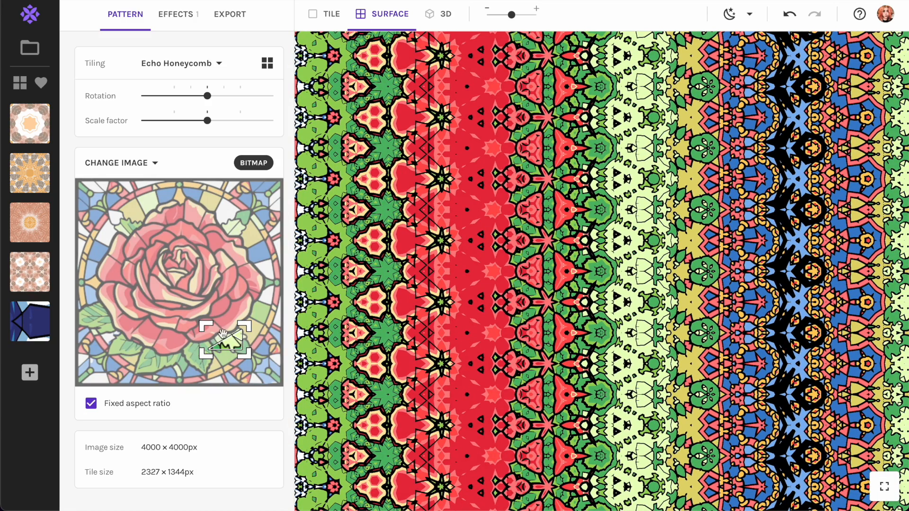
drag(199, 323, 157, 297)
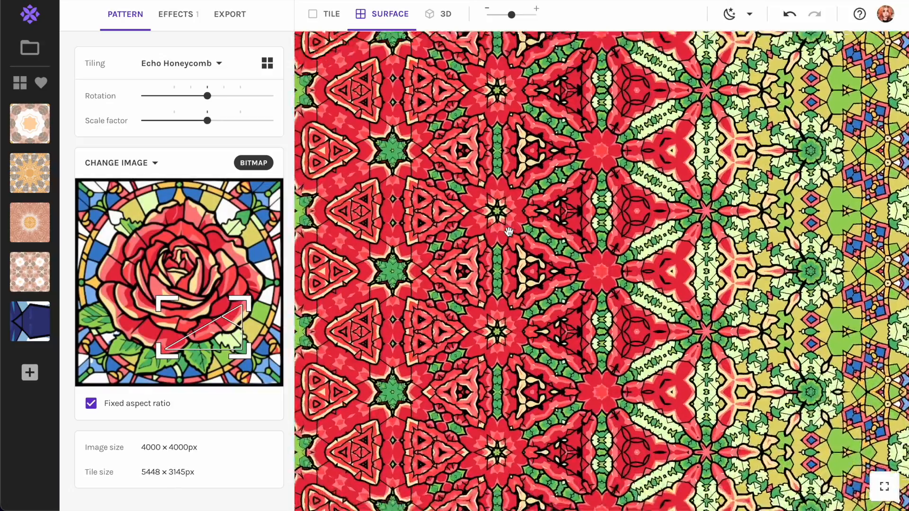
Switch the source image to the blue owl artwork and move the crop area over its lower wing.
click(146, 162)
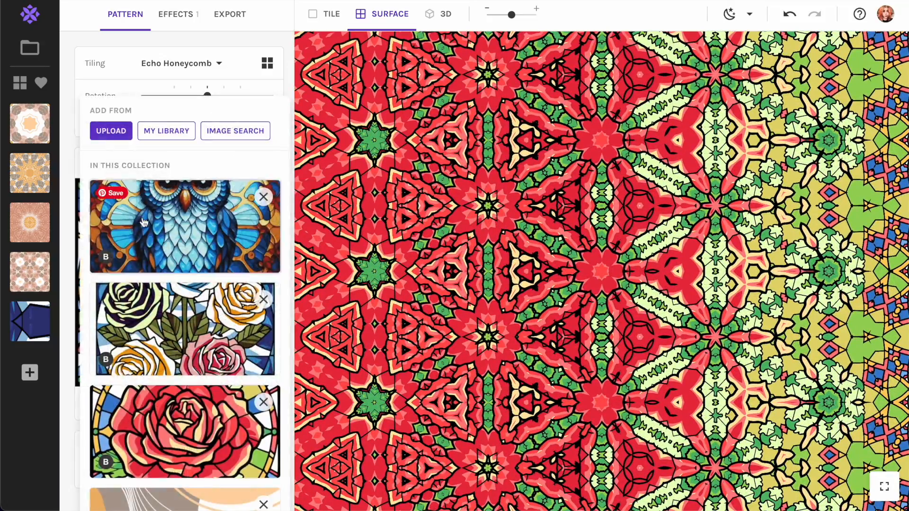
click(144, 223)
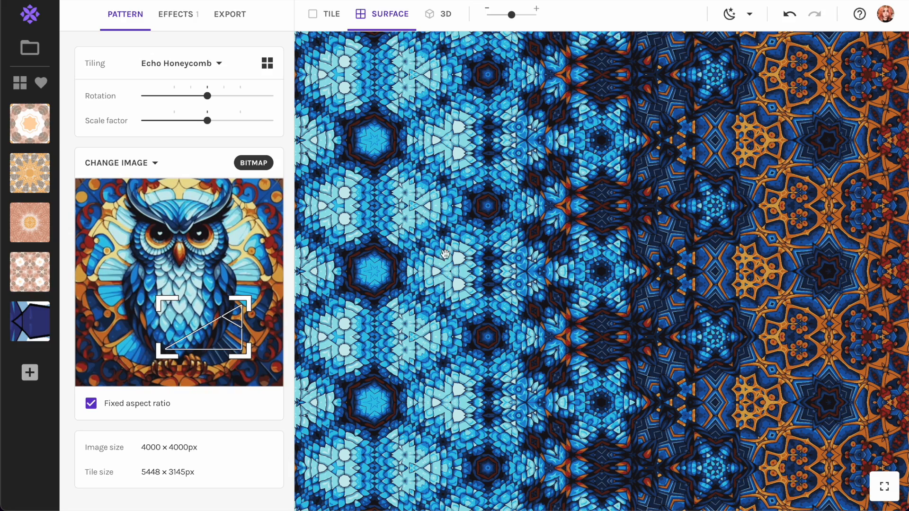
drag(213, 330, 222, 338)
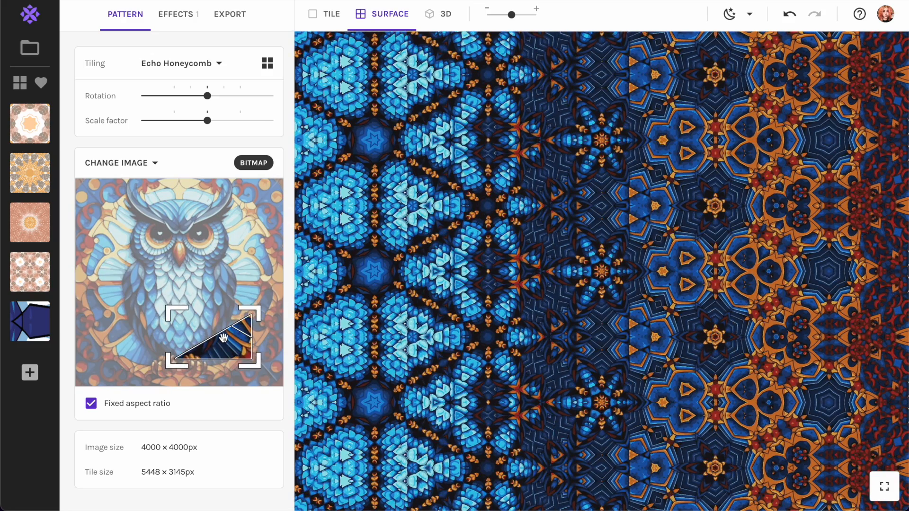
Set the tiling to Arabesque with a diagonal rotation and save the pattern to the collection.
click(192, 69)
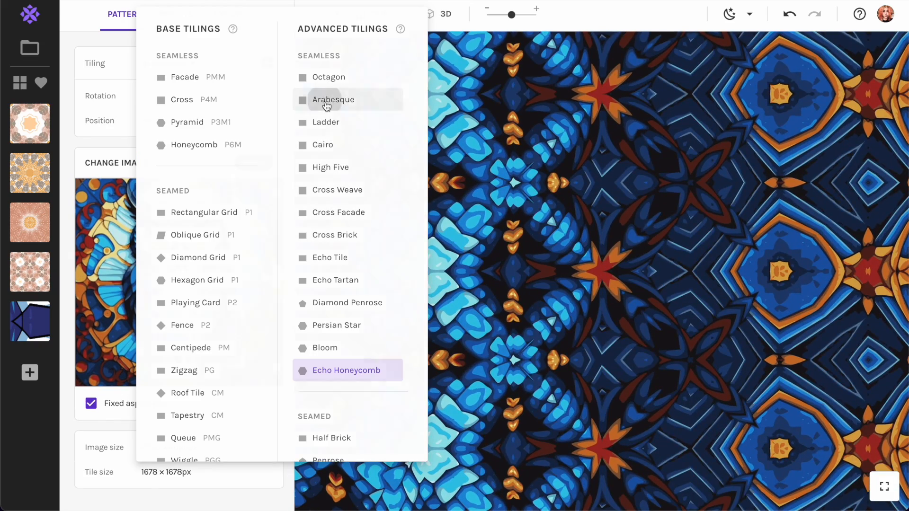
click(326, 105)
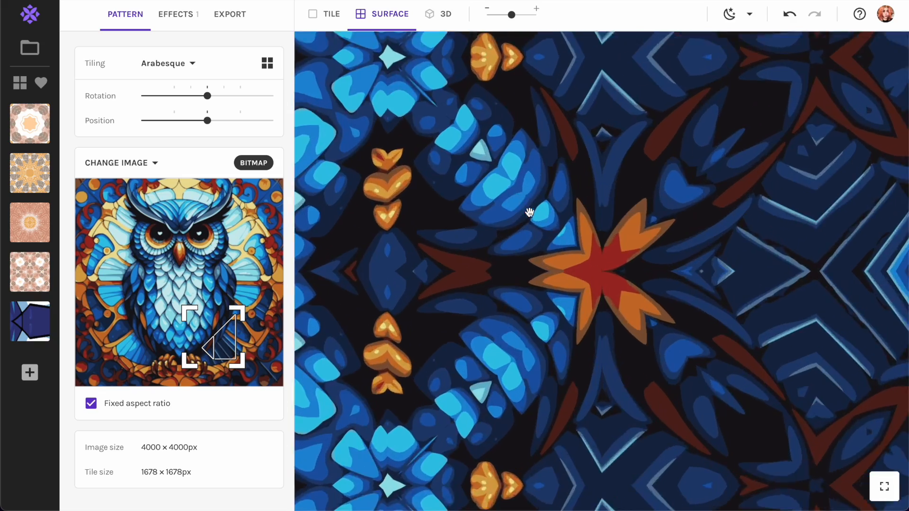
scroll(546, 266, up, 3)
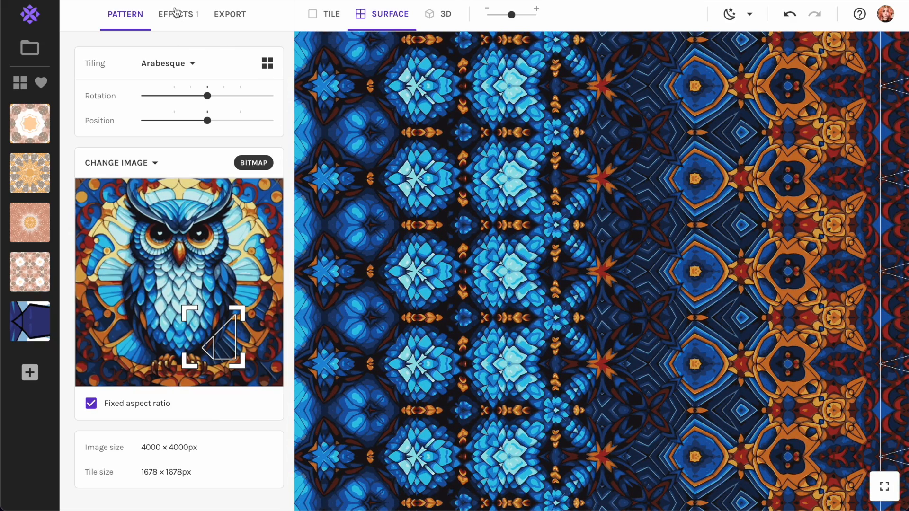
drag(207, 95, 225, 97)
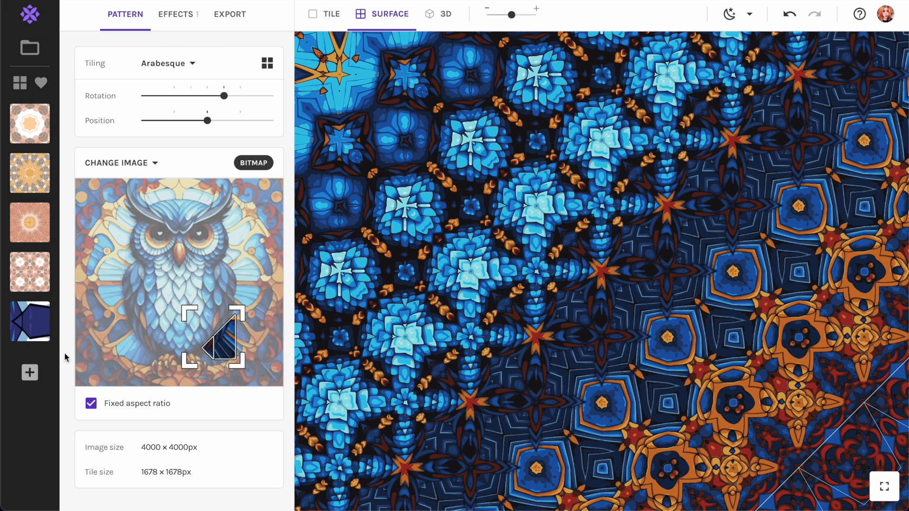
click(32, 372)
Move the crop area onto the owl's light blue chest feathers.
drag(216, 340, 181, 299)
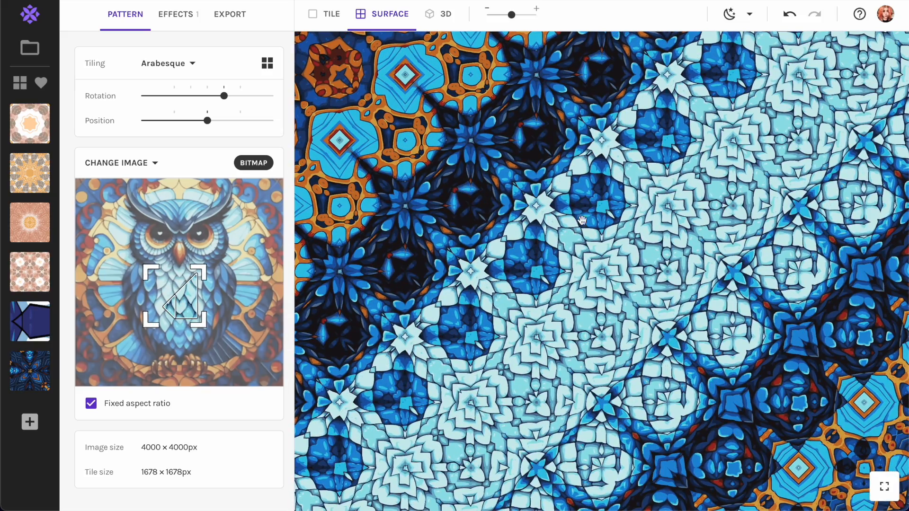
drag(622, 215, 663, 310)
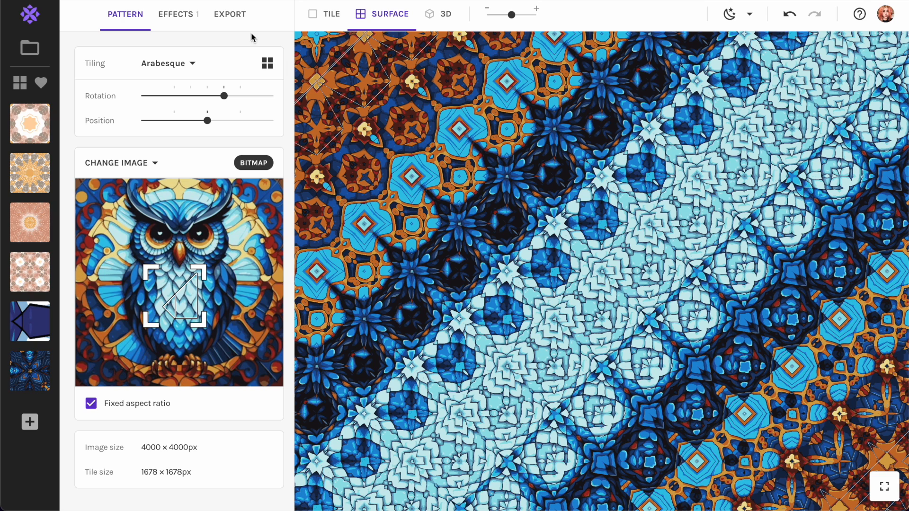
Set up a surface export with a custom size of 10000 × 10000 pixels.
click(229, 20)
click(142, 137)
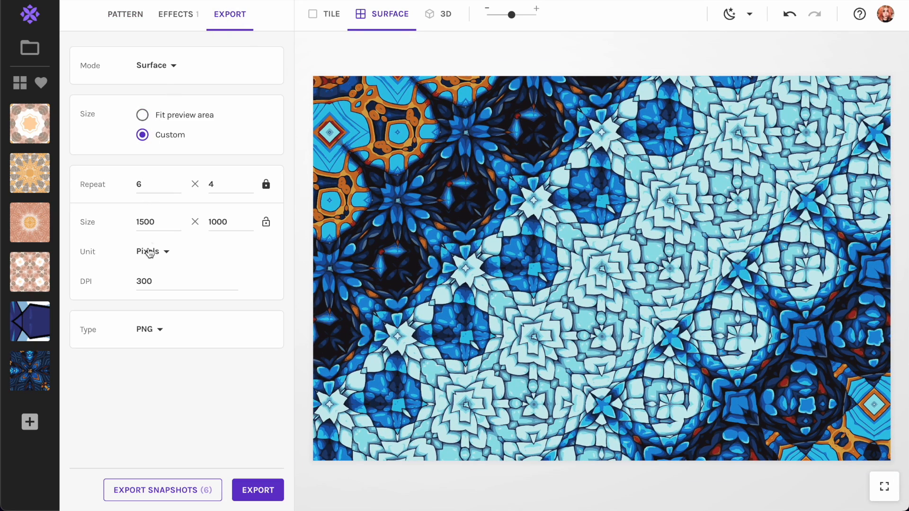
double_click(146, 221)
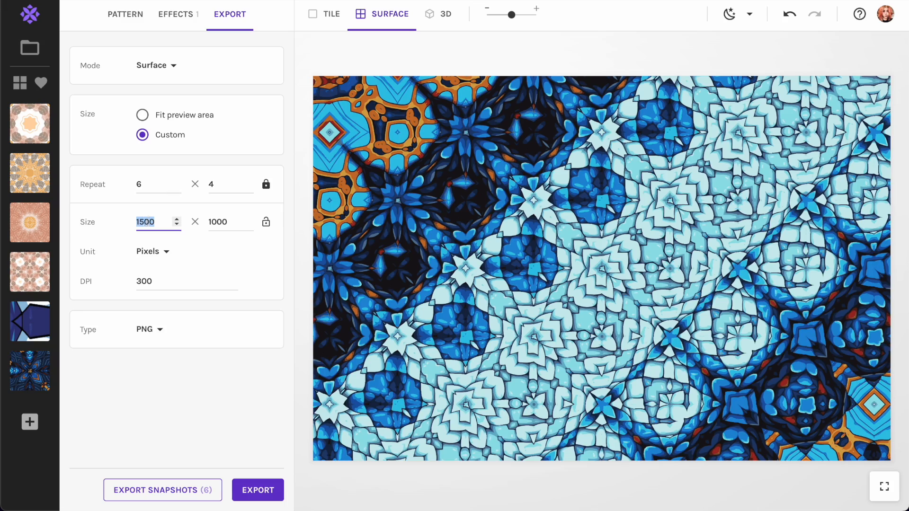
text(10000)
double_click(218, 222)
text(10000)
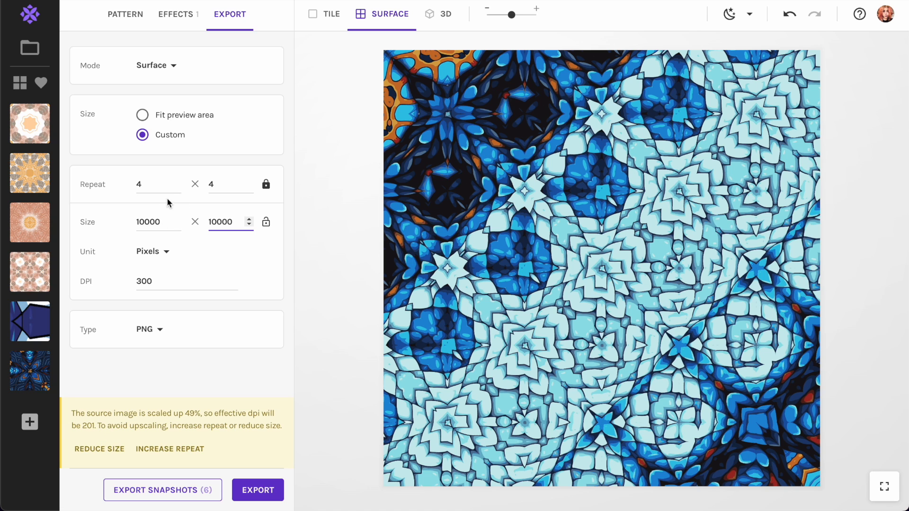
Increase the export's pattern repeat to 6.1 × 6.1.
click(176, 182)
click(176, 182)
click(176, 182)
click(176, 182)
click(176, 181)
click(176, 182)
click(177, 182)
click(176, 182)
click(176, 182)
click(176, 182)
click(177, 182)
click(176, 182)
click(176, 182)
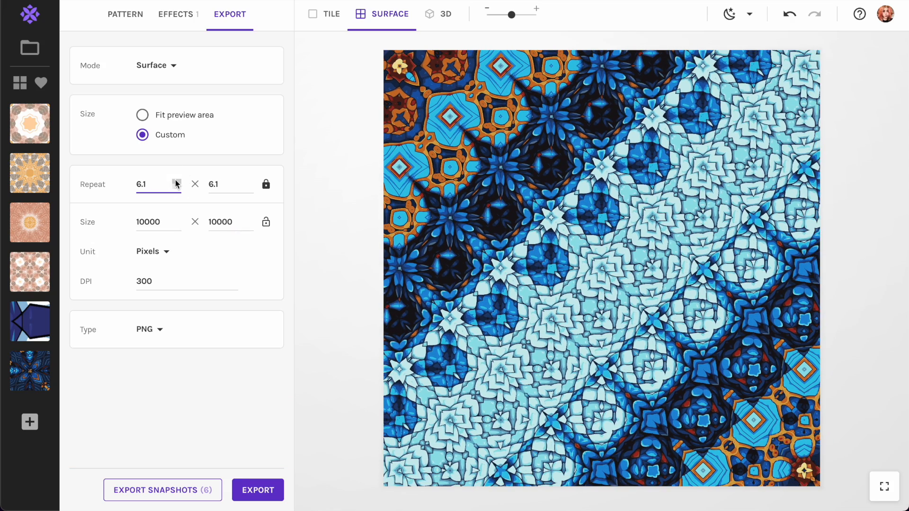
click(126, 14)
mouse_move(223, 94)
mouse_down()
mouse_move(190, 95)
mouse_move(224, 96)
mouse_up()
click(223, 15)
Export the surface as a PNG and save it in Downloads as "trippy blue pattern for rb.png".
click(264, 490)
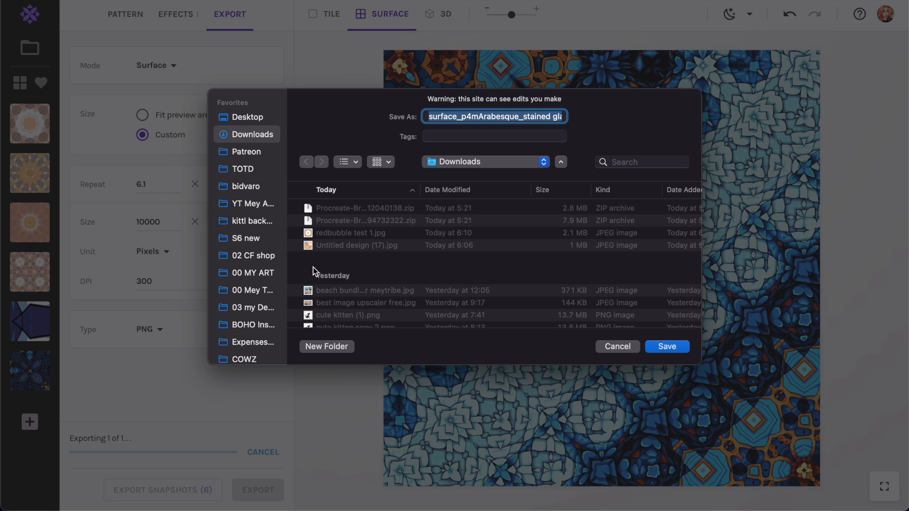
text(tl)
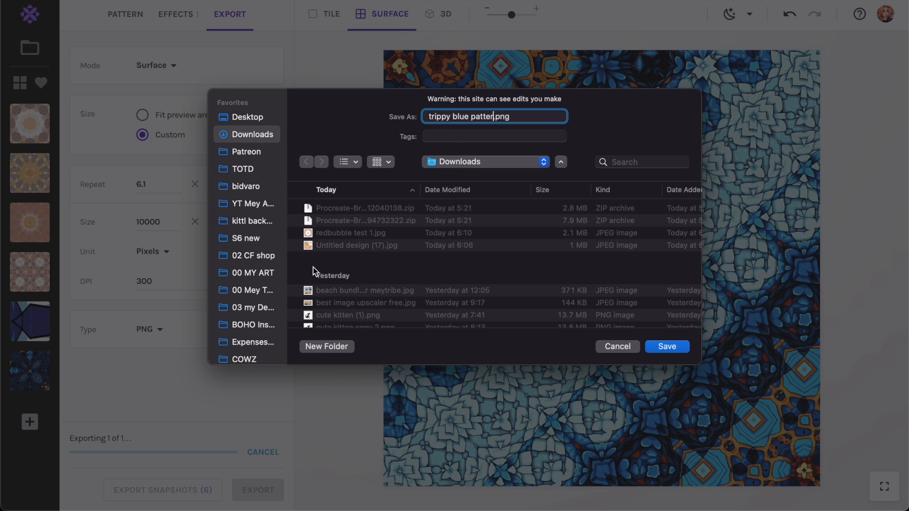
key(Return)
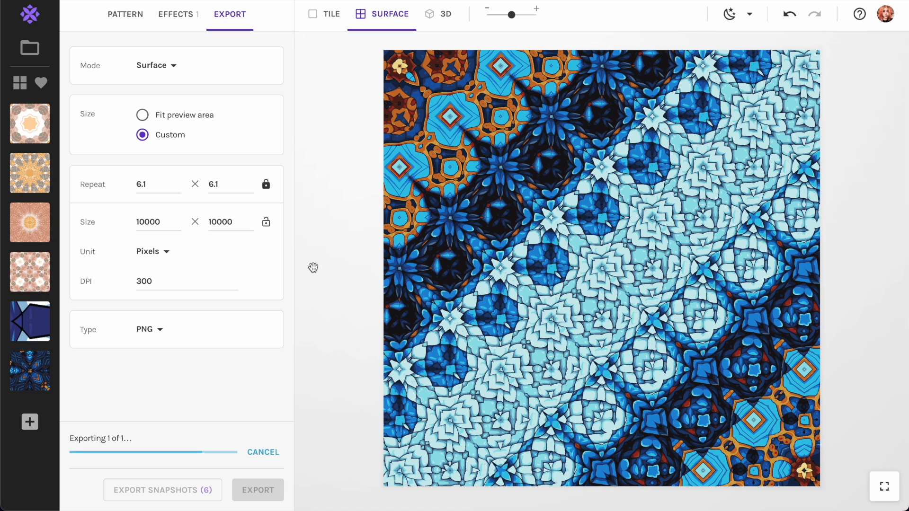
Switch to Finder and compare the file info of "redbubble test 1.jpg" and "trippy blue pattern for rb.png" in Downloads.
click(81, 473)
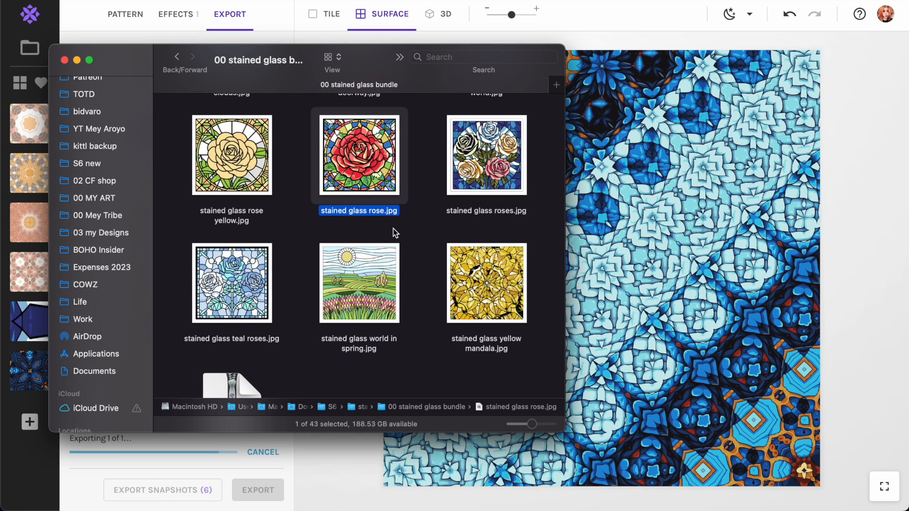
scroll(100, 116, up, 3)
click(91, 130)
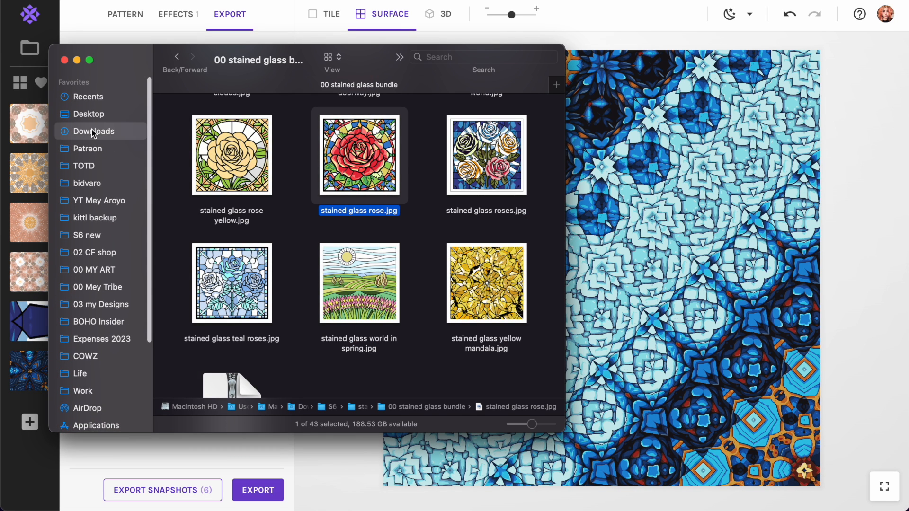
right_click(330, 145)
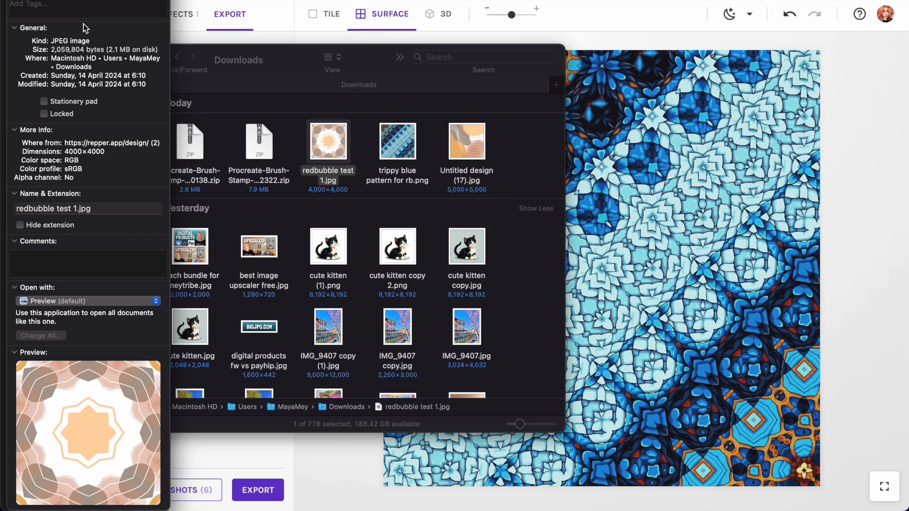
key(super+w)
right_click(409, 138)
click(454, 206)
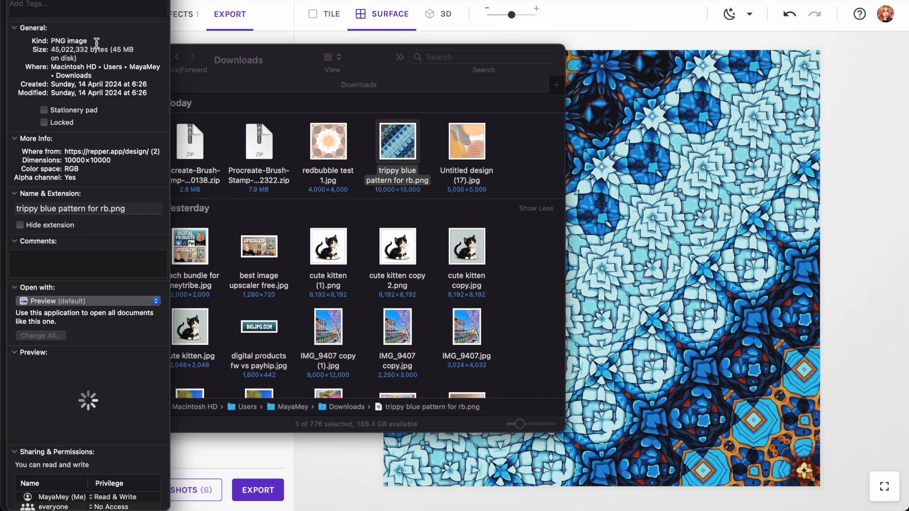
key(super+w)
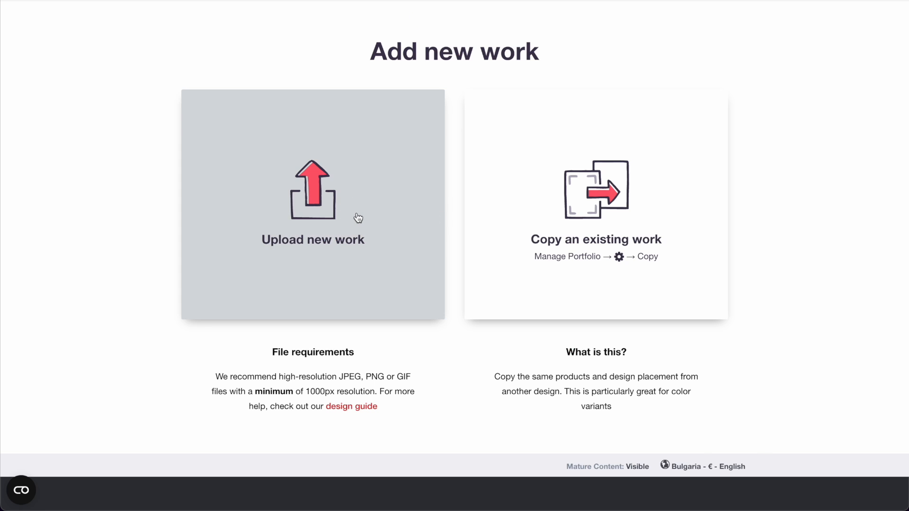
Switch to Redbubble and upload "trippy blue pattern for rb.png" from Downloads as a new work.
click(358, 217)
click(151, 60)
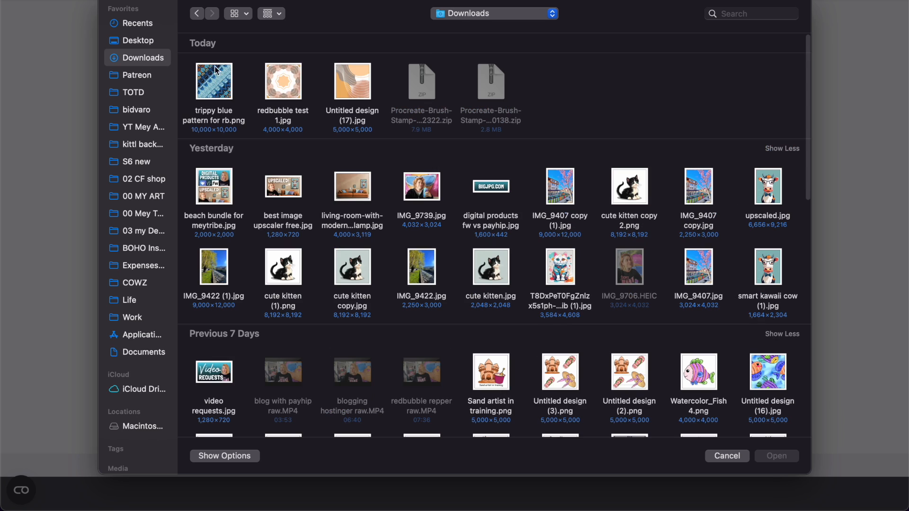
double_click(215, 85)
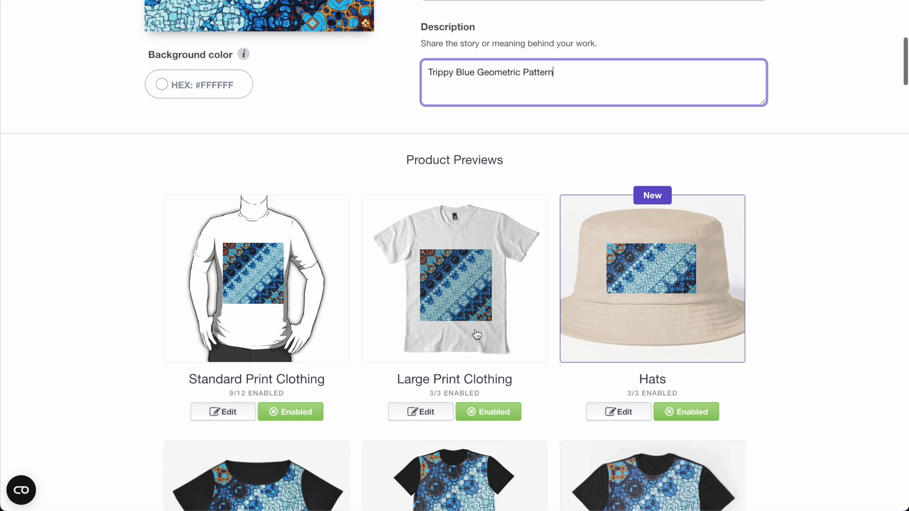
Disable the Standard Print Clothing, Large Print Clothing and Hats products for the new work.
scroll(290, 374, down, 2)
click(290, 374)
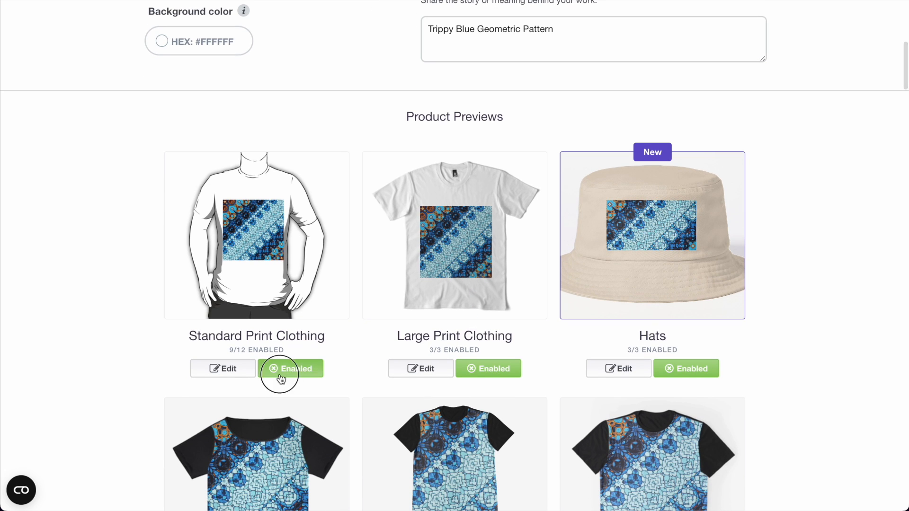
click(495, 374)
click(689, 370)
Set the Chiffon Tops image scale to 83% and adjust the pattern's position on the product.
scroll(575, 290, down, 5)
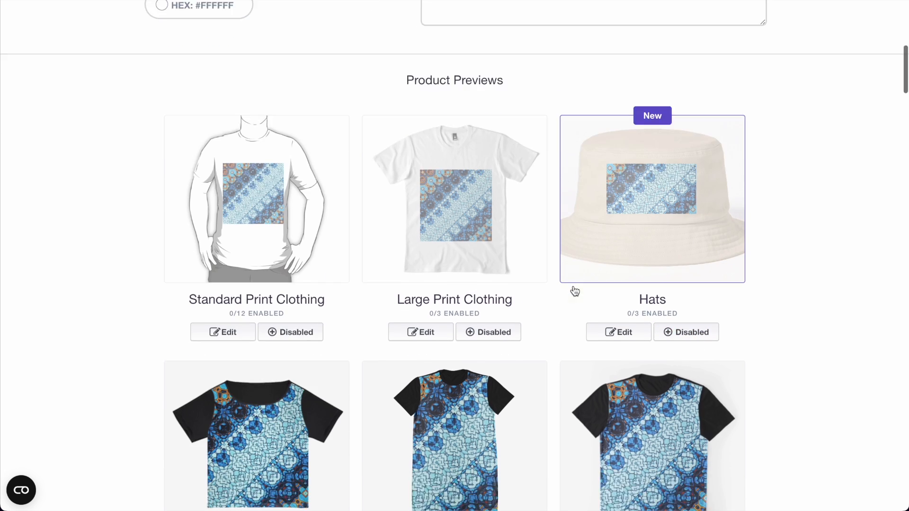
click(269, 290)
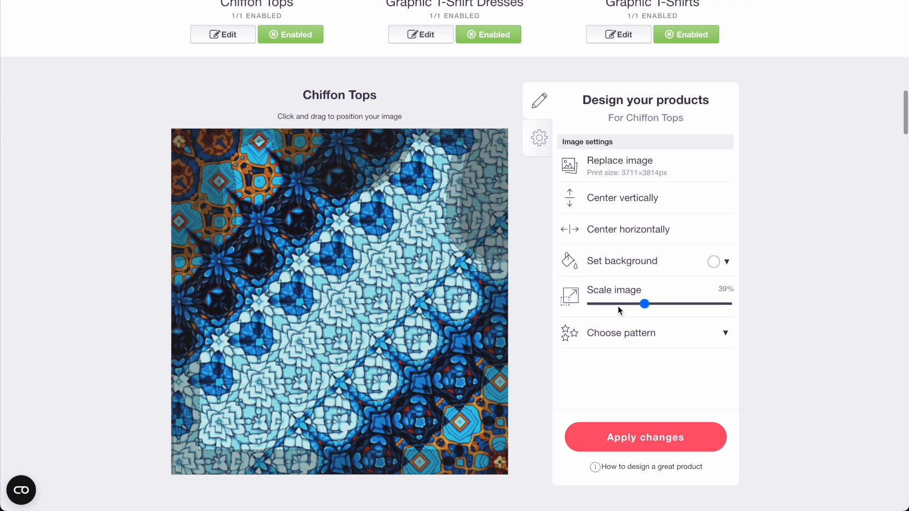
drag(481, 364, 485, 368)
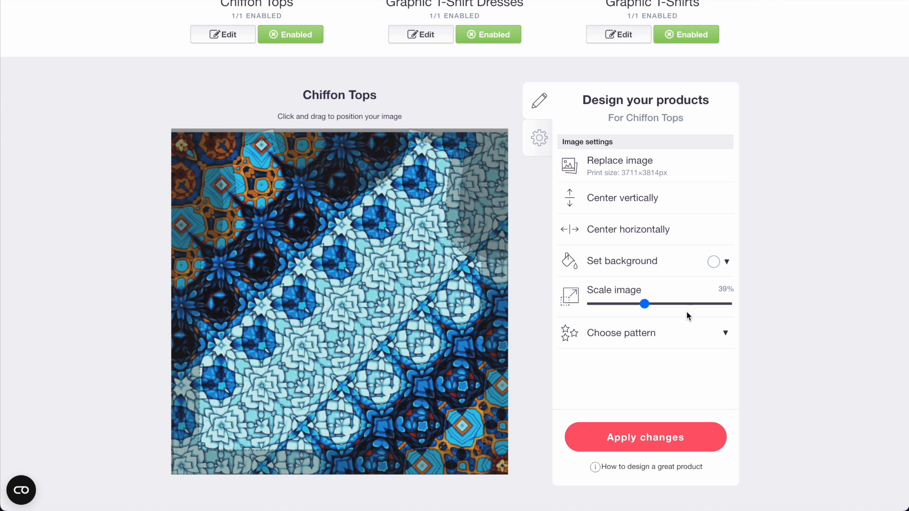
drag(648, 302, 704, 304)
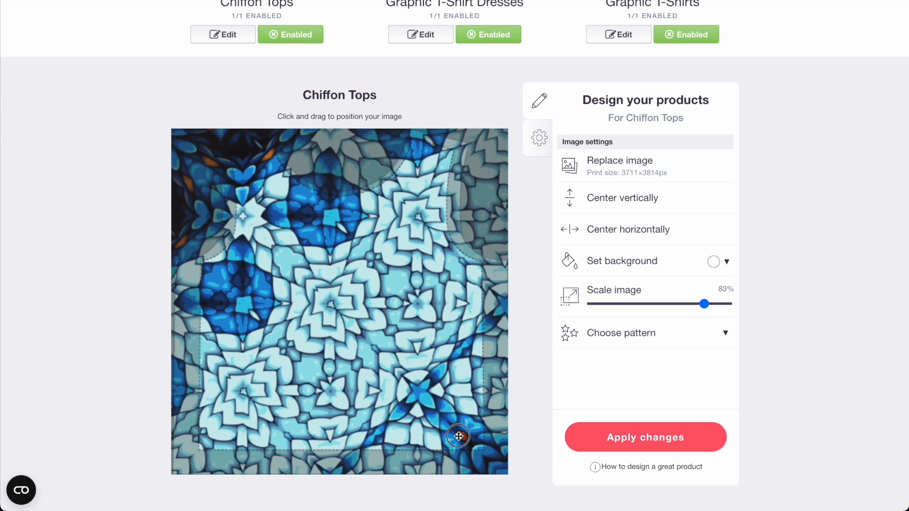
scroll(446, 434, up, 4)
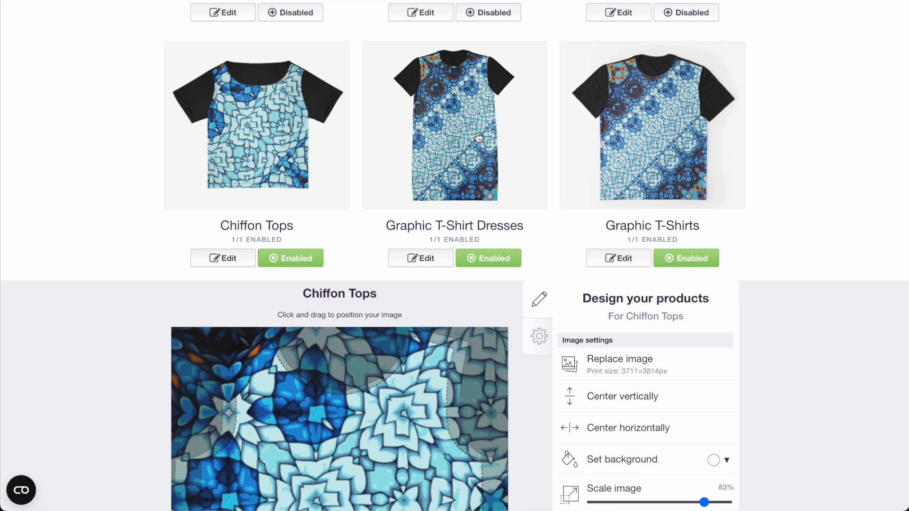
Scale the Graphic T-Shirt Dresses image to 100% and shift the pattern slightly up and to the left.
click(477, 138)
drag(676, 255, 728, 256)
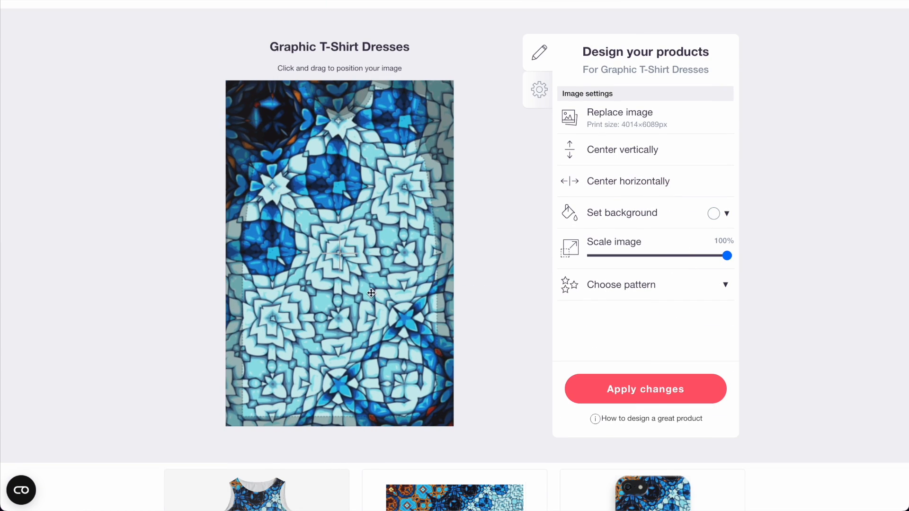
drag(349, 273, 324, 260)
scroll(655, 206, up, 6)
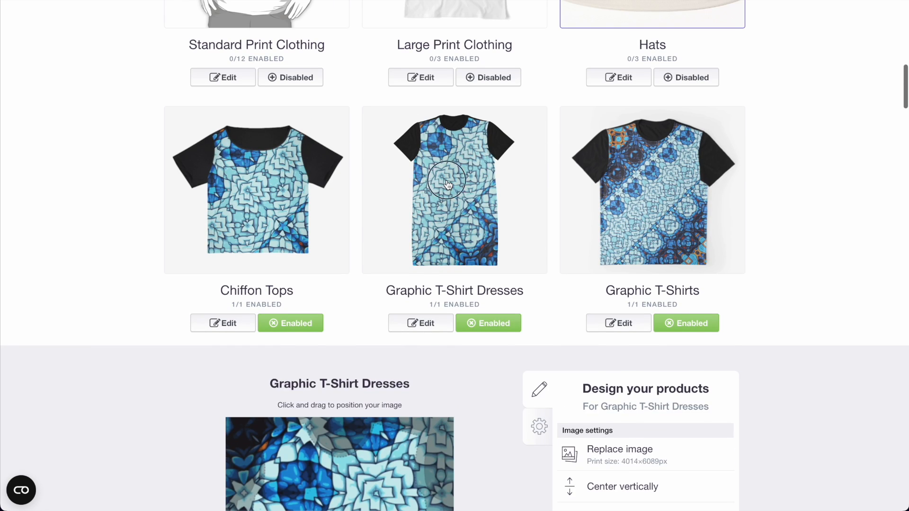
Scale the Graphic T-Shirts image to 86% and shift the pattern slightly up and to the left.
click(655, 206)
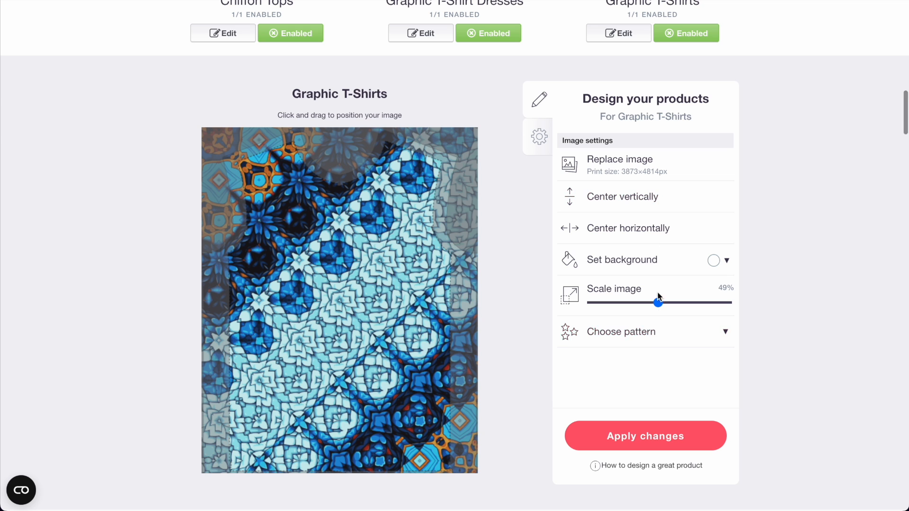
drag(681, 303, 708, 303)
drag(374, 368, 361, 349)
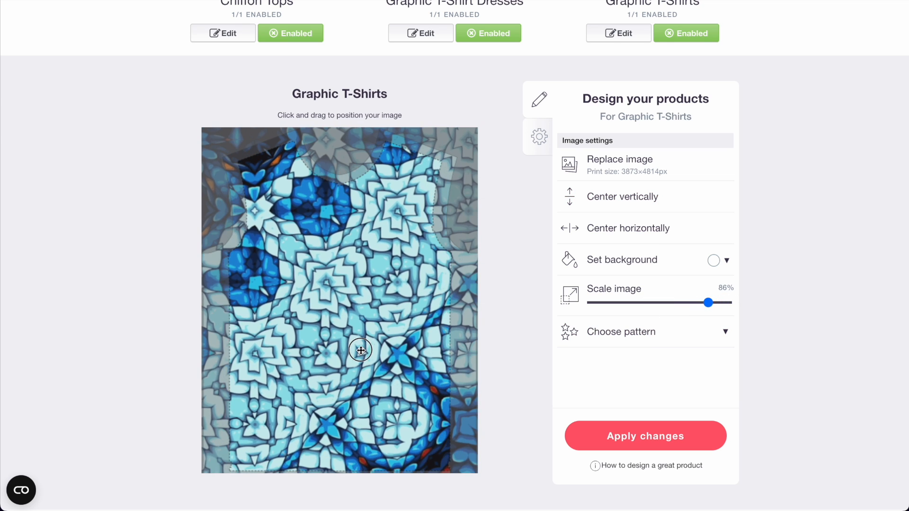
scroll(361, 350, up, 1)
click(673, 133)
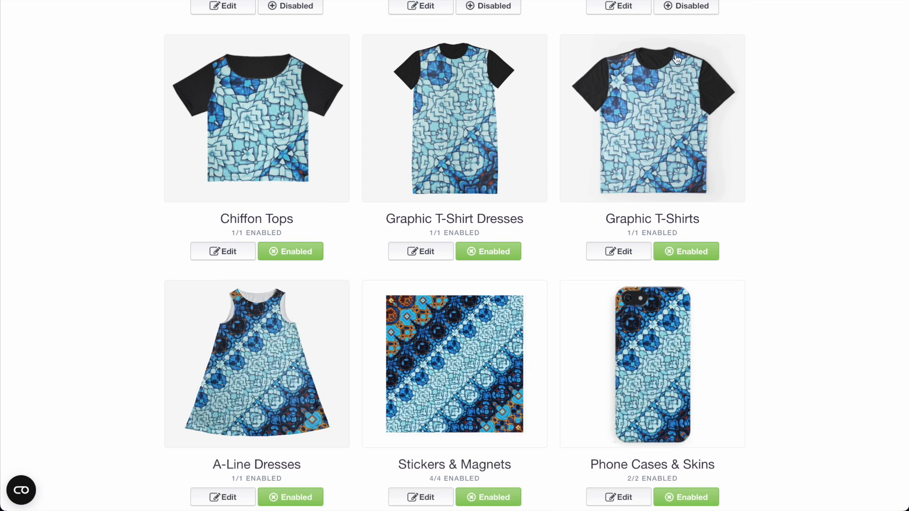
Enlarge the pattern on A-Line Dresses to the maximum scale and disable the Stickers & Magnets product.
click(314, 310)
drag(678, 313, 754, 314)
scroll(300, 165, up, 6)
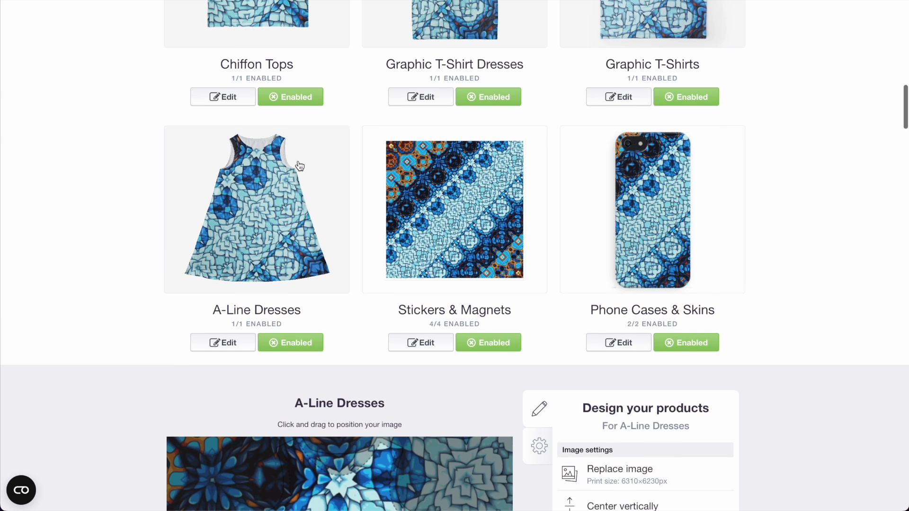
click(299, 166)
click(490, 342)
Enlarge the pattern on Phone Cases & Skins and set the Desk Mats image scale to 100%.
click(680, 196)
drag(633, 311, 677, 311)
scroll(677, 313, up, 5)
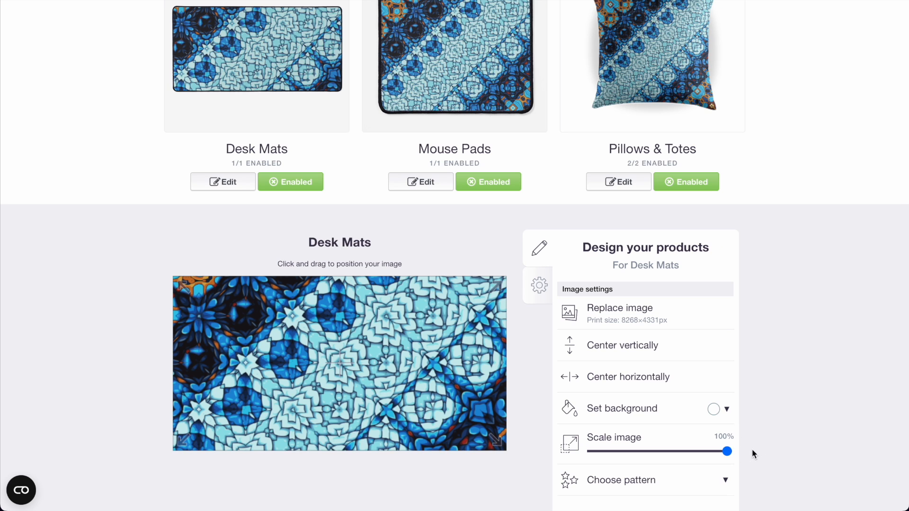
scroll(278, 260, up, 4)
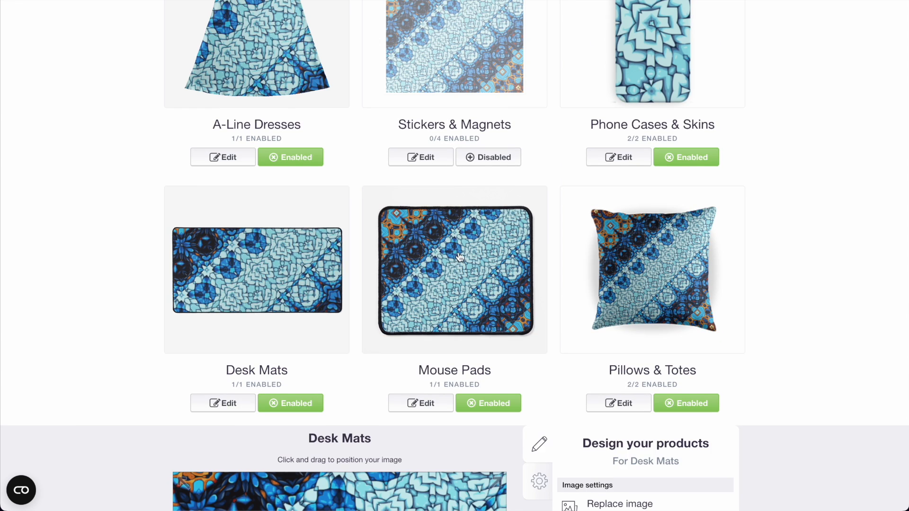
Set the Mouse Pads image scale to 48%.
click(460, 257)
scroll(473, 258, down, 5)
drag(686, 367, 712, 367)
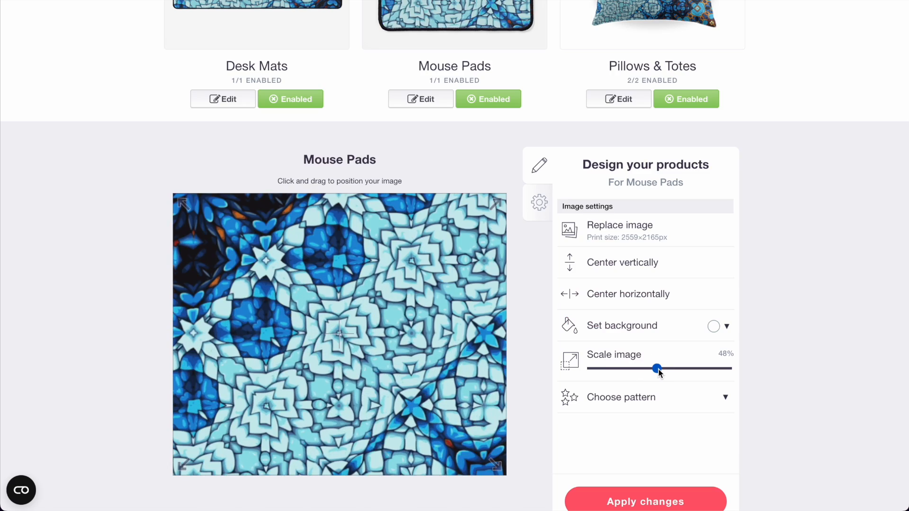
scroll(659, 374, up, 7)
Enlarge the pattern on Pillows & Totes so that the light blue central area fills most of the product.
click(660, 375)
scroll(660, 375, down, 8)
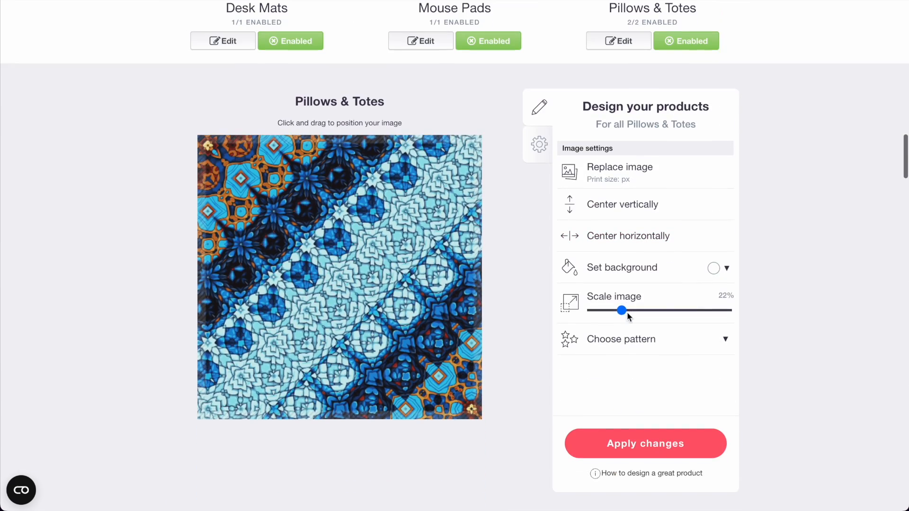
drag(623, 312, 671, 310)
scroll(655, 276, up, 8)
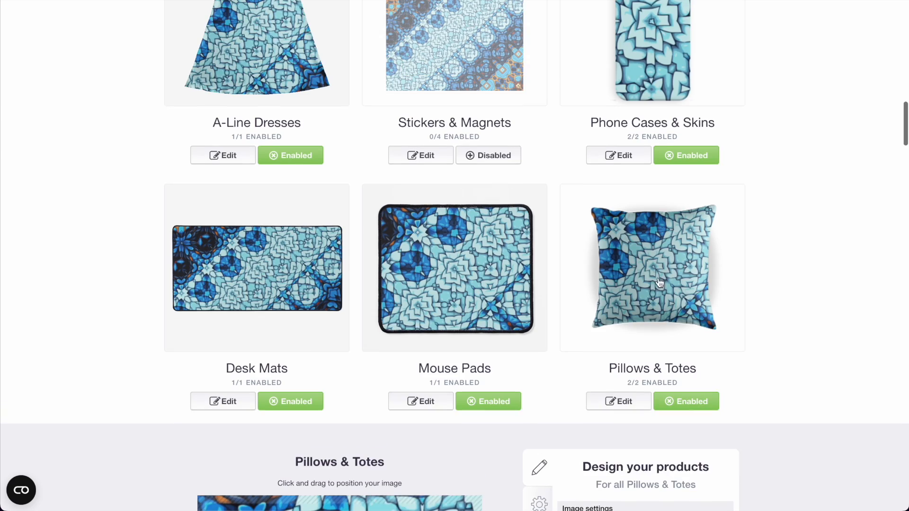
scroll(377, 197, down, 5)
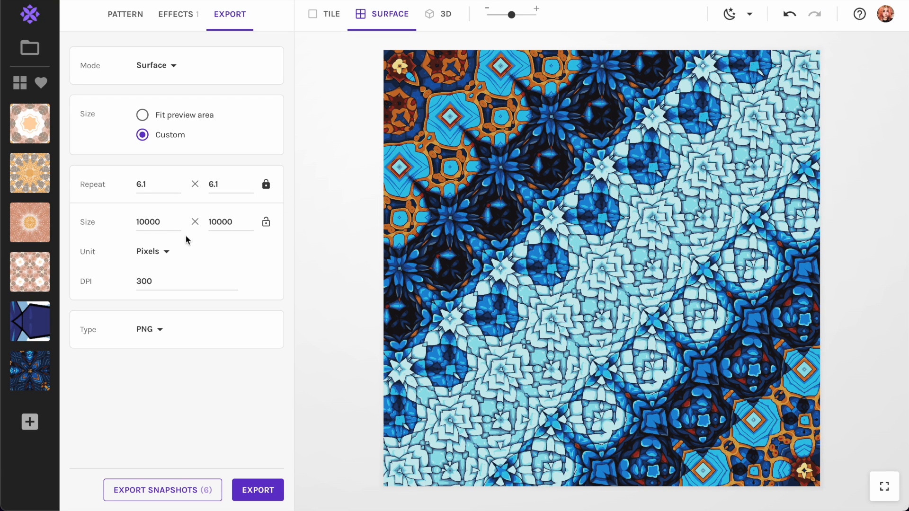
Switch to Repper and try a custom surface export size of 7800 × 5400 pixels.
click(143, 222)
double_click(142, 222)
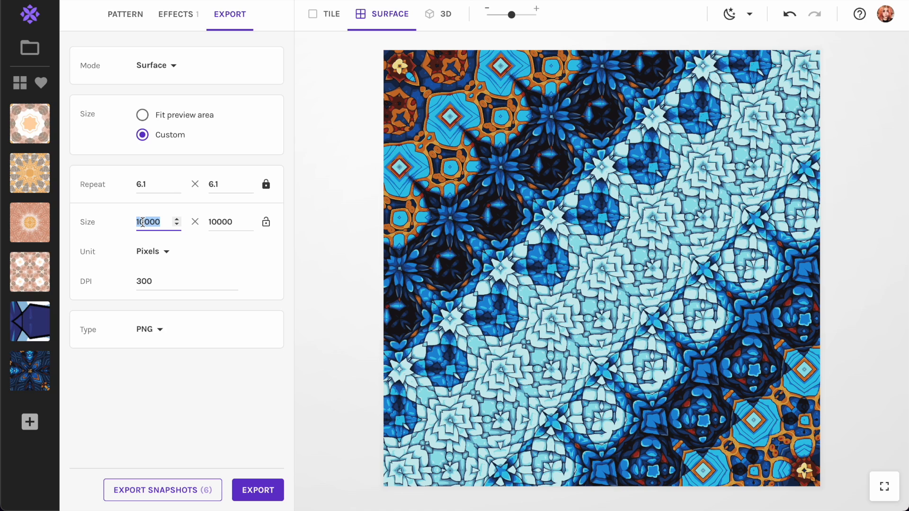
text(7800)
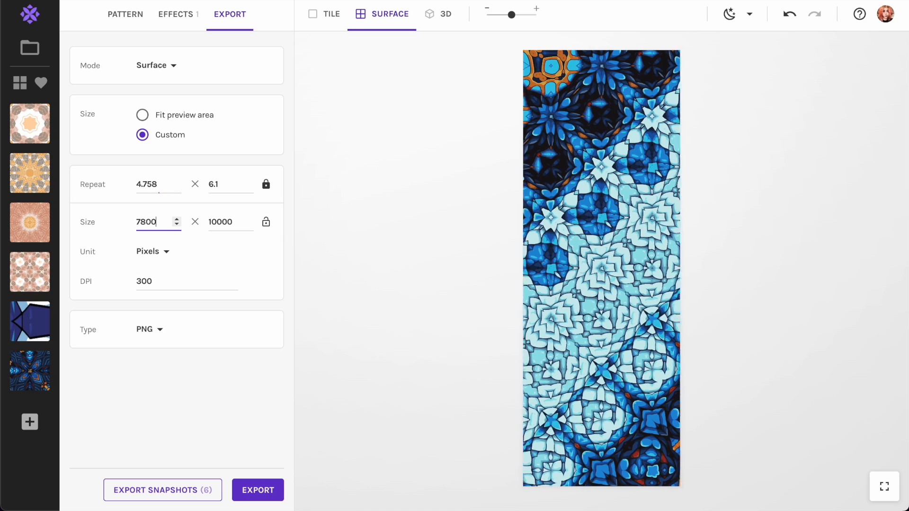
key(Tab)
text(5400)
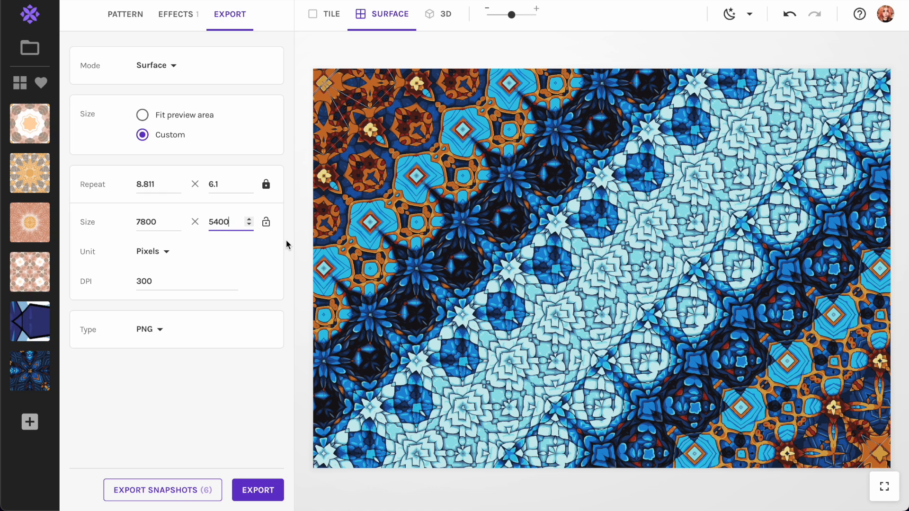
Set the surface export size to a portrait format of 5400 × 7800 pixels.
double_click(151, 225)
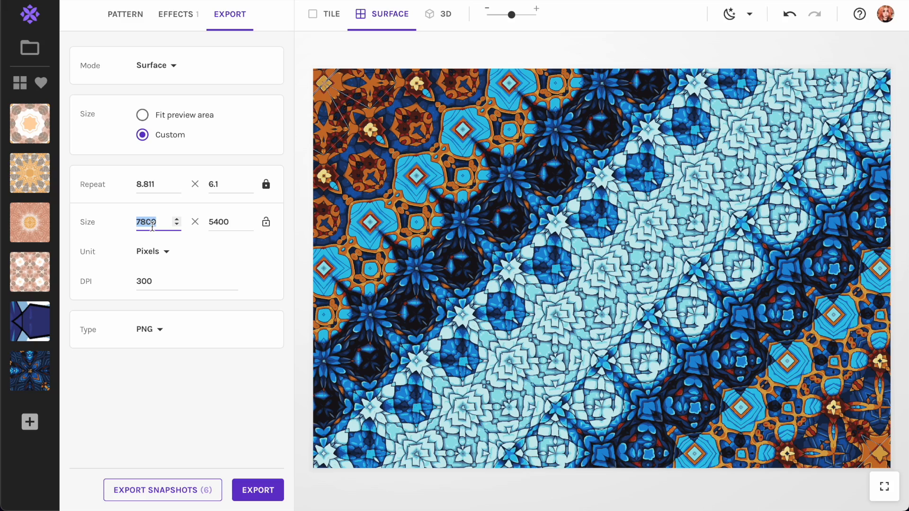
text(5400)
double_click(219, 221)
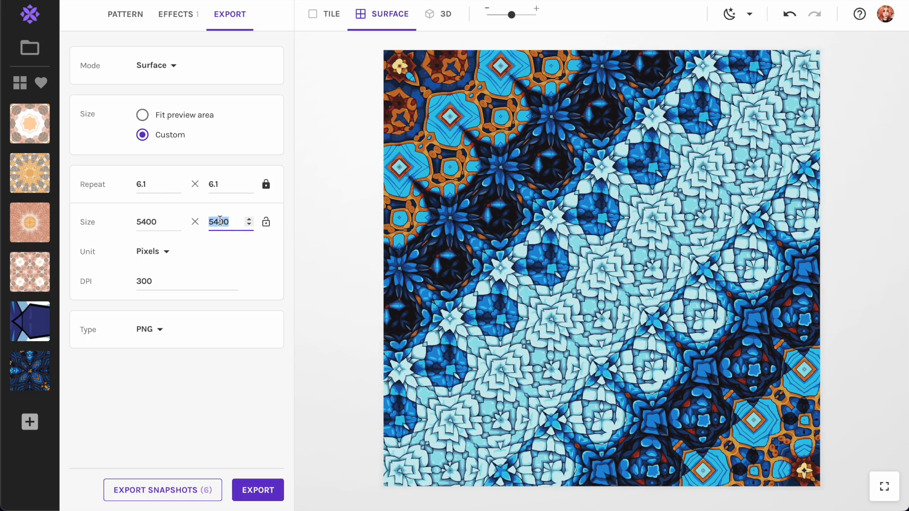
text(7800)
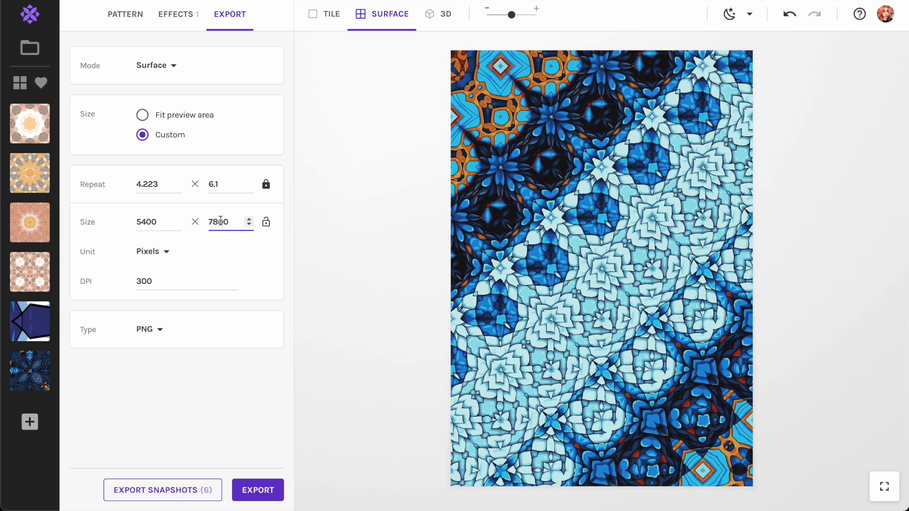
Shift the pattern slightly up and to the left in the surface preview and review the pattern and effects settings.
drag(681, 336, 669, 321)
click(175, 14)
click(124, 15)
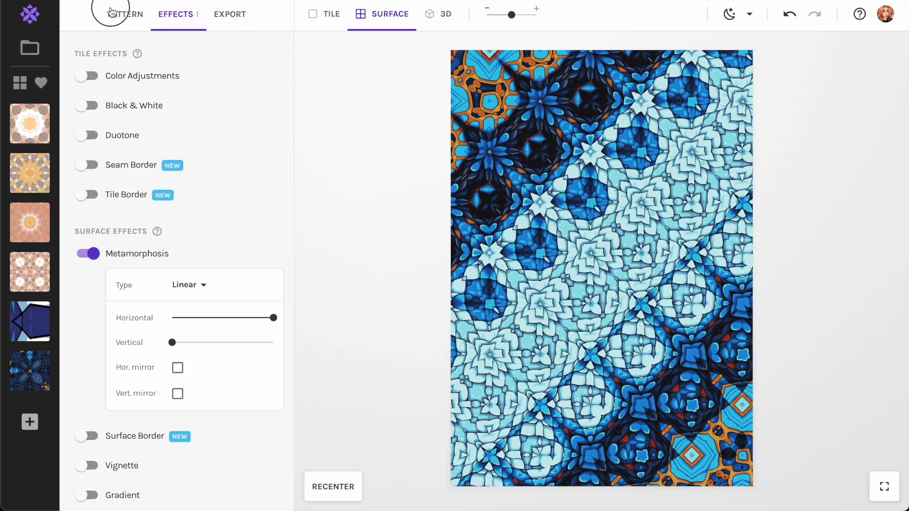
mouse_move(224, 96)
mouse_down()
mouse_move(241, 103)
mouse_move(192, 102)
mouse_move(224, 98)
mouse_up()
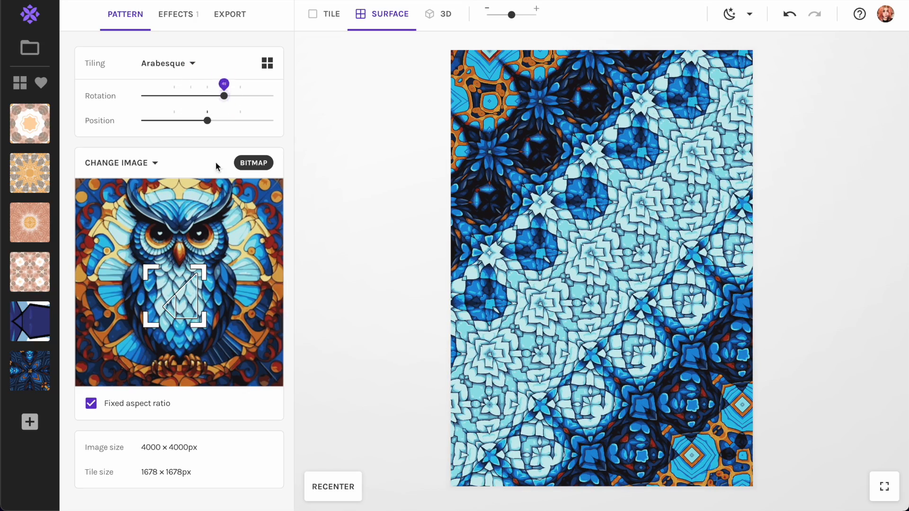
click(174, 14)
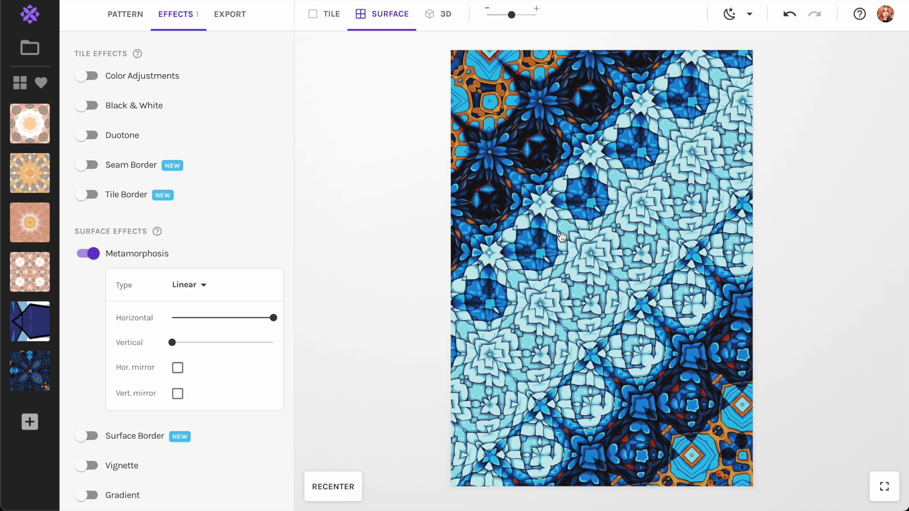
click(235, 25)
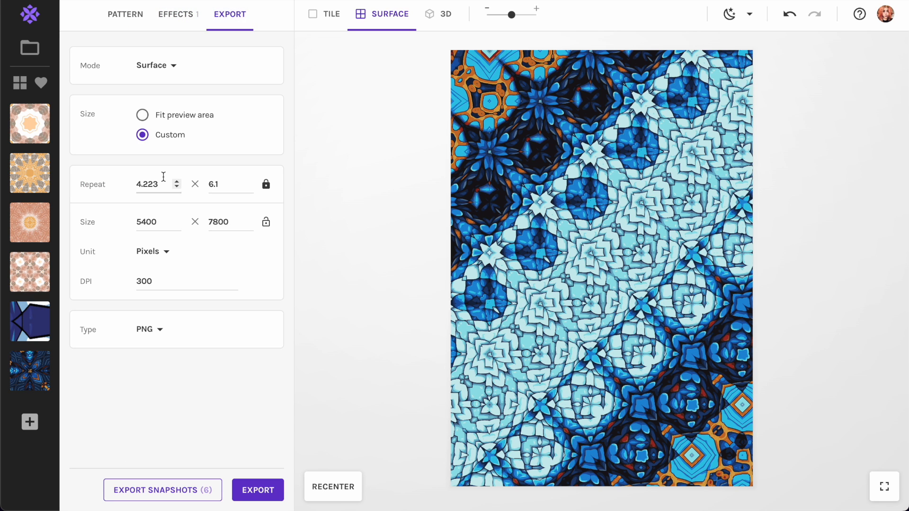
Reduce the surface's horizontal repeat to 3.3, keeping the repeat proportions locked.
click(177, 187)
click(178, 188)
click(178, 187)
click(178, 188)
click(178, 188)
click(178, 187)
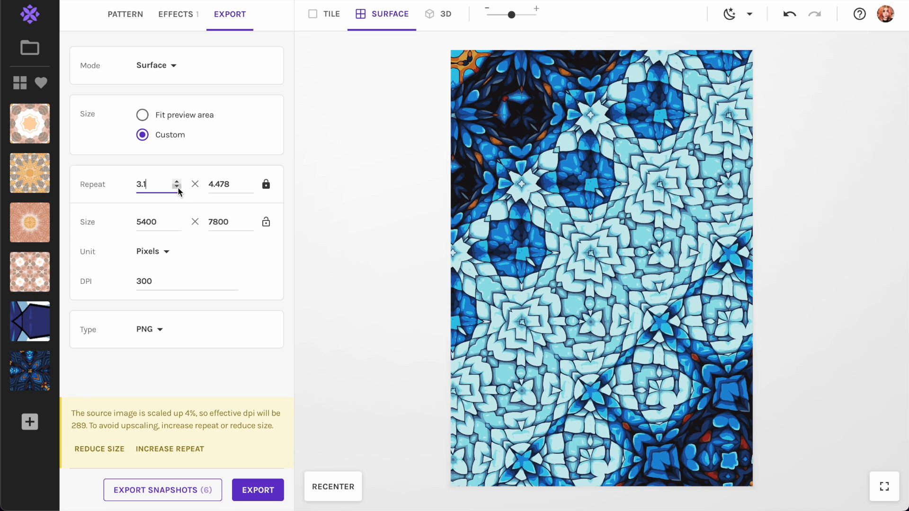
click(177, 187)
click(178, 187)
click(177, 181)
click(177, 182)
click(177, 183)
click(177, 182)
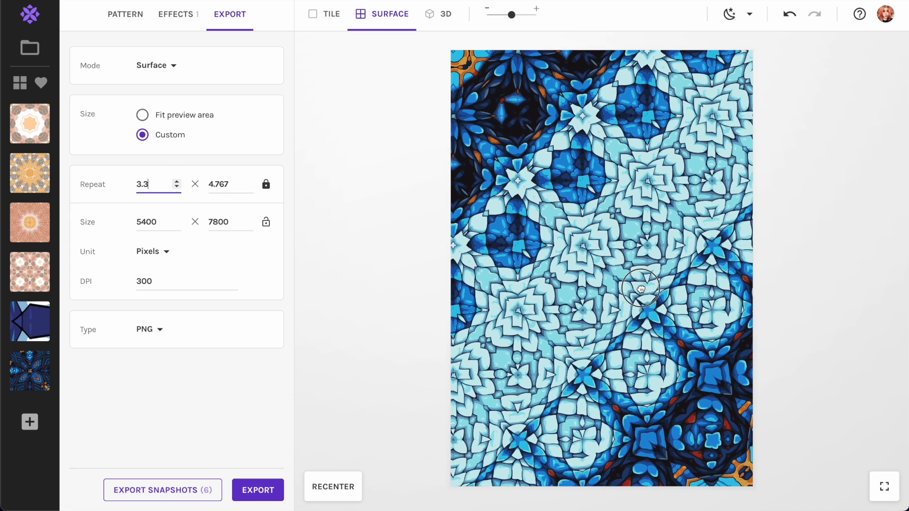
Export the portrait surface as a PNG under a new file name.
click(239, 487)
text(r)
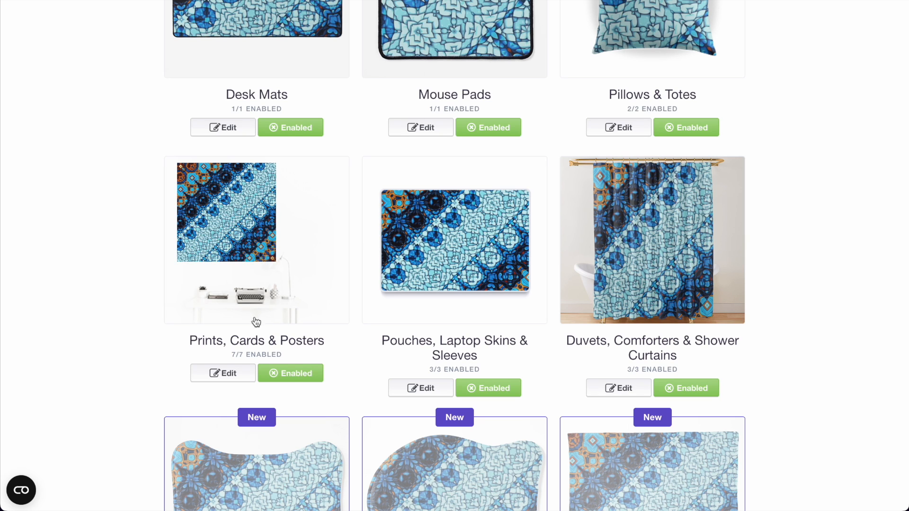
Switch to Redbubble and replace the Prints, Cards & Posters image with the newly exported portrait pattern.
click(252, 178)
scroll(543, 300, down, 5)
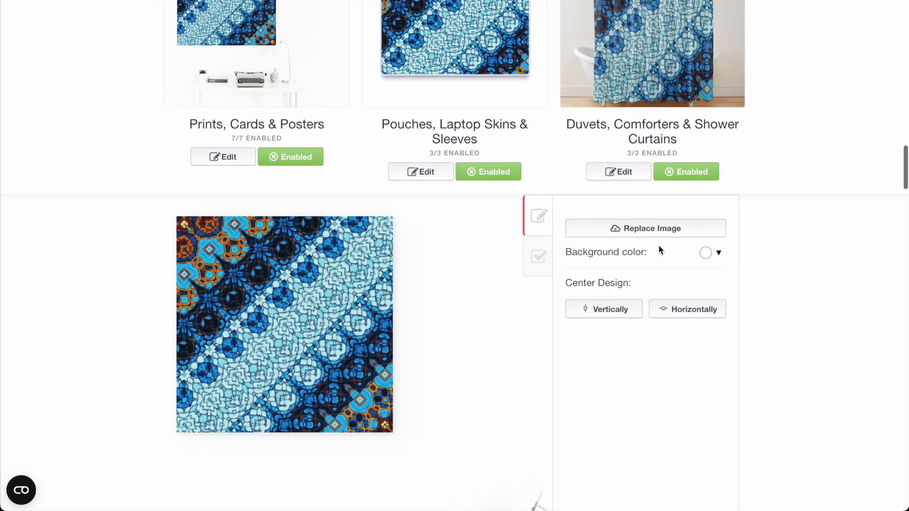
click(653, 228)
double_click(214, 85)
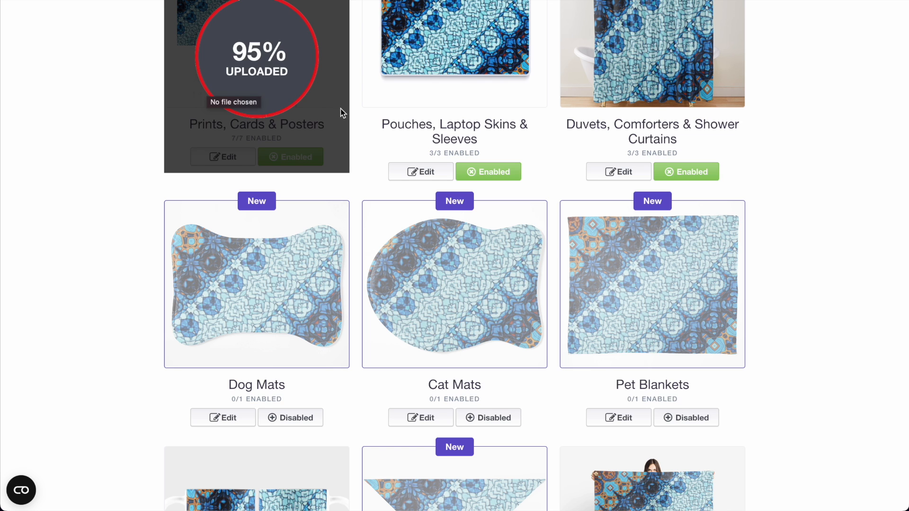
Enlarge the pattern on Pouches, Laptop Skins & Sleeves to the maximum scale and close its design settings.
click(412, 171)
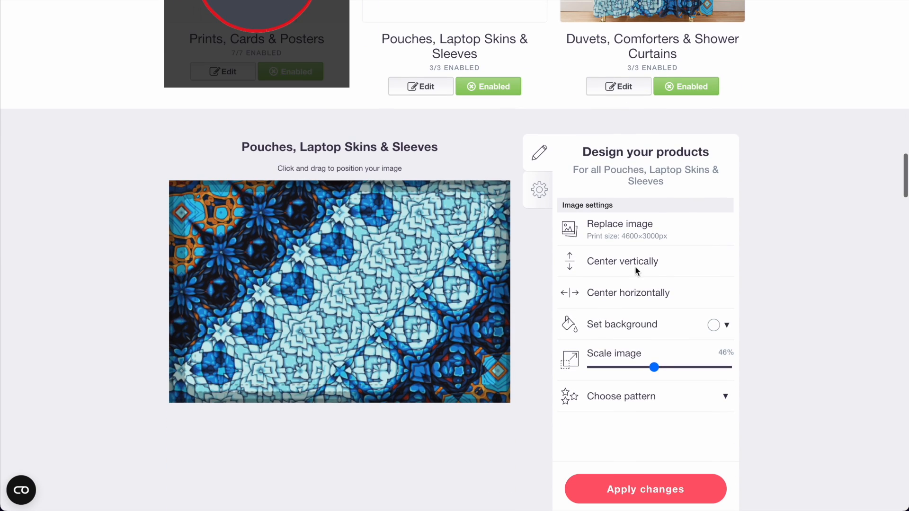
drag(655, 368, 731, 368)
scroll(737, 374, up, 5)
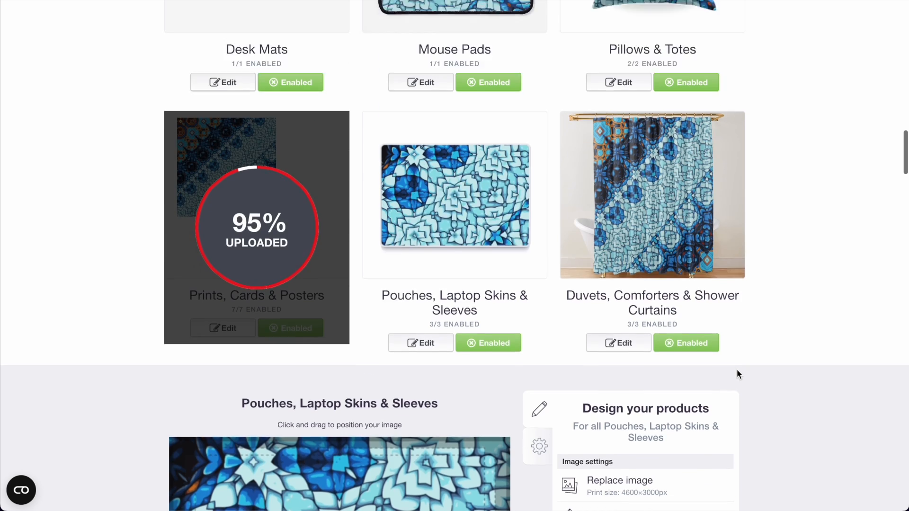
scroll(736, 374, up, 1)
click(489, 245)
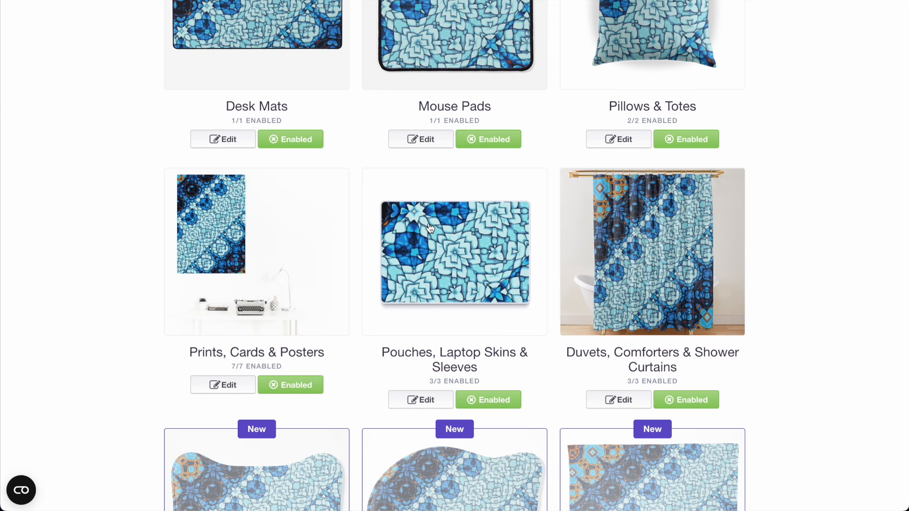
In Repper, load the peach octagon-star snapshot and enable linear Metamorphosis with the horizontal amount at maximum and the vertical amount near maximum.
scroll(430, 229, down, 1)
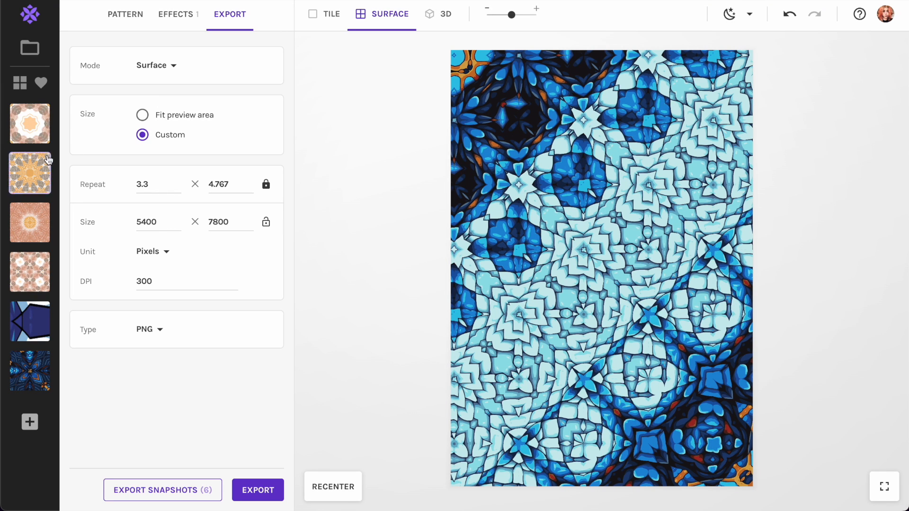
click(125, 15)
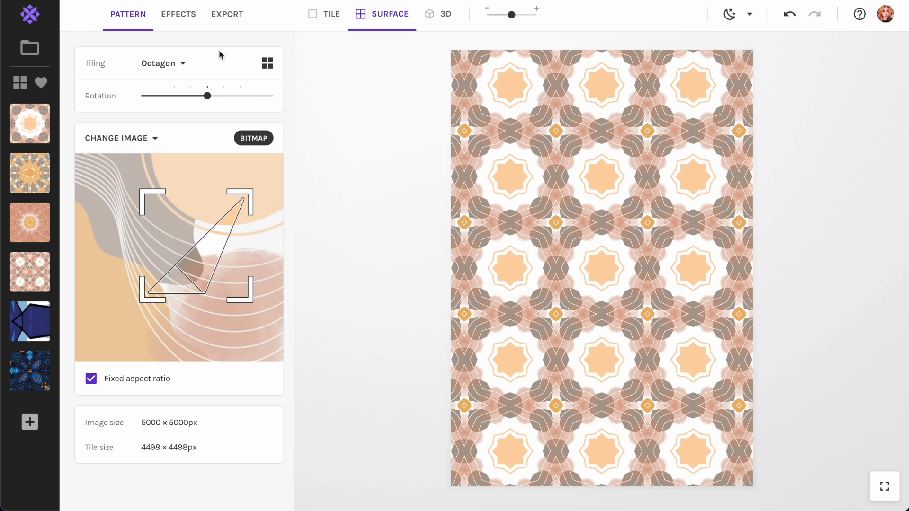
click(188, 15)
click(90, 258)
drag(223, 318, 275, 320)
click(173, 342)
drag(173, 348, 263, 343)
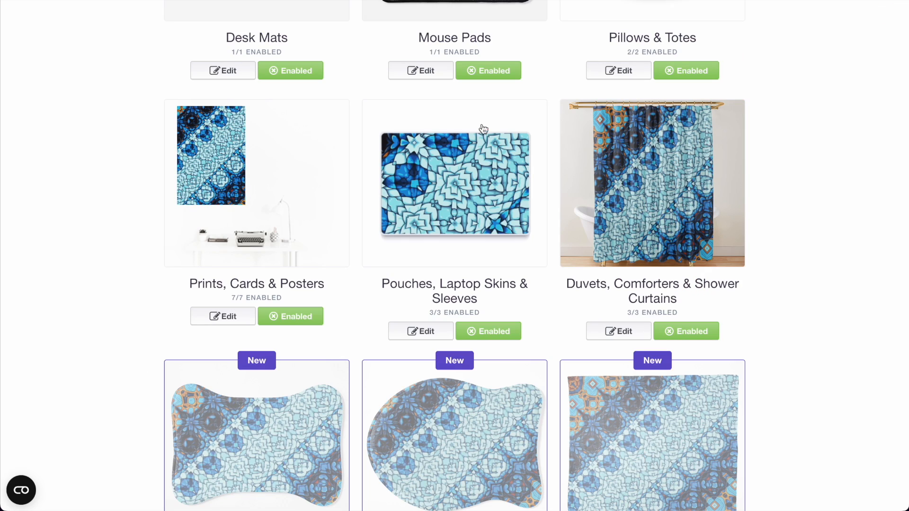
On Redbubble, enlarge the pattern on Duvets, Comforters & Shower Curtains to the maximum scale and close its design settings.
click(612, 203)
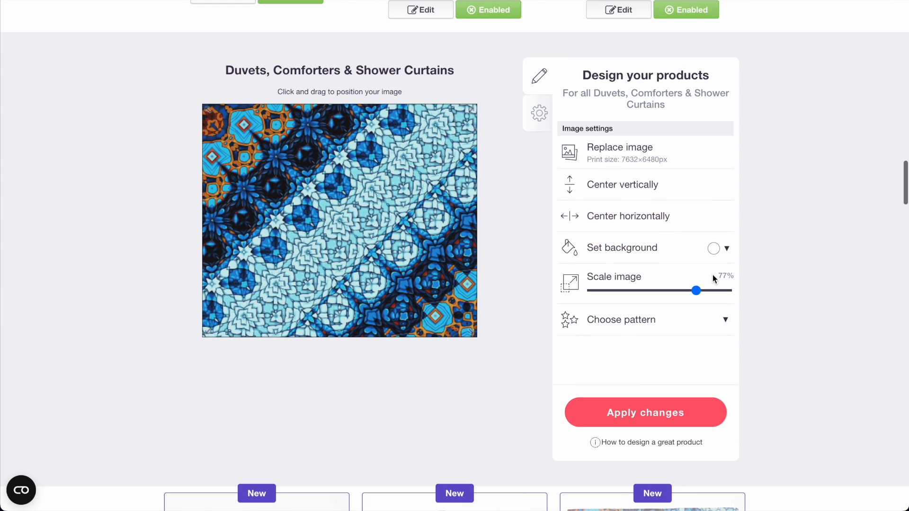
drag(696, 290, 734, 290)
scroll(739, 290, up, 5)
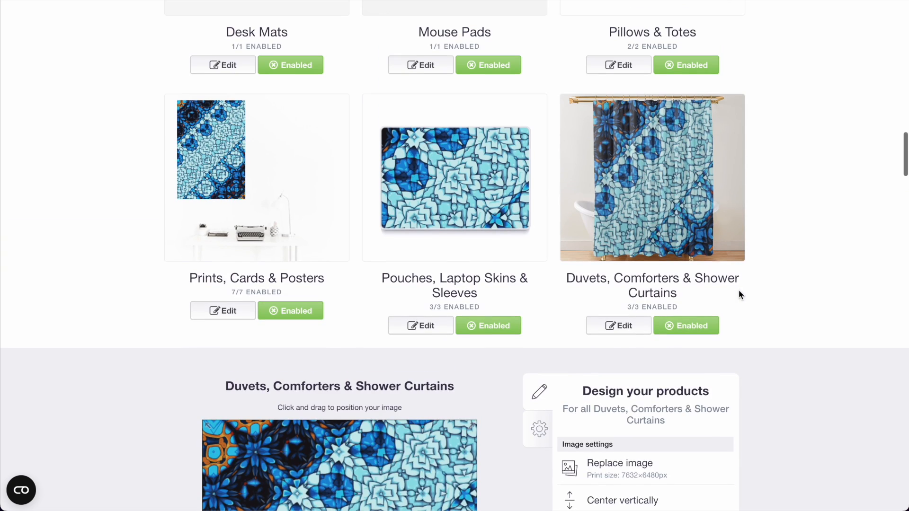
click(667, 207)
Scale the Dog Mats pattern to 87% and close its design settings.
scroll(337, 205, down, 5)
click(276, 180)
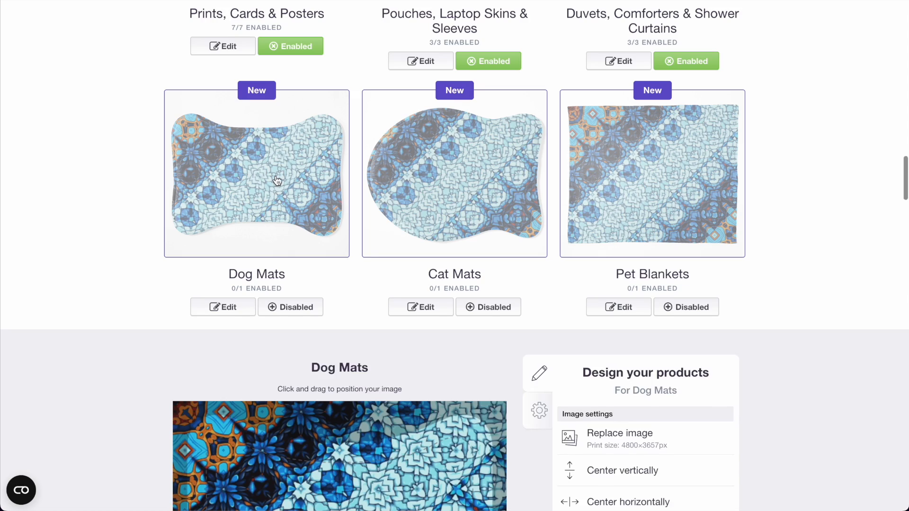
drag(657, 310, 708, 310)
scroll(368, 278, up, 7)
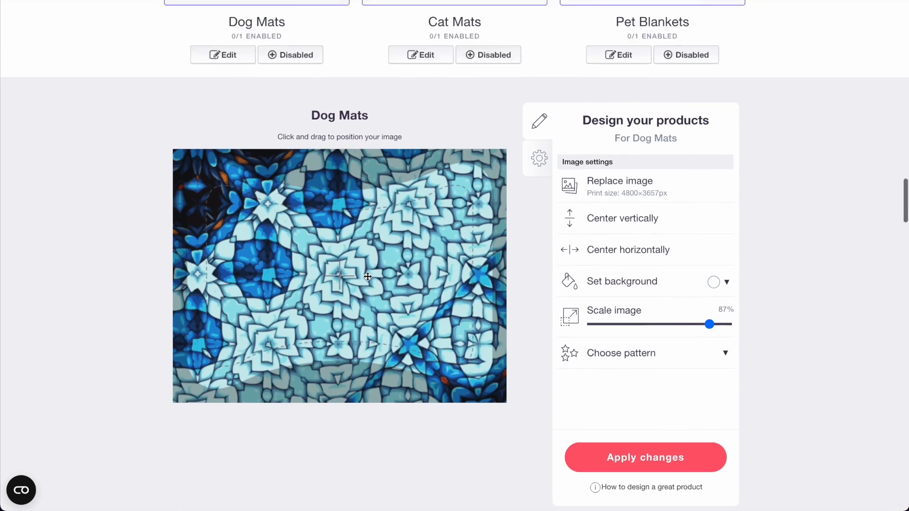
click(264, 334)
Enlarge the pattern on Throw Blankets & Tapestries to the maximum scale and close its design settings.
scroll(491, 234, down, 10)
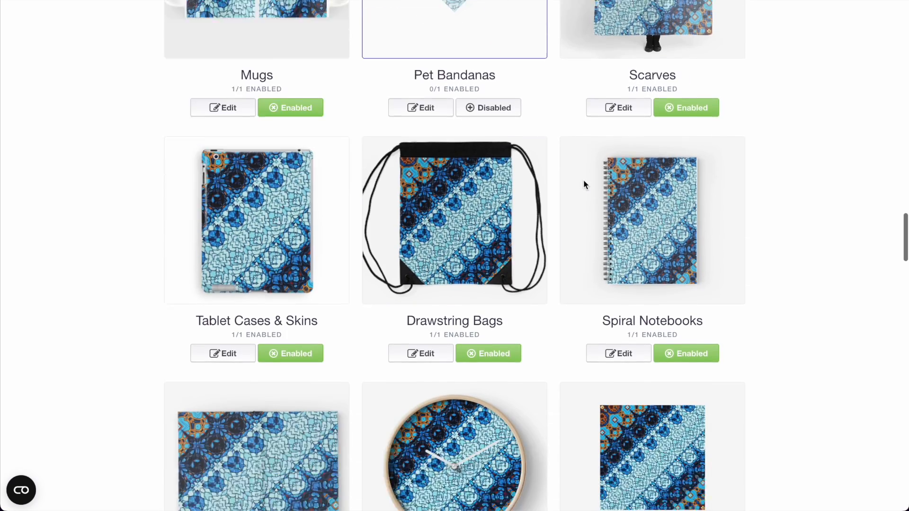
scroll(584, 184, down, 3)
scroll(552, 154, down, 6)
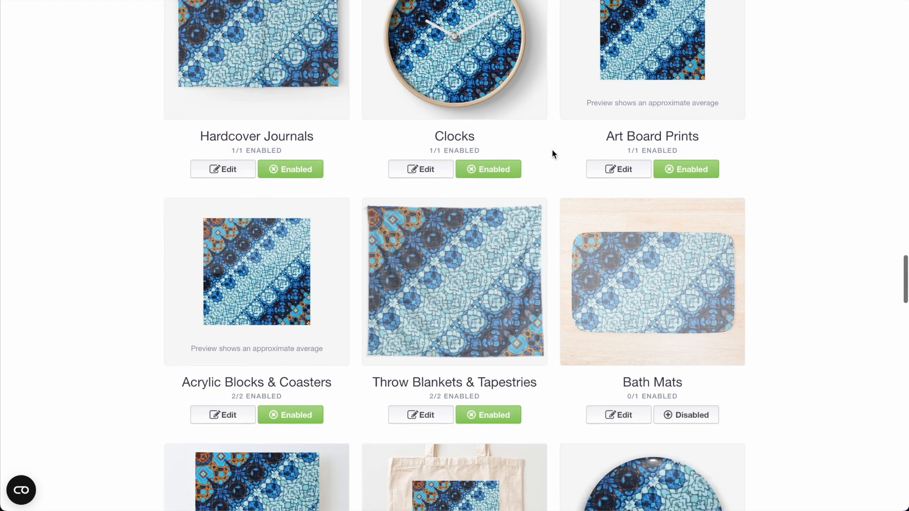
click(475, 107)
drag(697, 231, 743, 232)
scroll(743, 232, up, 8)
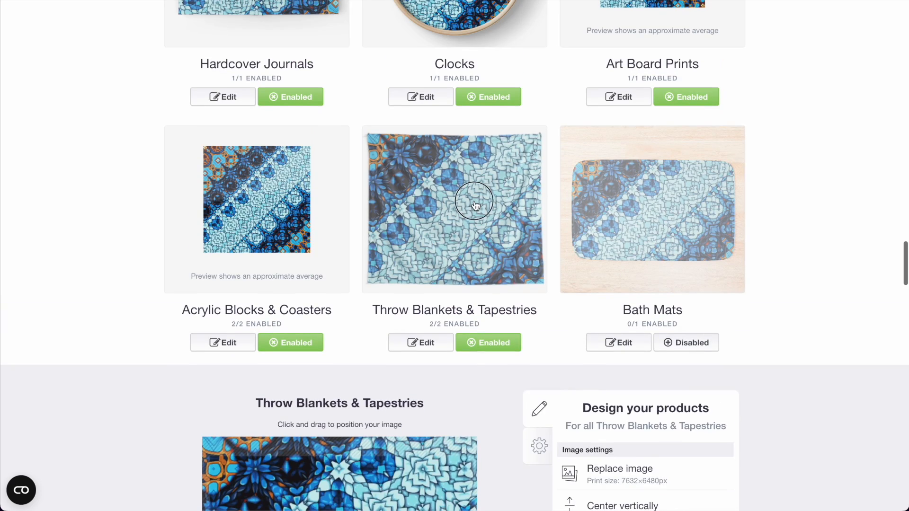
click(476, 205)
Scale the Jigsaw Puzzles pattern to 100% and close its design settings.
scroll(476, 204, down, 10)
click(686, 205)
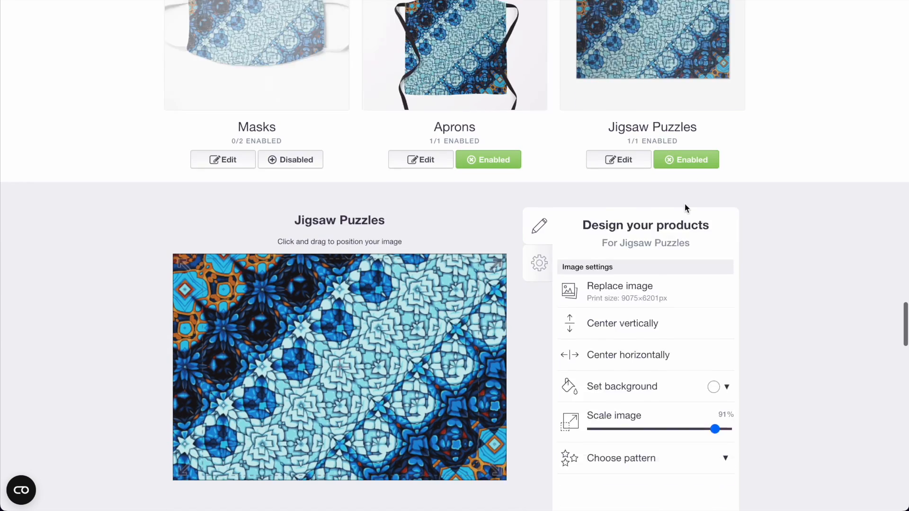
drag(715, 349, 775, 352)
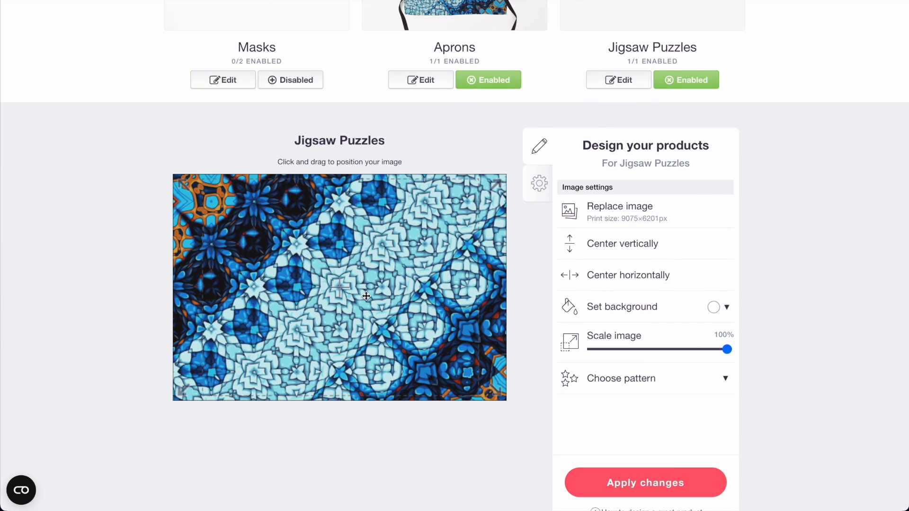
scroll(366, 296, up, 6)
click(597, 232)
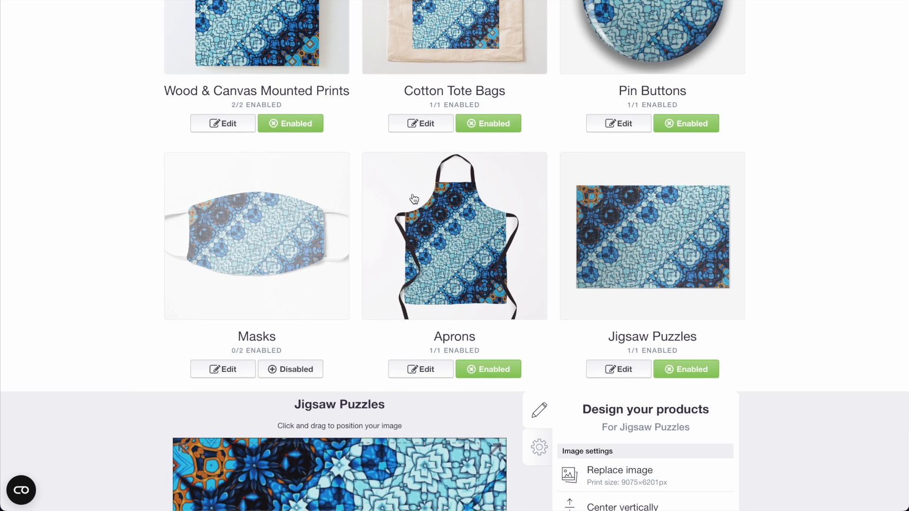
Assign the work to the Digital Art medium and the Stained Glass collection.
scroll(414, 199, down, 5)
scroll(414, 199, down, 8)
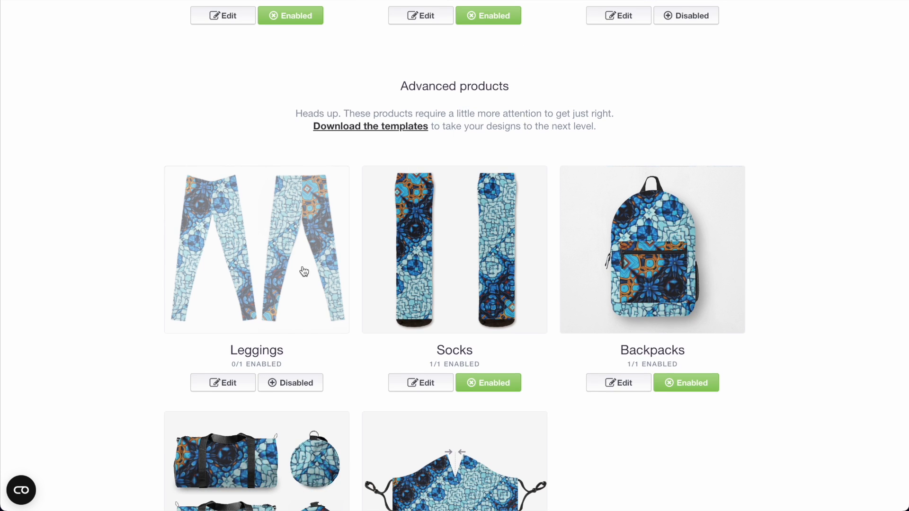
scroll(518, 254, down, 8)
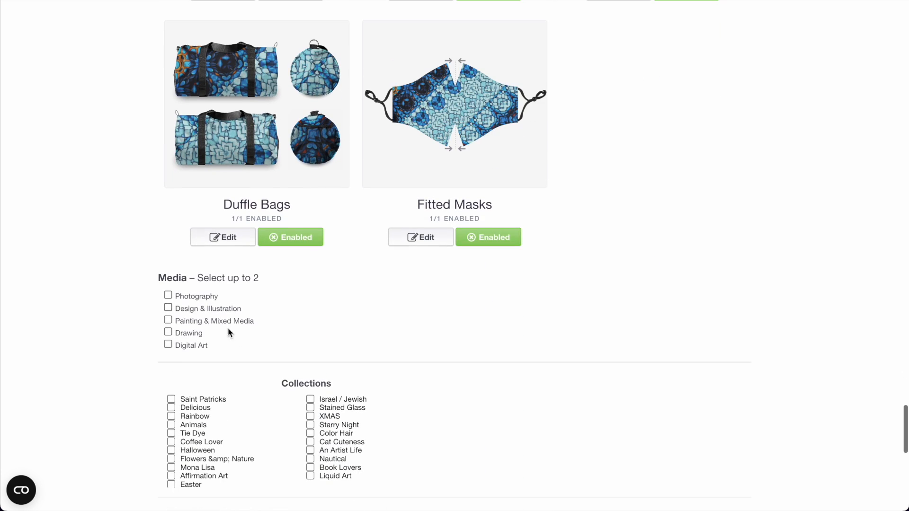
scroll(175, 347, down, 1)
click(169, 344)
scroll(277, 335, down, 1)
click(310, 339)
Choose Tote Bag as the default product, mark the content as not mature, accept the user agreement, and save the work.
scroll(218, 309, down, 5)
click(206, 305)
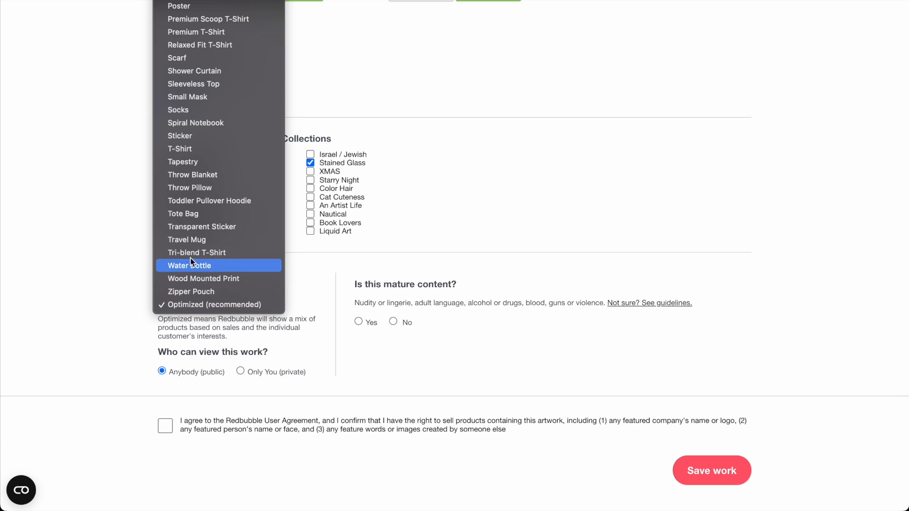
click(183, 214)
click(393, 324)
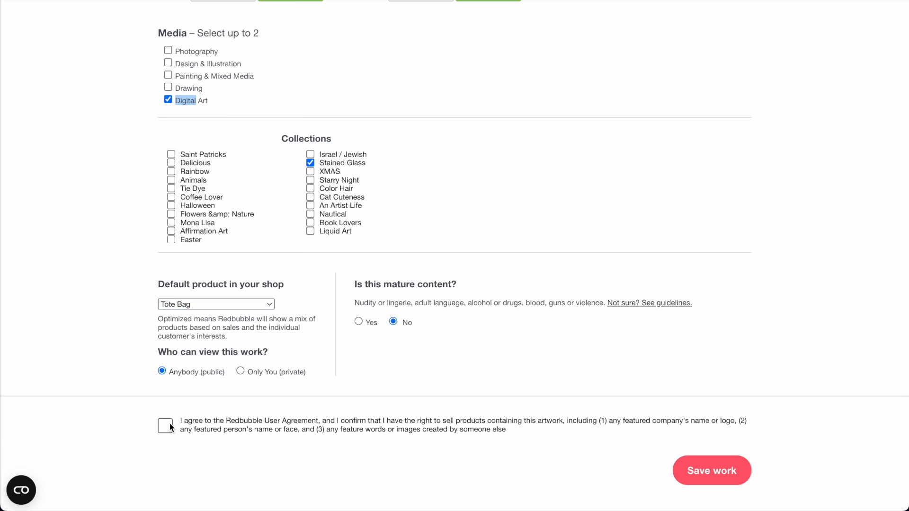
click(720, 471)
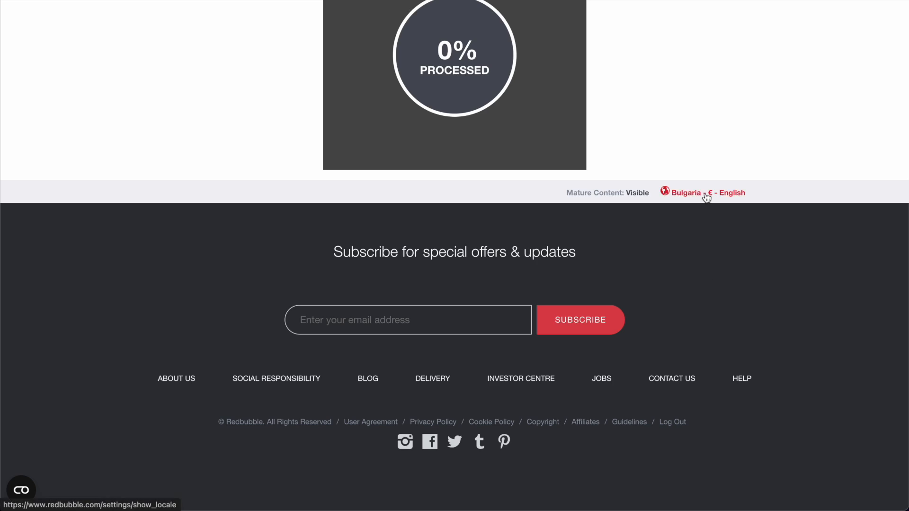
Review how the pattern looks on every product preview of the published work, from apparel and phone cases to prints, homeware and stationery.
scroll(817, 222, down, 3)
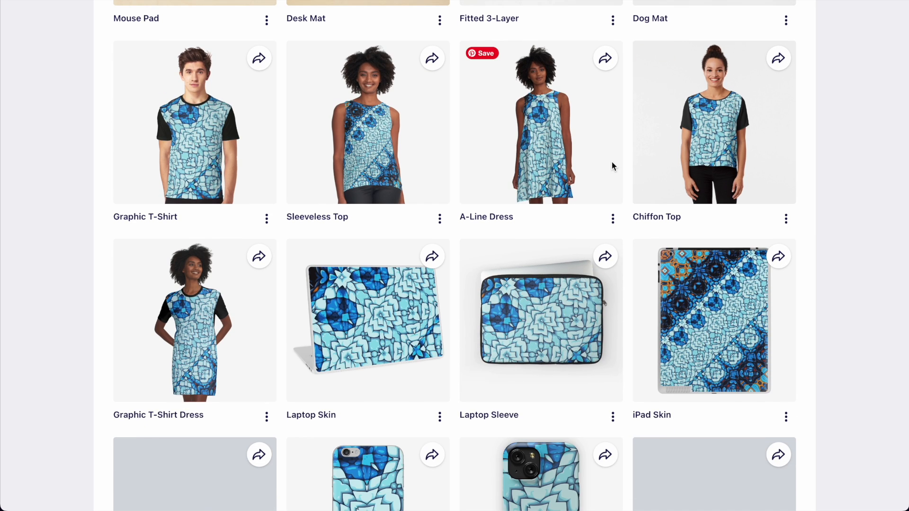
scroll(612, 163, down, 7)
scroll(612, 162, down, 6)
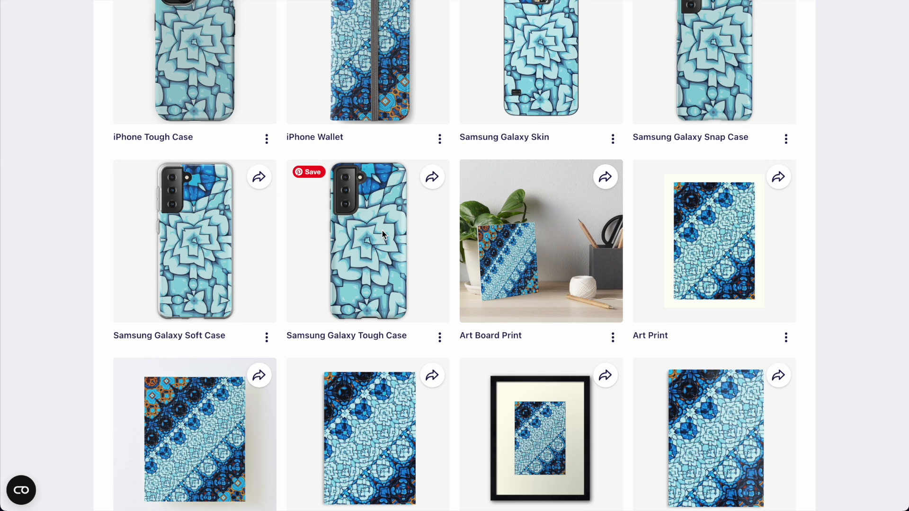
scroll(382, 235, down, 9)
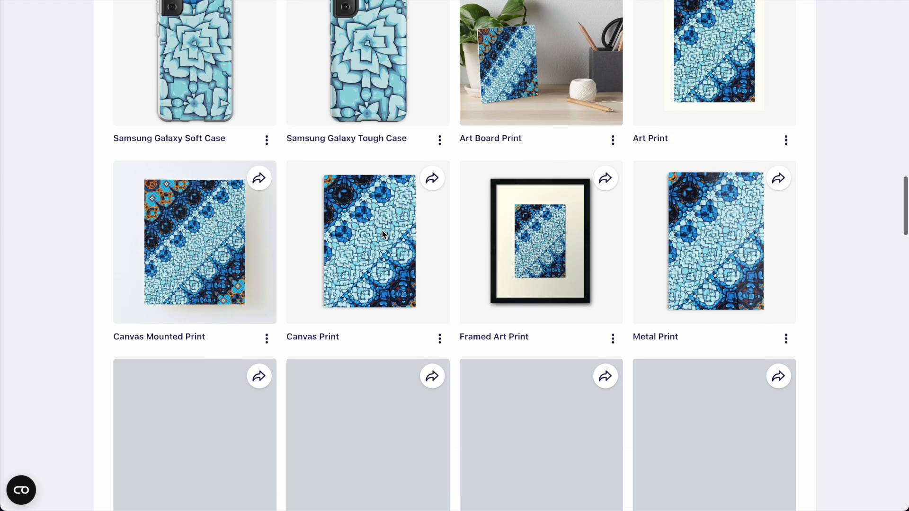
scroll(533, 218, down, 3)
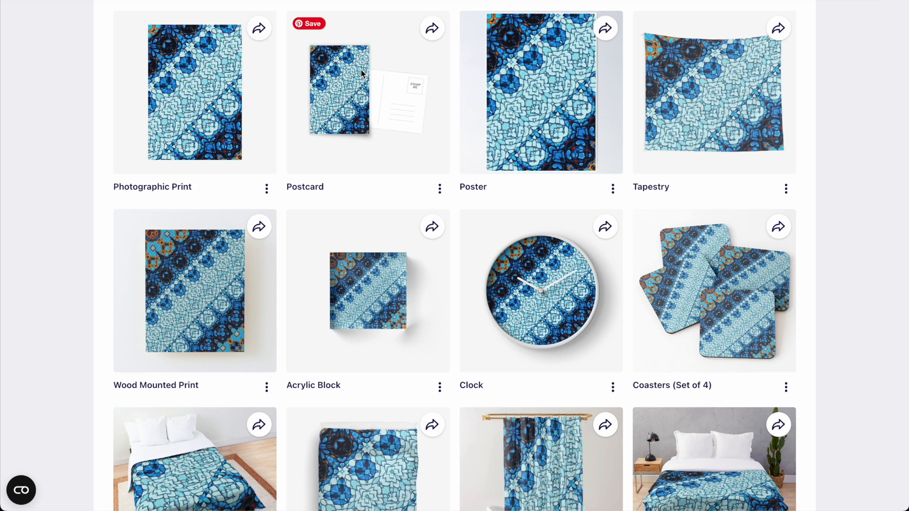
scroll(361, 72, down, 12)
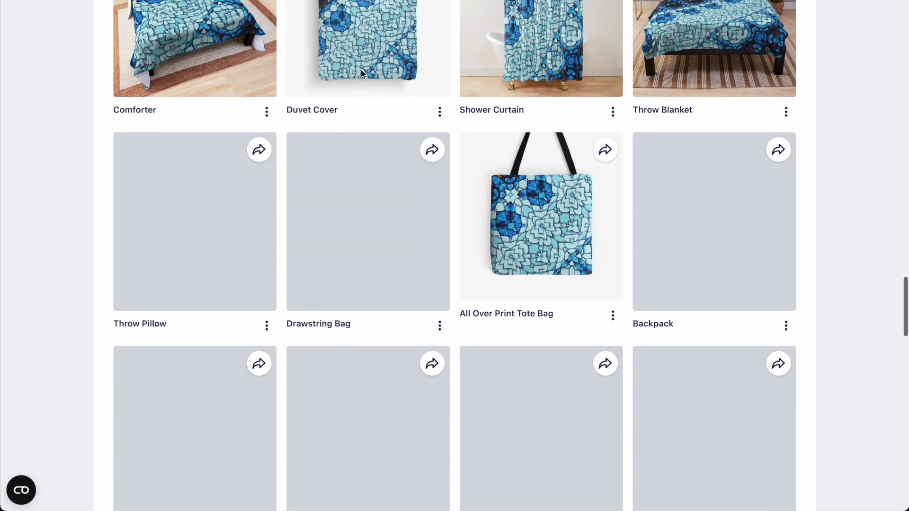
scroll(360, 69, down, 10)
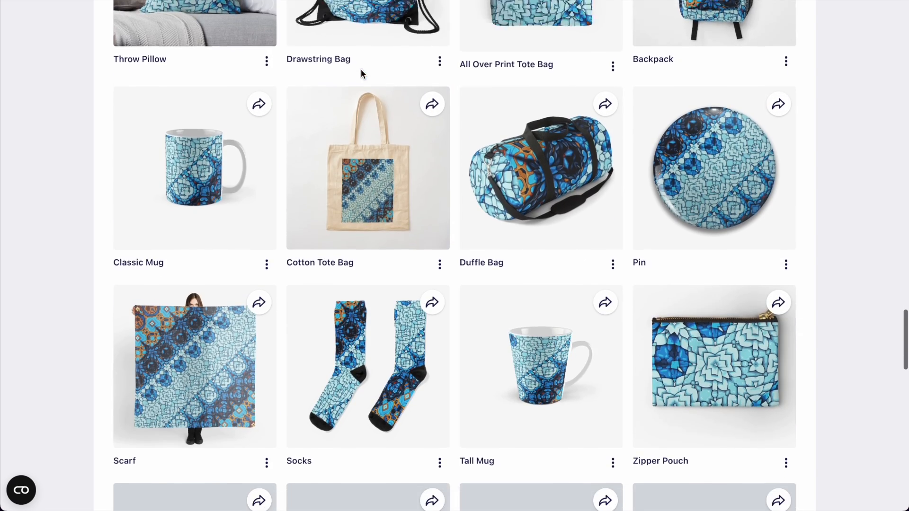
scroll(361, 70, down, 4)
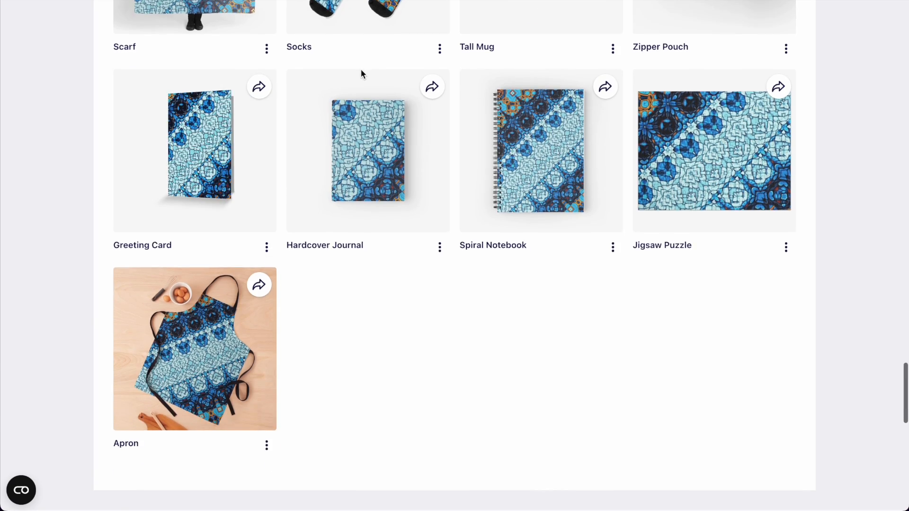
scroll(360, 69, up, 14)
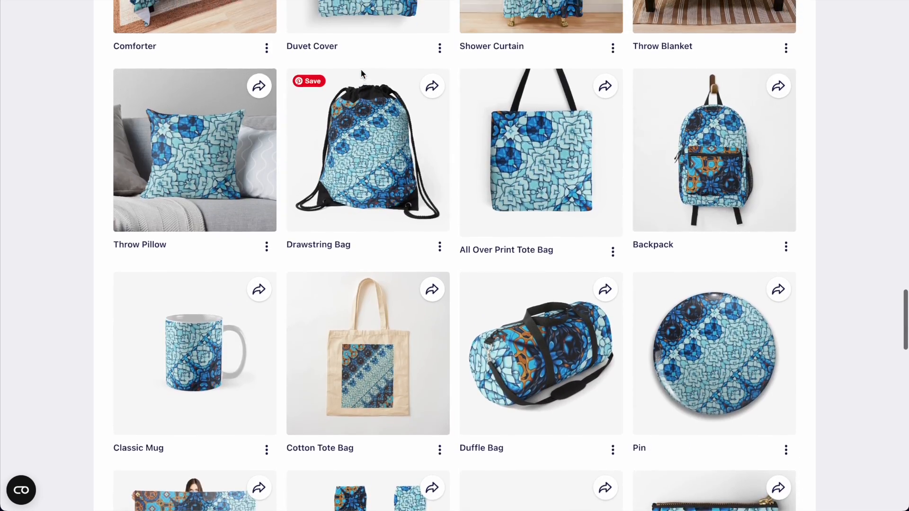
scroll(361, 69, up, 9)
scroll(361, 73, up, 7)
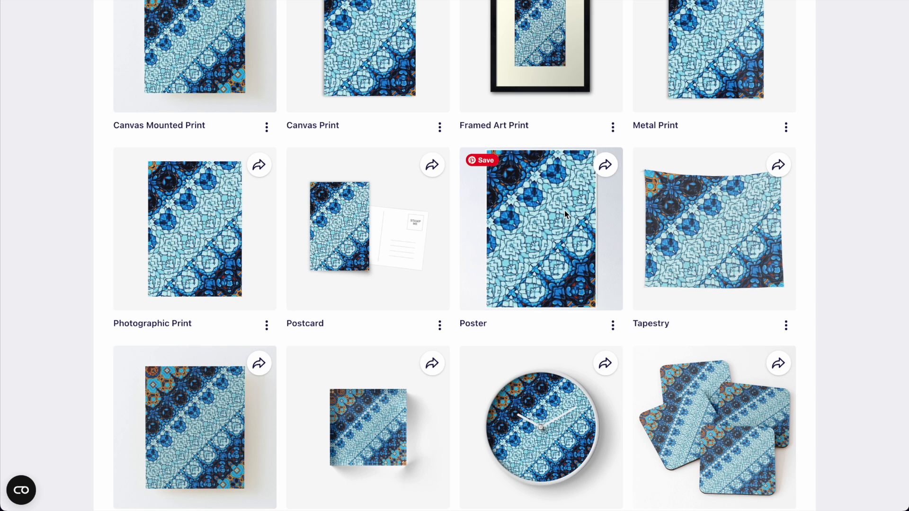
scroll(564, 211, up, 6)
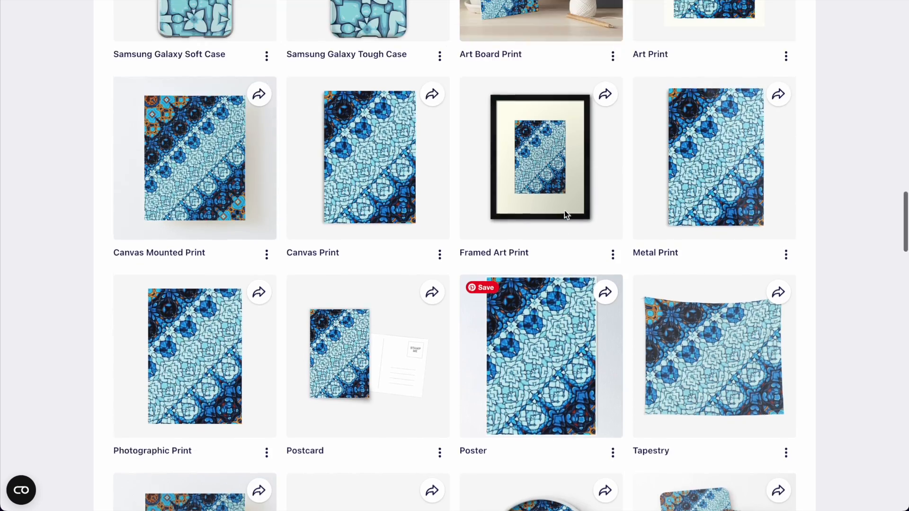
scroll(565, 210, up, 4)
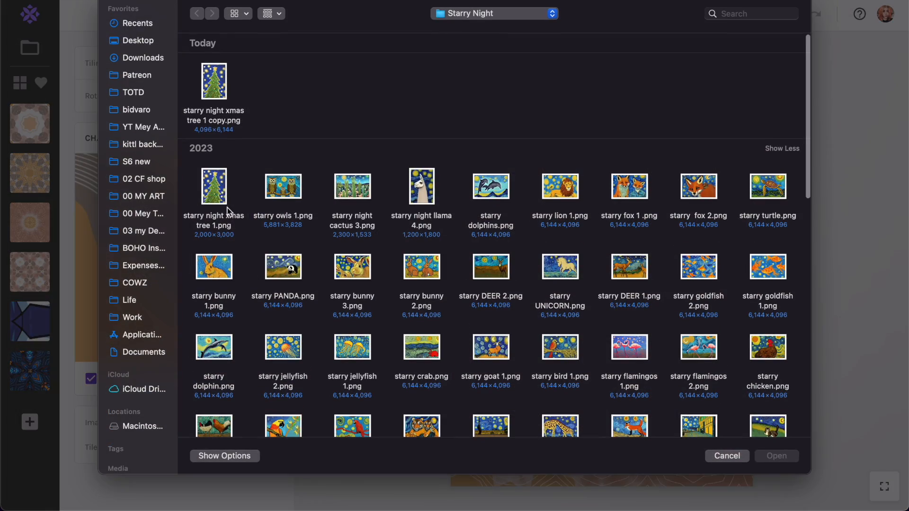
In Repper, replace the source image with "starry night xmas tree 1.png" and turn off the Metamorphosis effect.
double_click(217, 192)
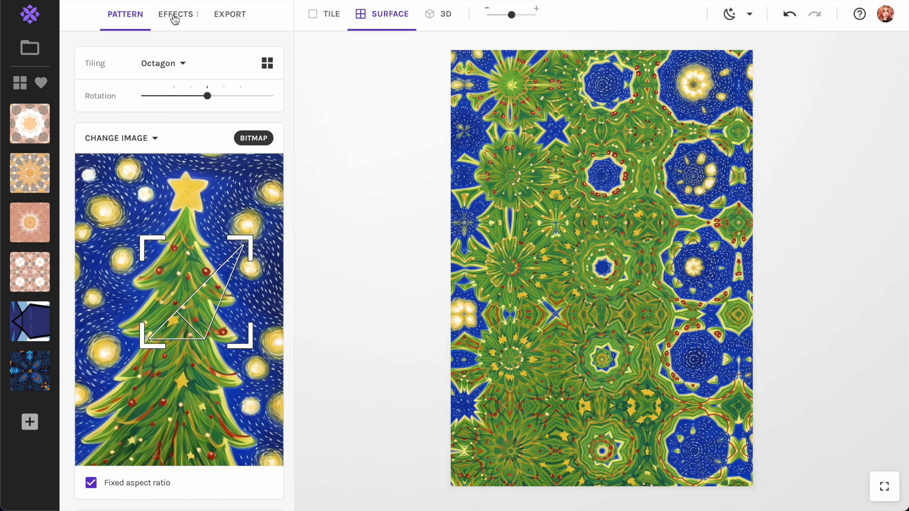
click(175, 15)
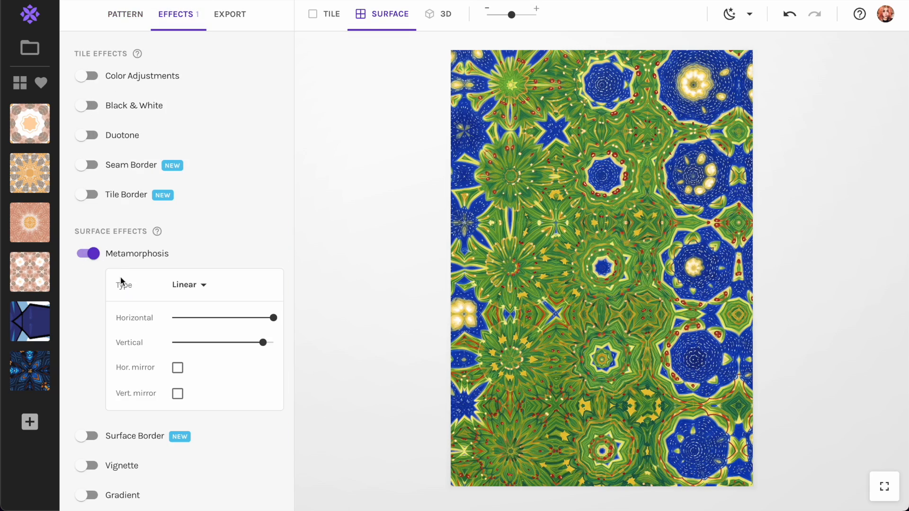
click(84, 260)
click(137, 19)
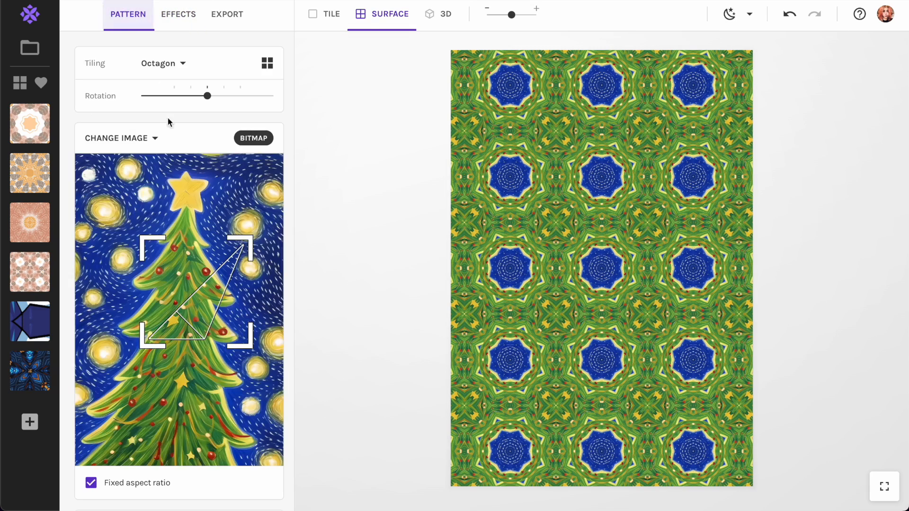
Move the selection frame slightly down and left on the tree image, preview the single tile, and open the surface's export settings.
drag(200, 303, 179, 314)
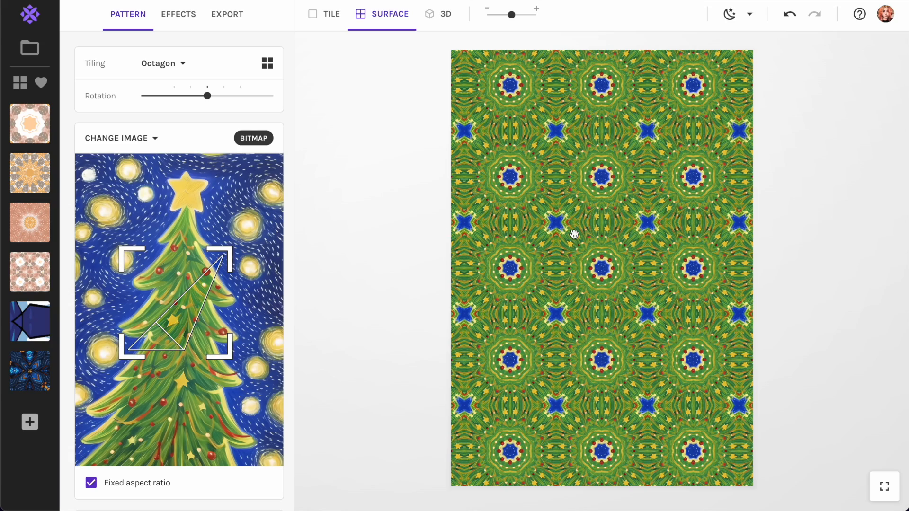
click(319, 15)
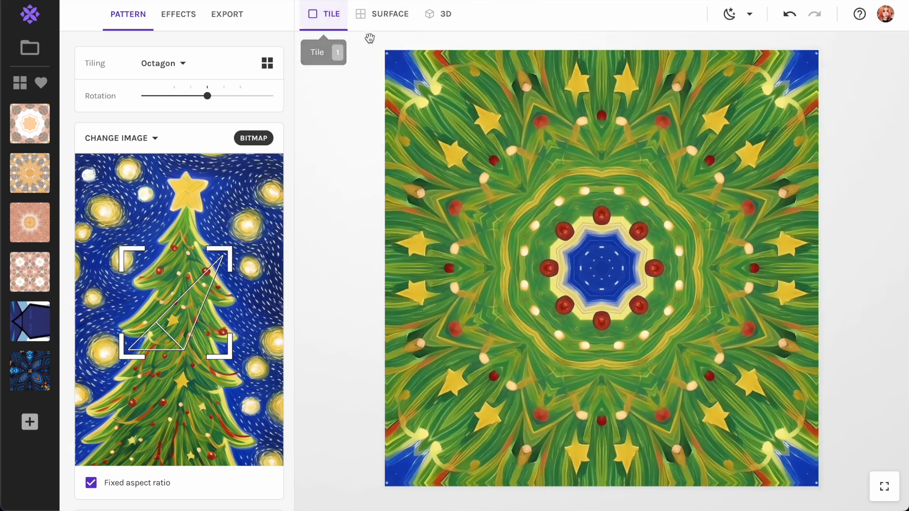
click(369, 14)
click(208, 19)
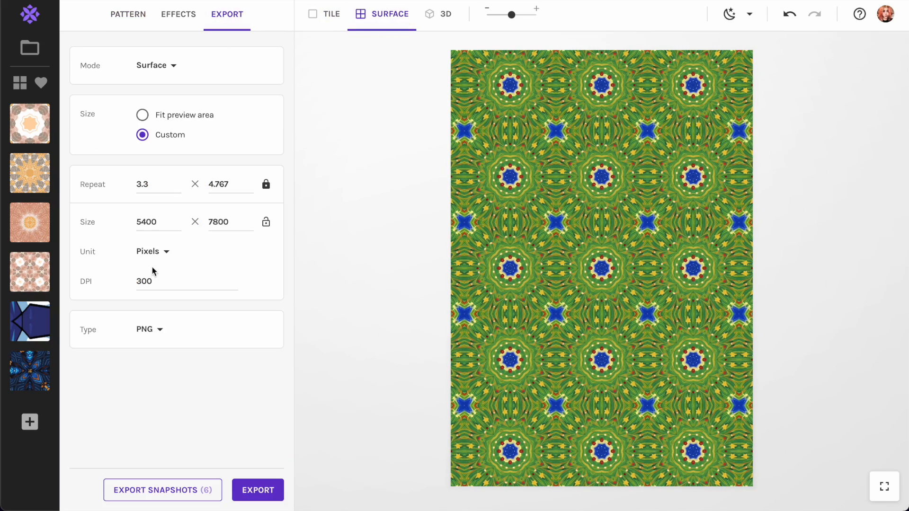
Set the surface export size to fit the preview area and return to the pattern settings.
click(142, 115)
click(128, 14)
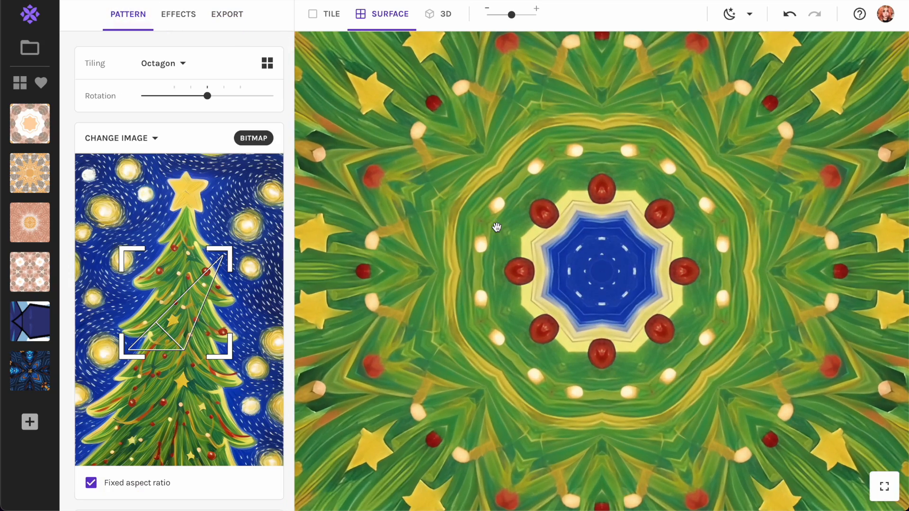
drag(636, 216, 580, 369)
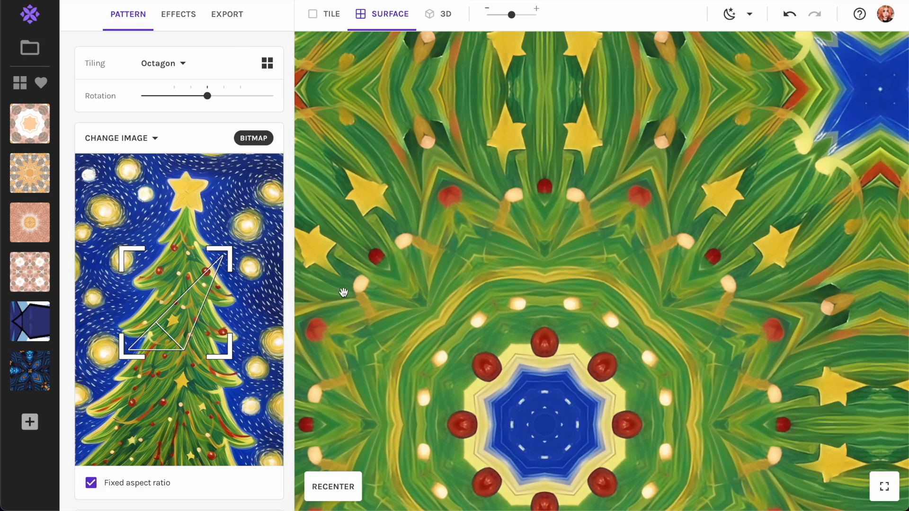
Move the selection frame down to the lower branches of the Christmas tree image and fine-tune its position.
drag(193, 319, 180, 411)
scroll(540, 256, down, 10)
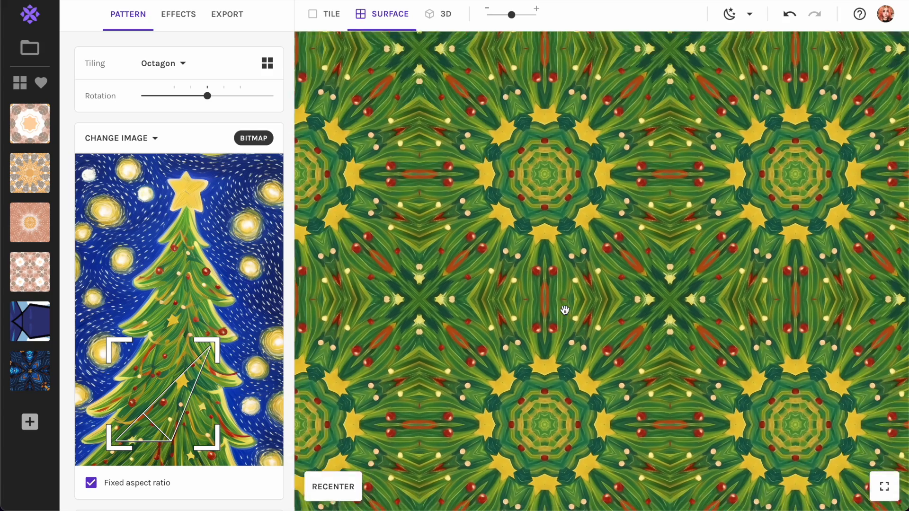
drag(169, 415, 165, 408)
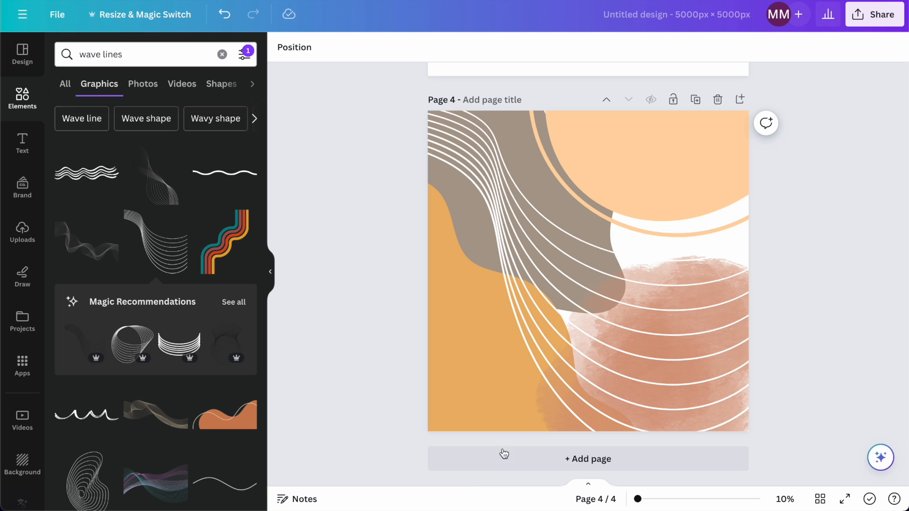
In Canva, add a fifth page to the design with red and green wave shapes and curved lines on white.
click(483, 470)
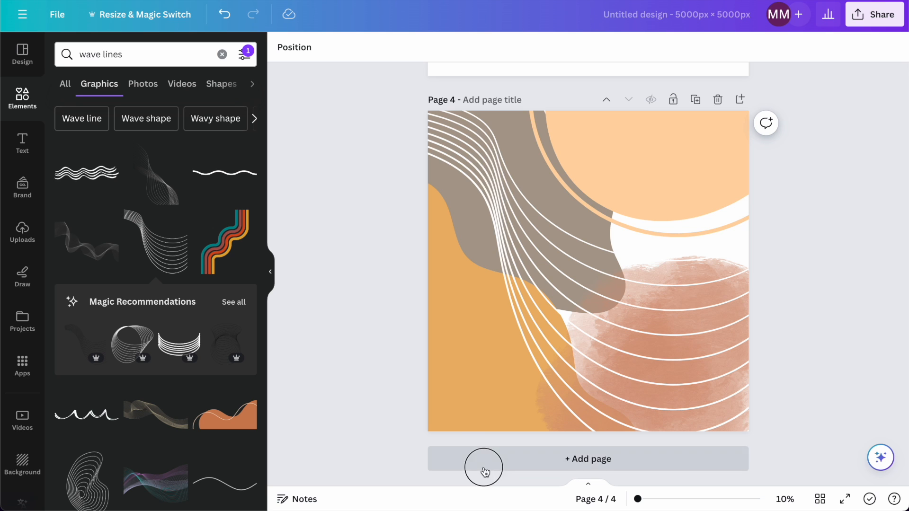
key(ctrl+v)
click(881, 74)
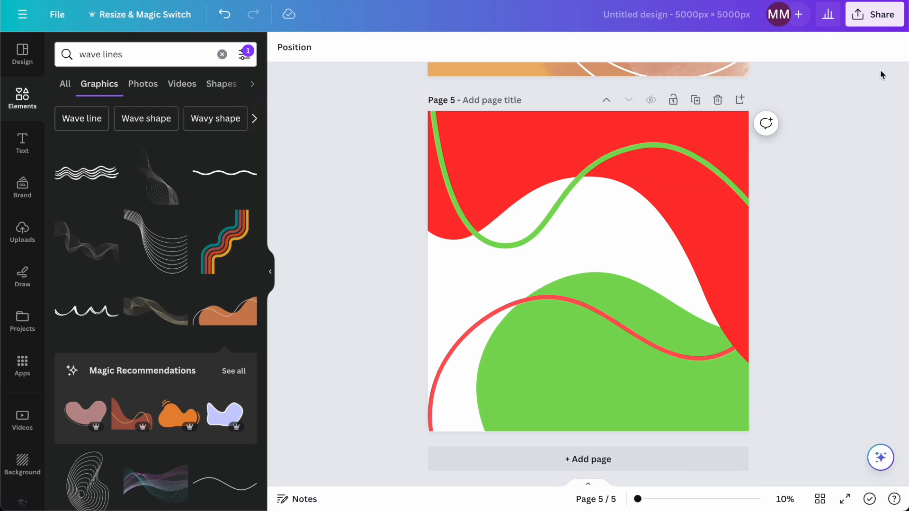
Open the design's download settings, choose the file type, and open the page selection.
click(874, 14)
click(734, 325)
click(732, 102)
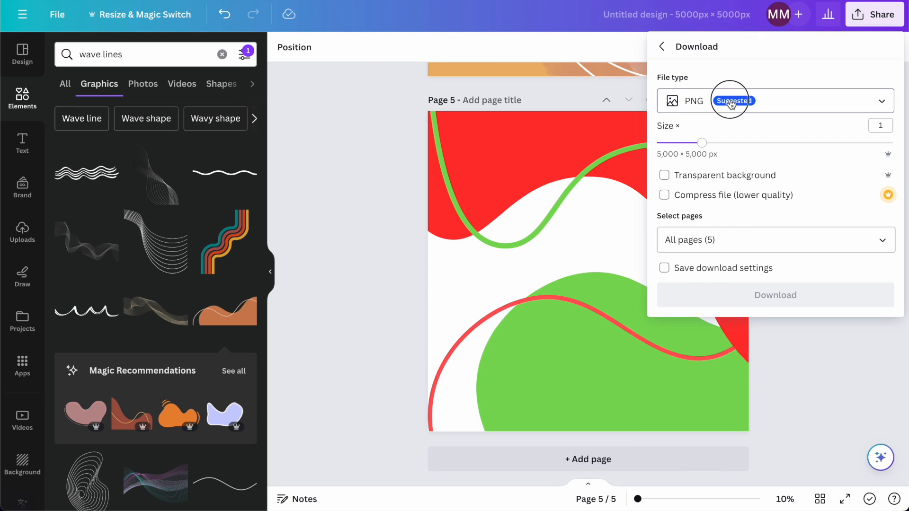
click(720, 145)
click(726, 247)
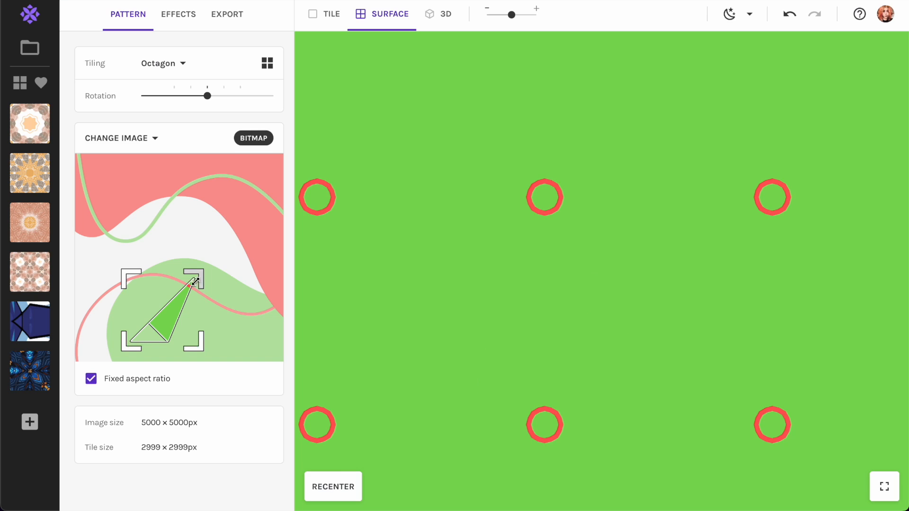
In Repper, enlarge the selection frame on the wave image and place it across the red, white and green areas.
drag(199, 274, 272, 202)
drag(228, 286, 212, 237)
scroll(480, 213, up, 5)
scroll(481, 212, down, 8)
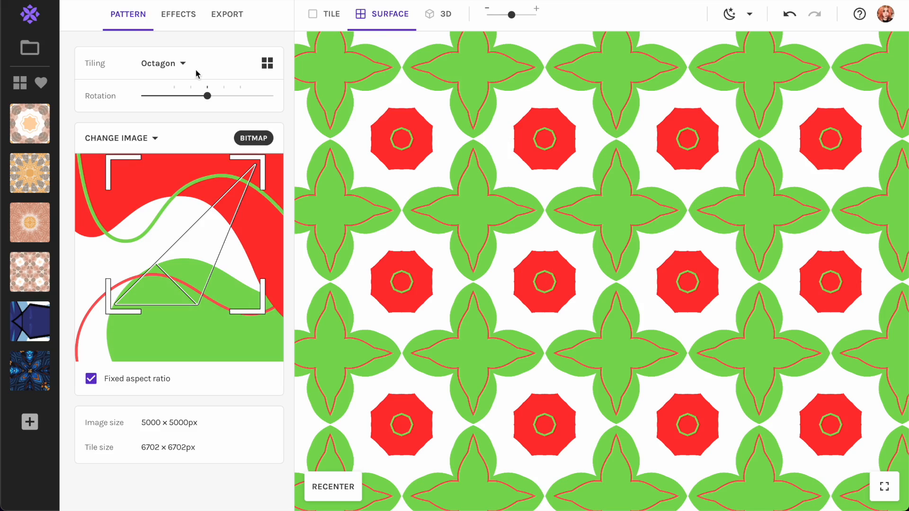
Change the tiling from Octagon to Cairo and save a snapshot of the pattern.
click(168, 67)
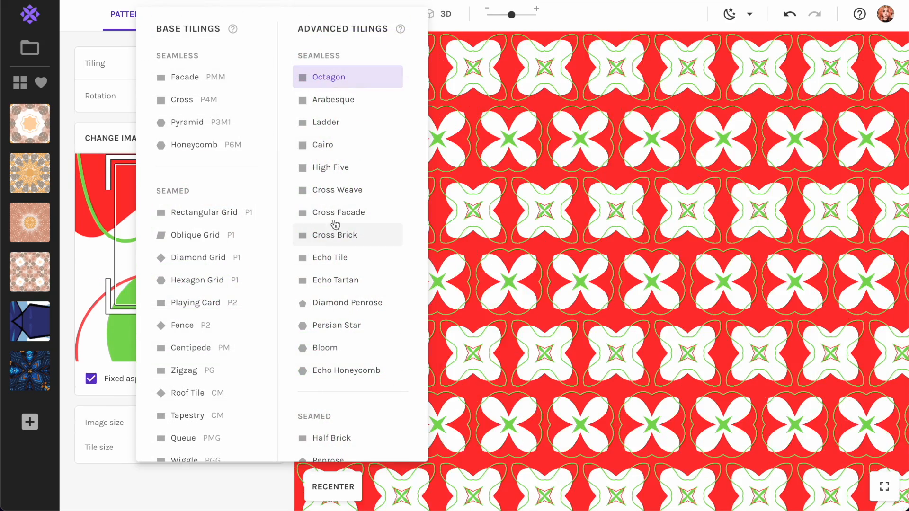
click(322, 150)
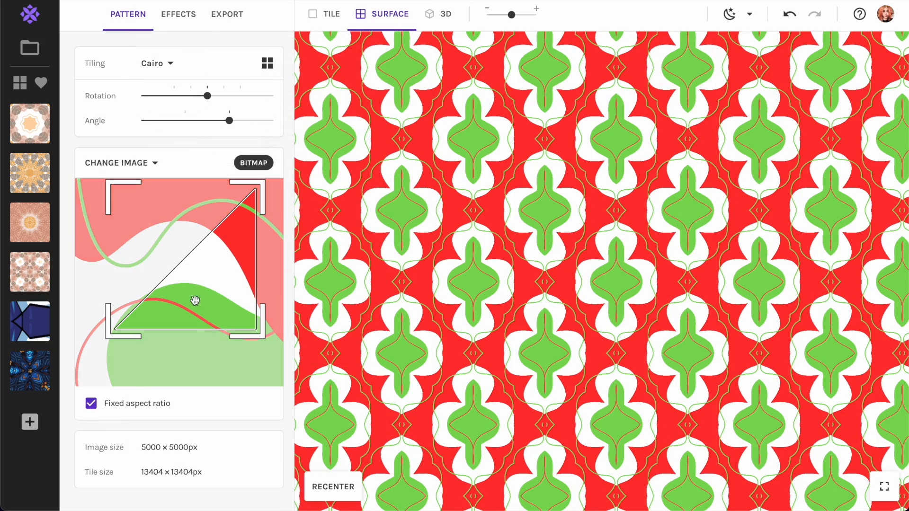
click(29, 421)
Move the selection frame up and to the left on the wave image.
drag(237, 258, 186, 245)
drag(208, 315, 187, 251)
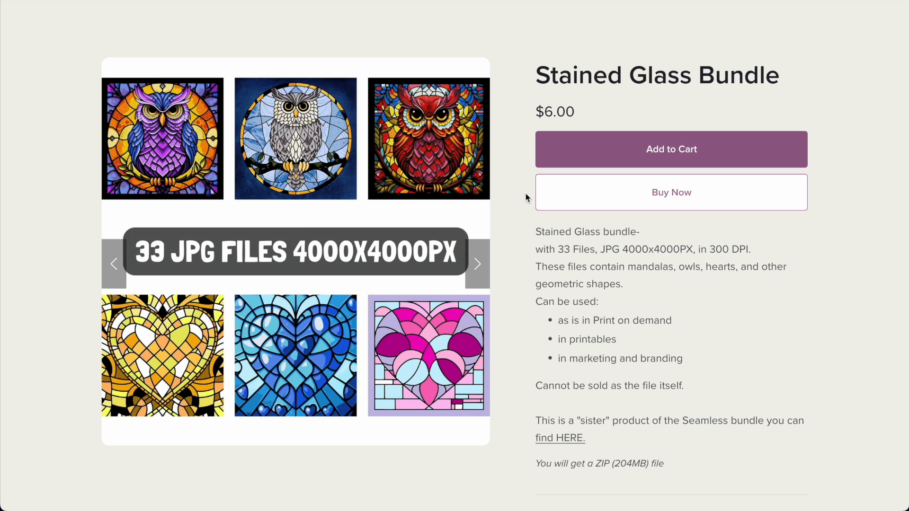
On the Stained Glass Bundle product page, browse the preview images to the product examples.
click(478, 274)
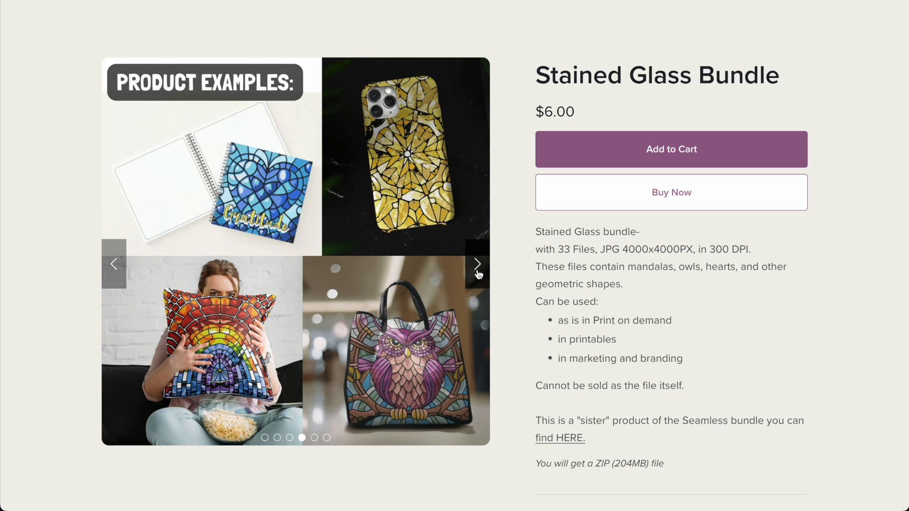